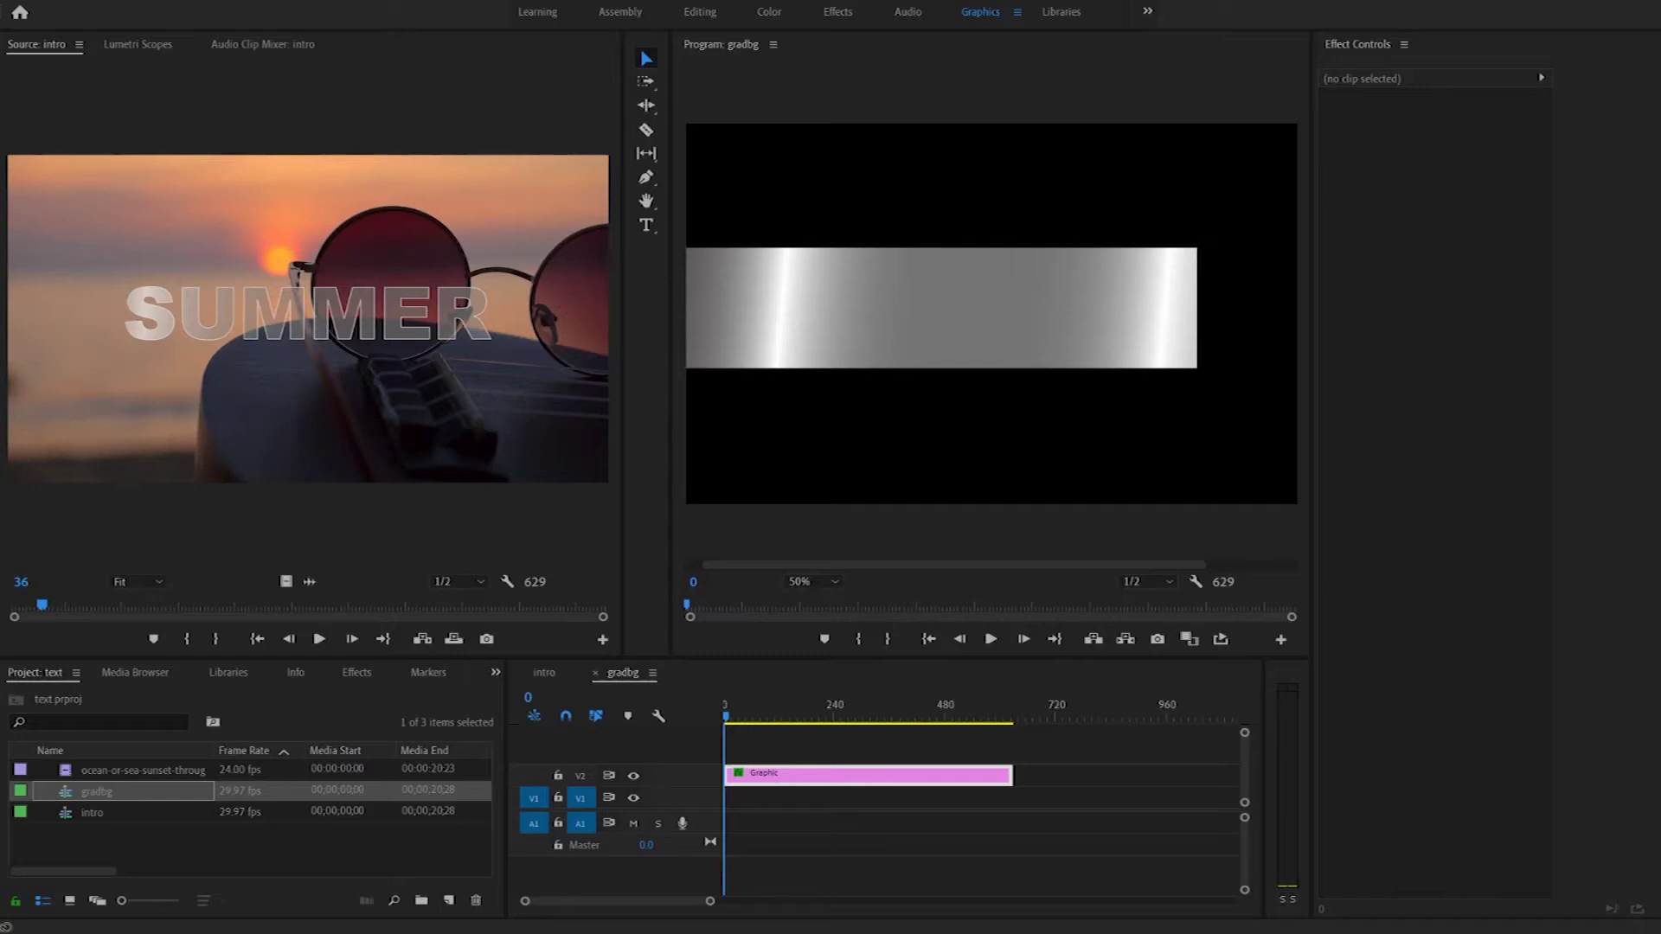
- Open the intro sequence and begin selecting the SUMMER title and gradbg clips
click(548, 676)
click(785, 753)
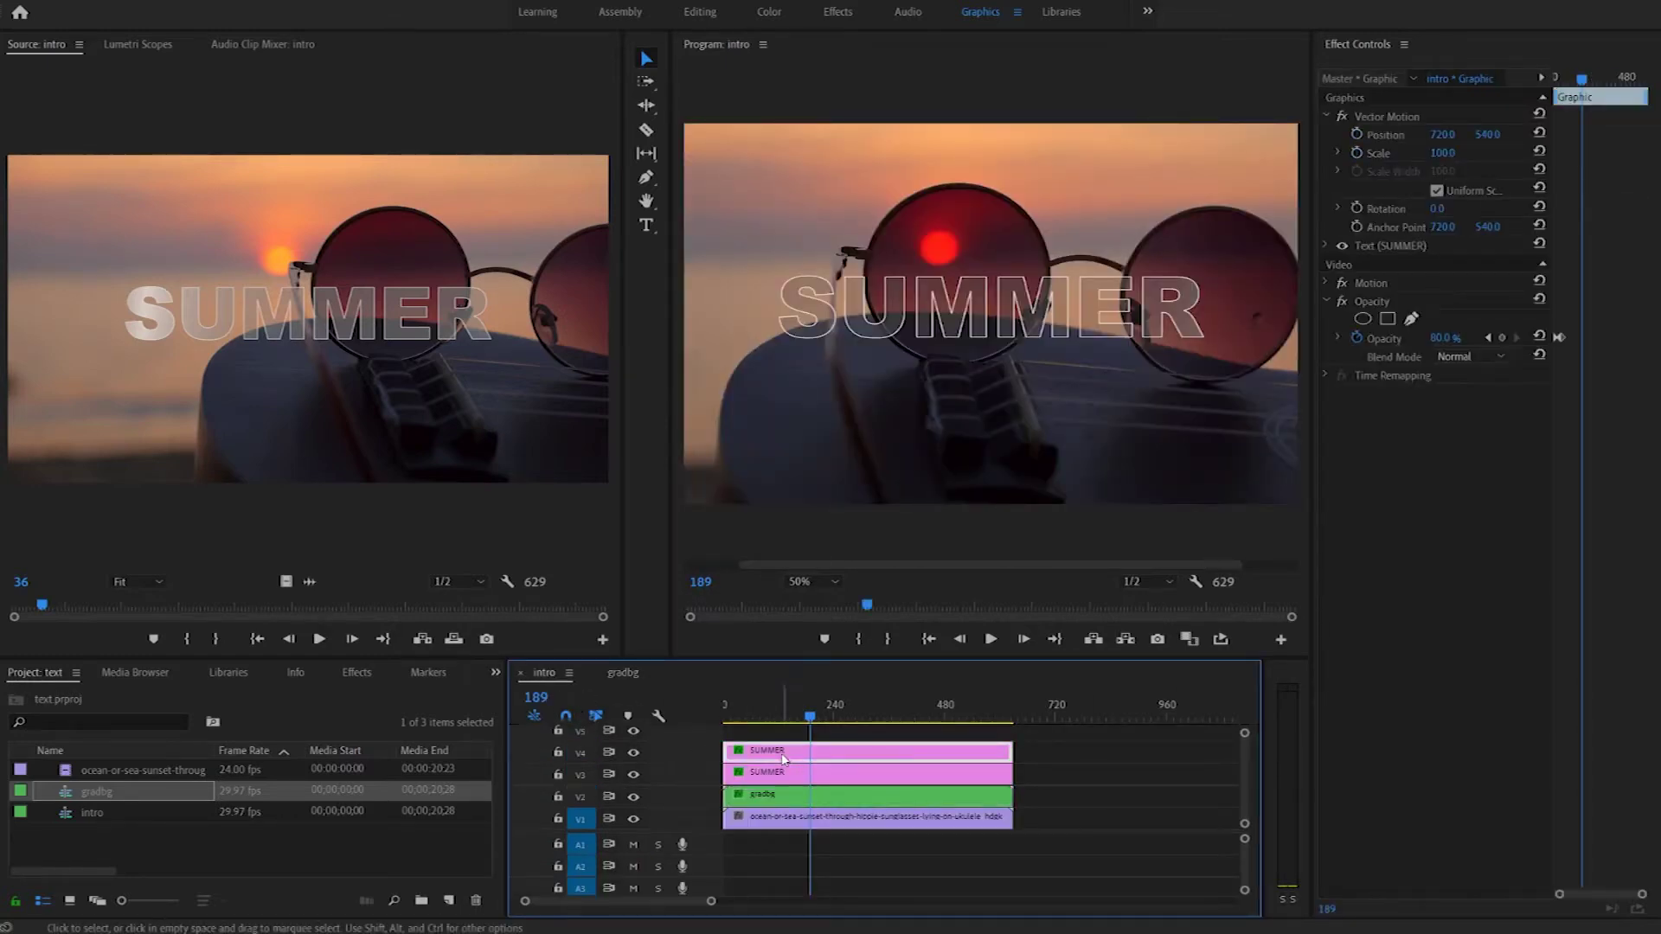
shift+click(785, 796)
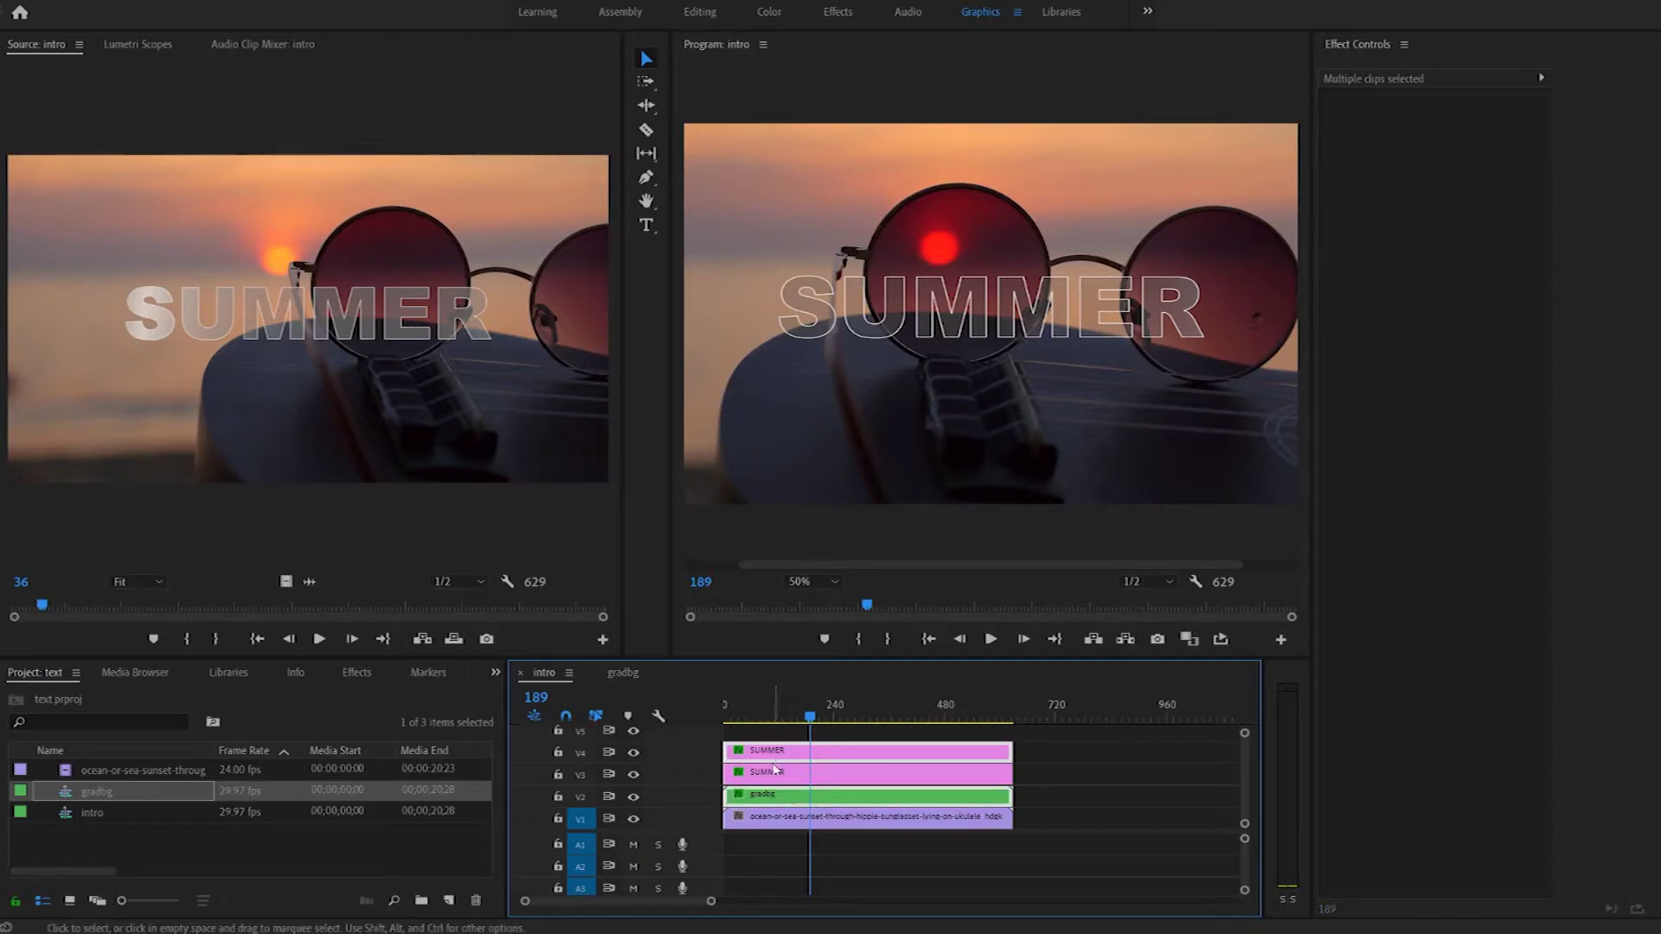
click(775, 772)
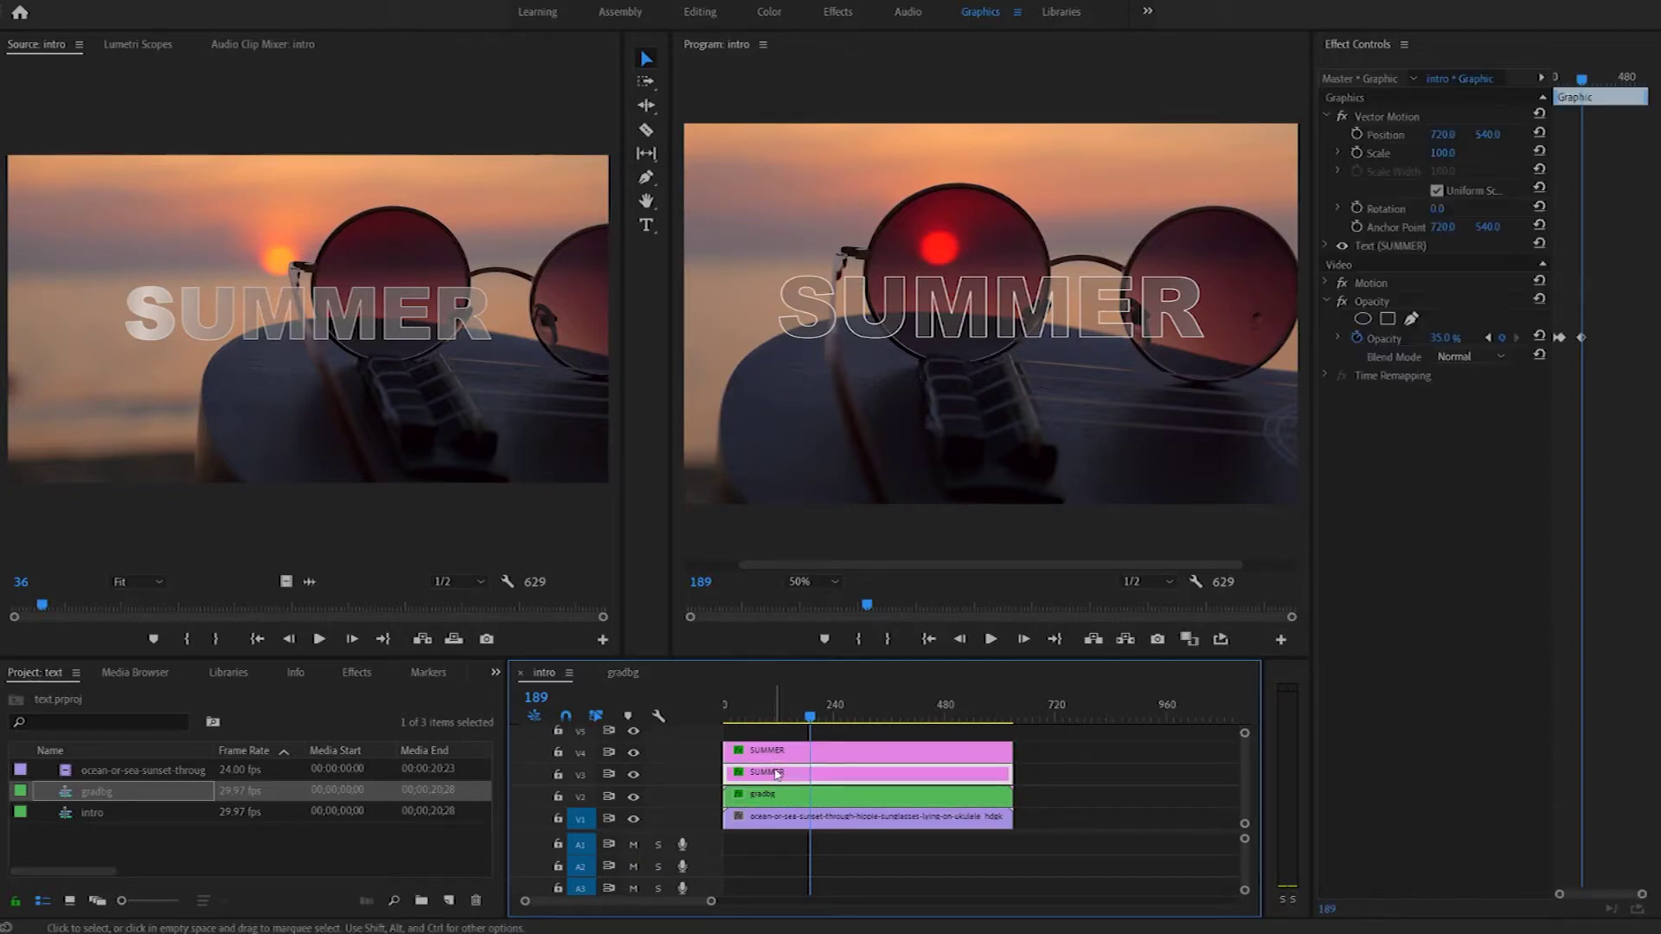
- Undo the accidental trim, then select both SUMMER clips plus the gradbg clip
drag(1012, 751, 958, 751)
key(ctrl+z)
click(941, 753)
shift+click(943, 775)
shift+click(939, 797)
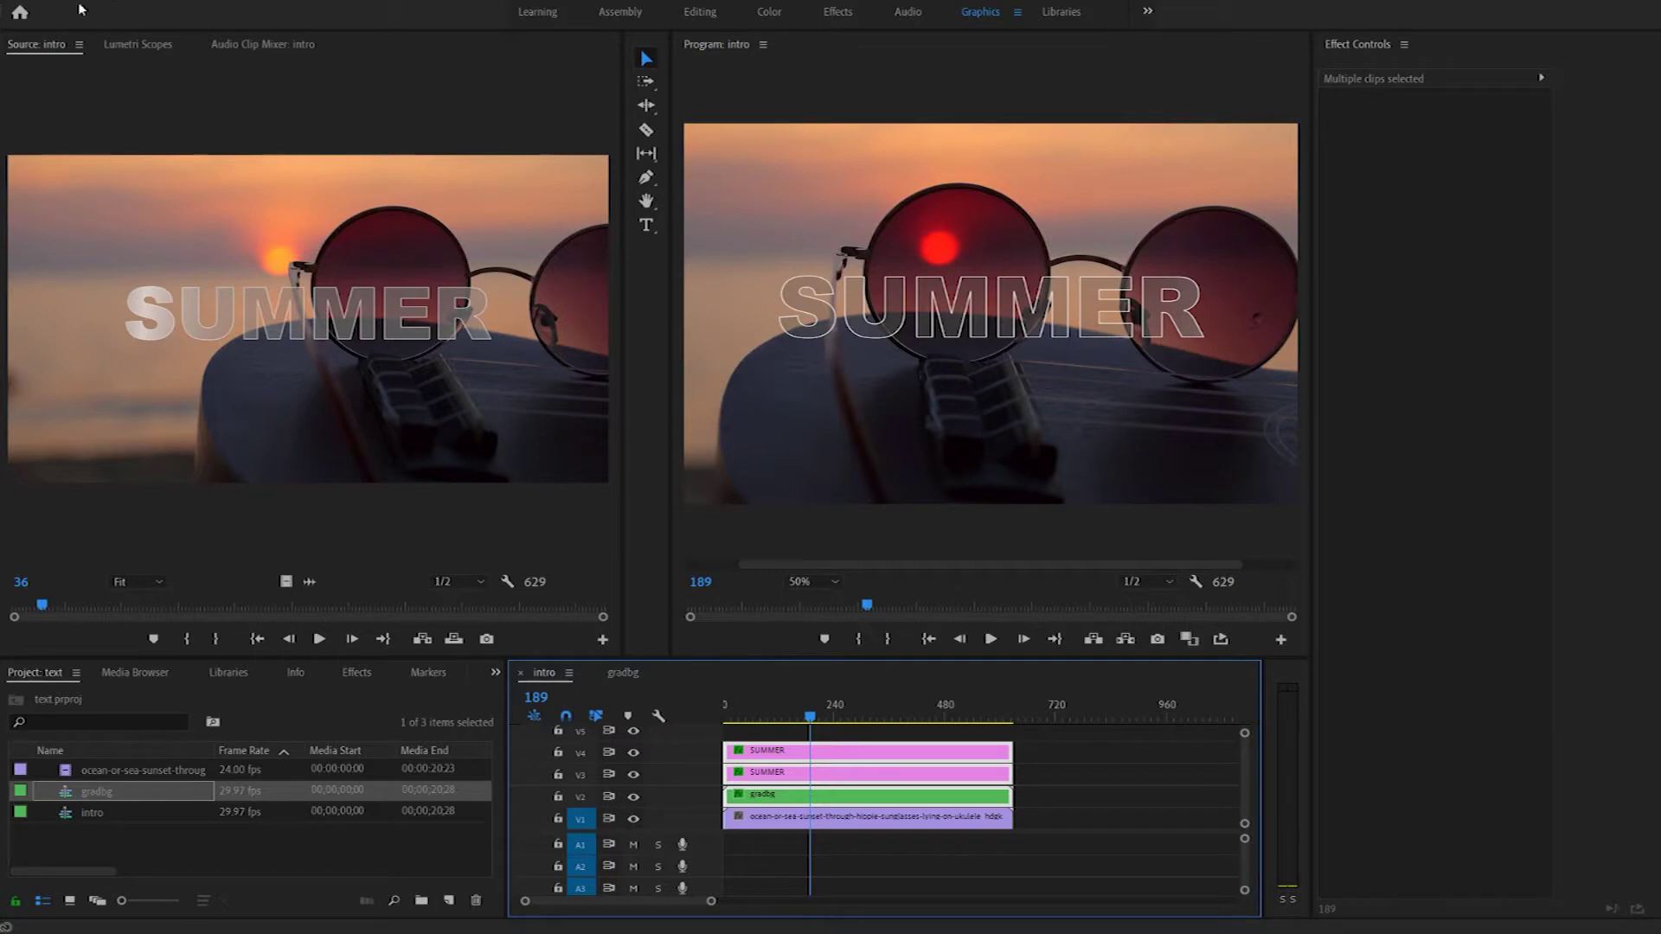
- Nest the three selected clips as 'title animation' and open that nested sequence
right_click(847, 758)
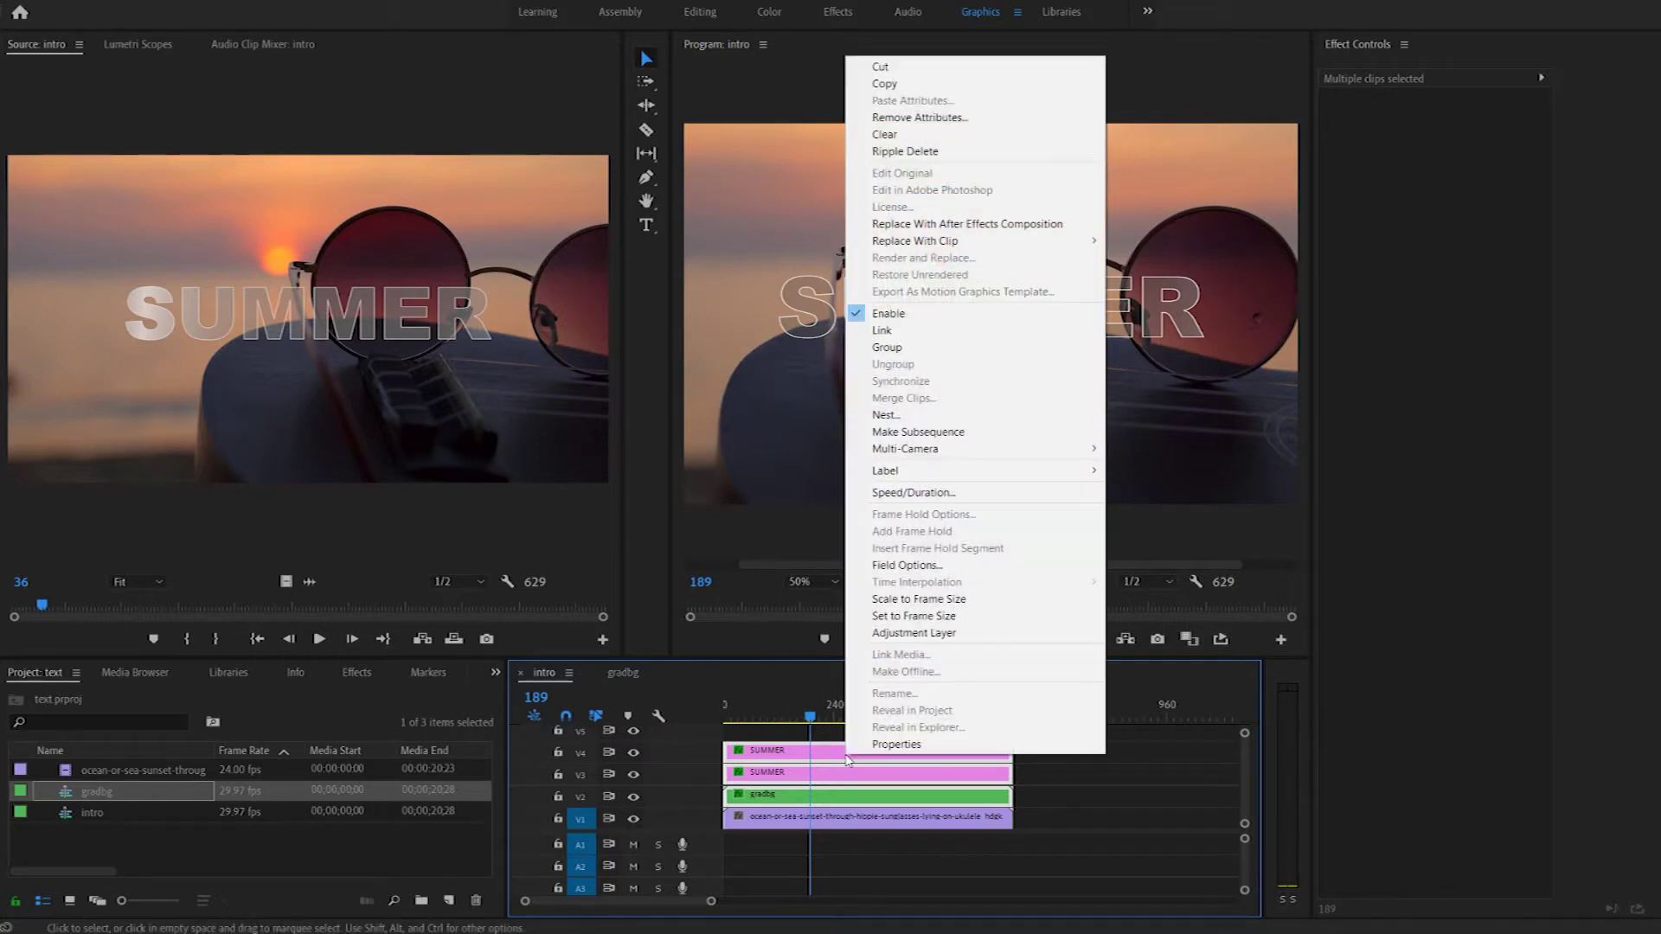
click(887, 415)
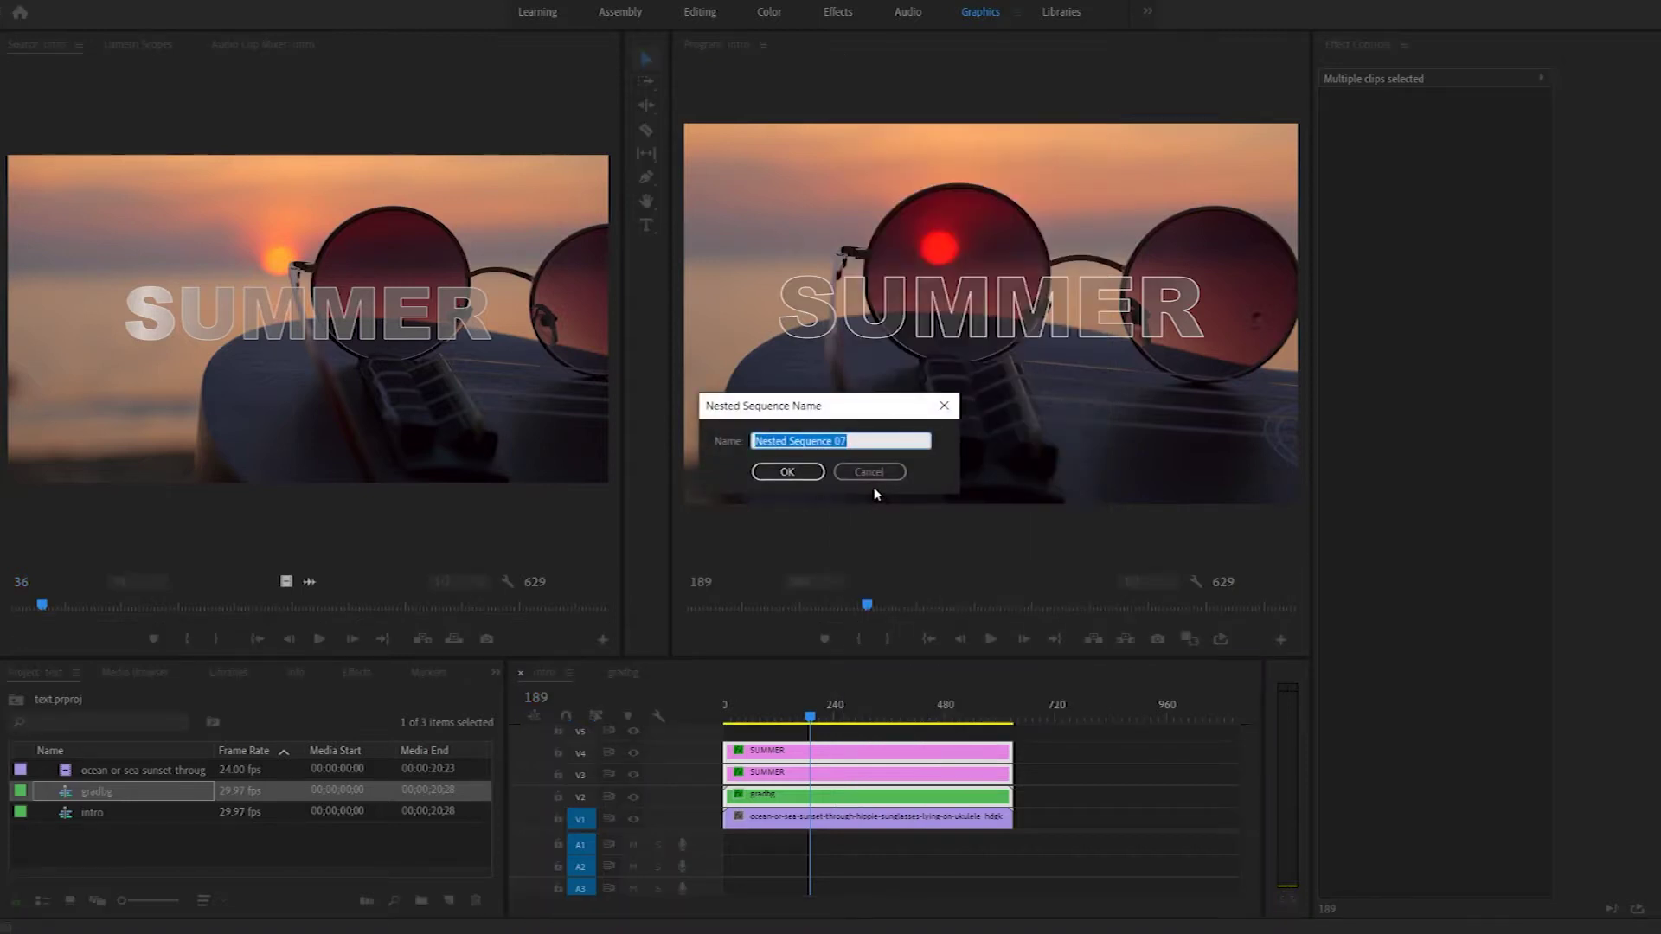
text(title animation)
key(Return)
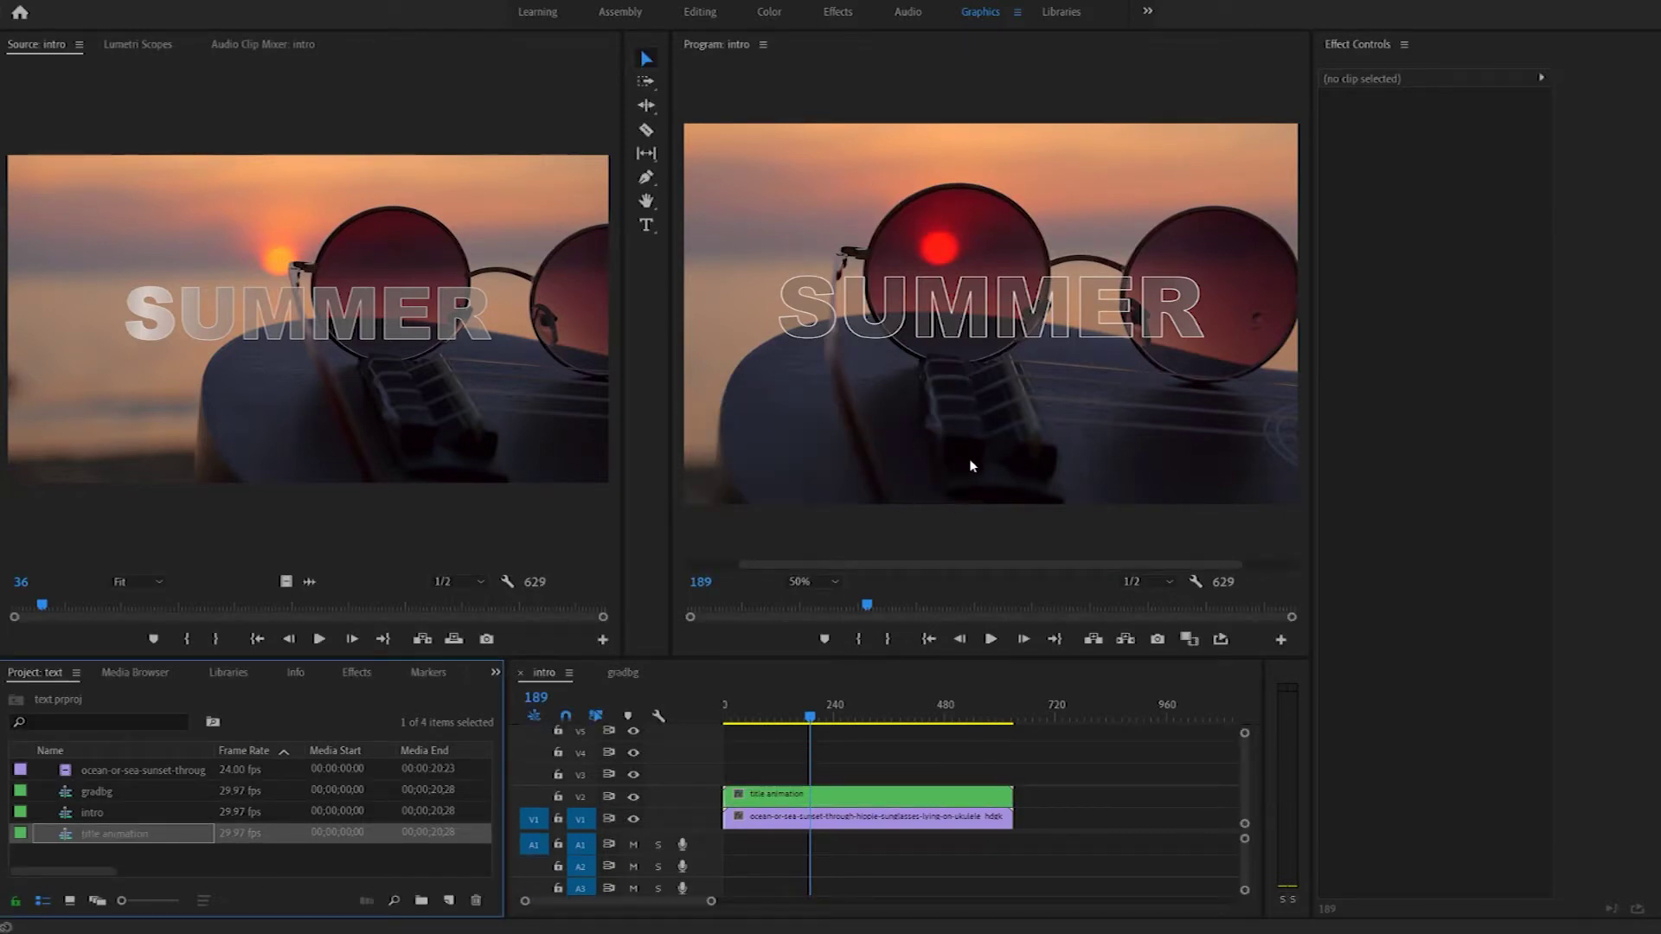
drag(865, 716, 776, 716)
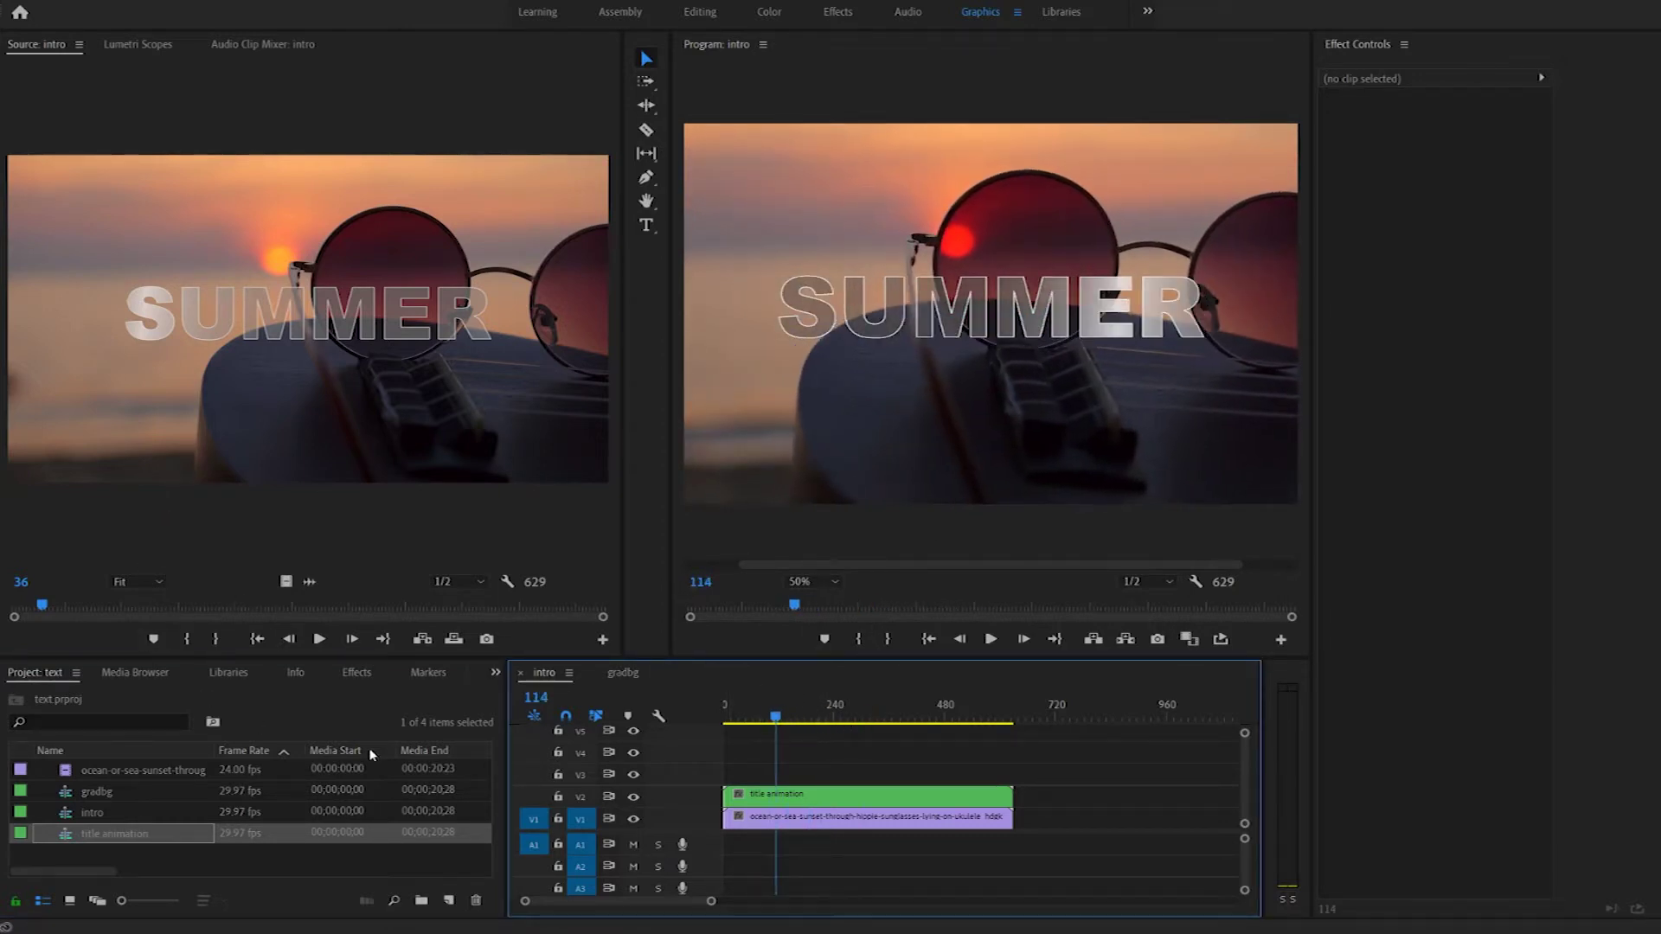
double_click(790, 795)
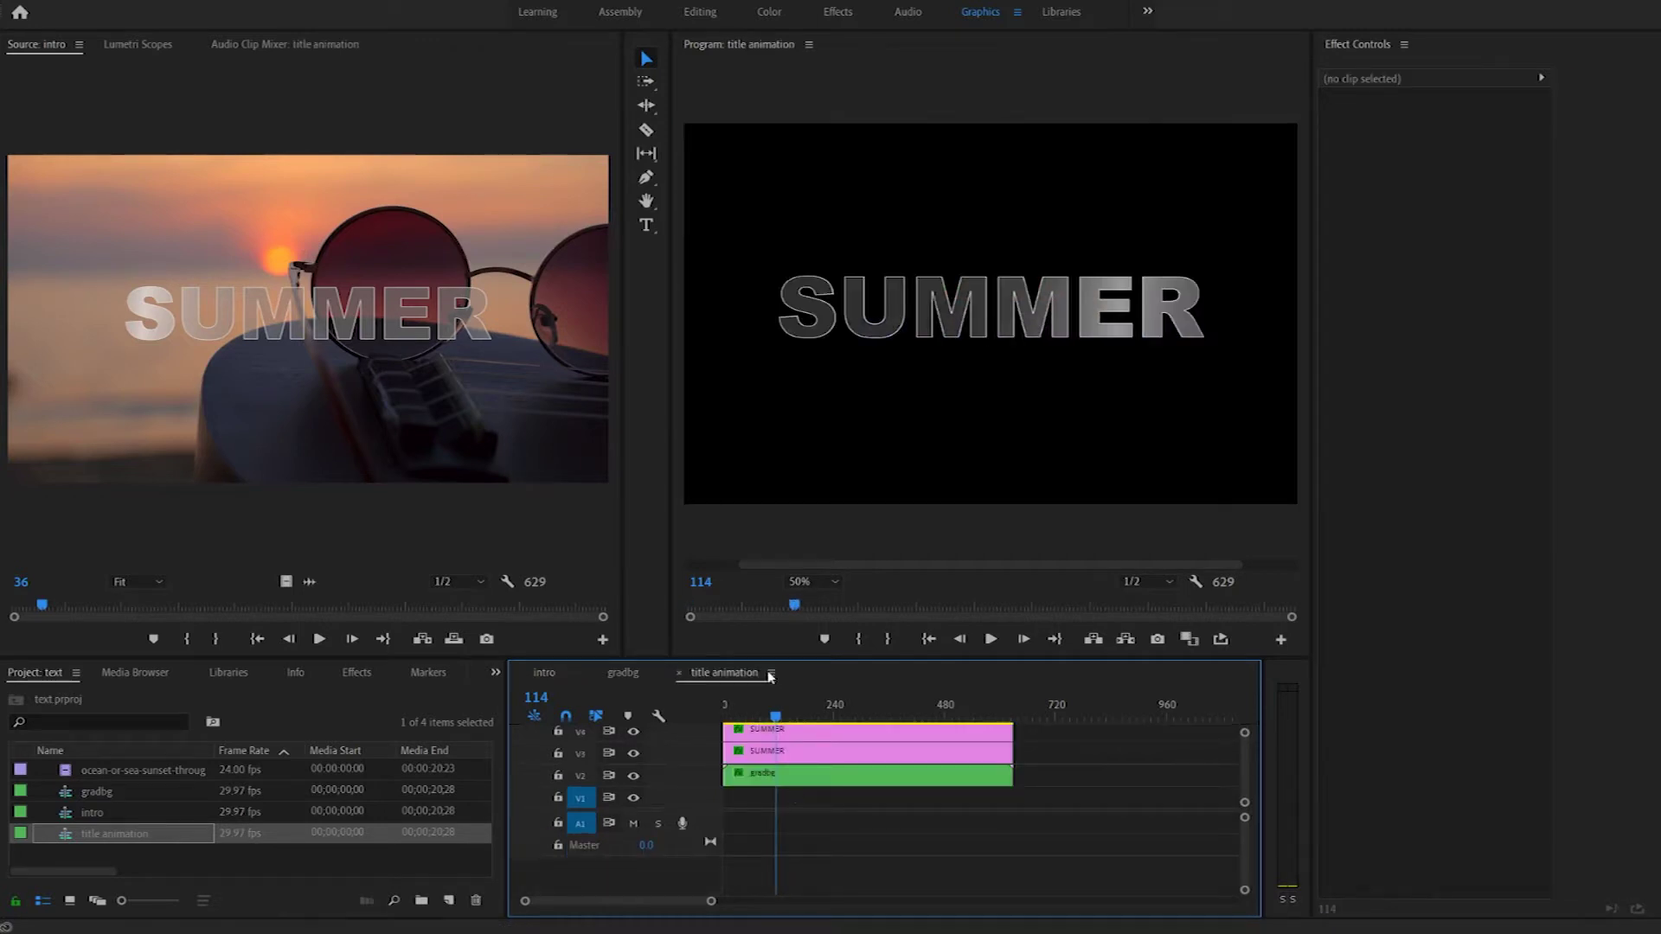
- Create a new Adjustment Layer and drop it into the title animation sequence
mouse_move(776, 716)
mouse_down()
mouse_move(707, 718)
mouse_move(823, 728)
mouse_move(760, 731)
mouse_move(804, 738)
mouse_move(789, 740)
mouse_up()
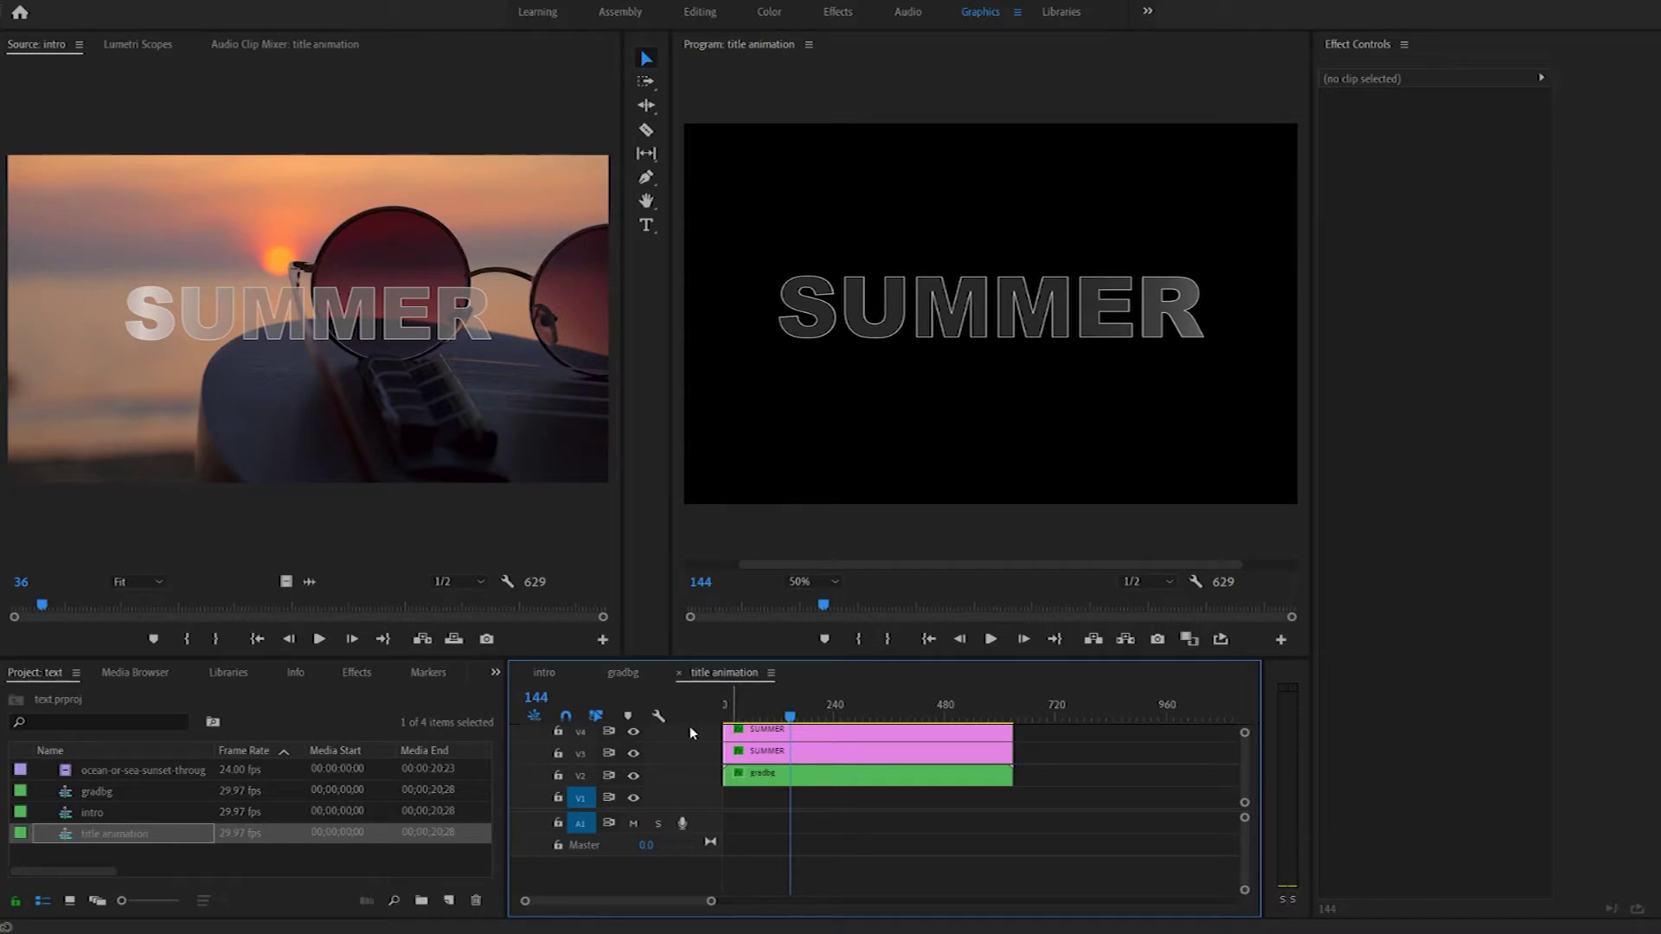
click(449, 903)
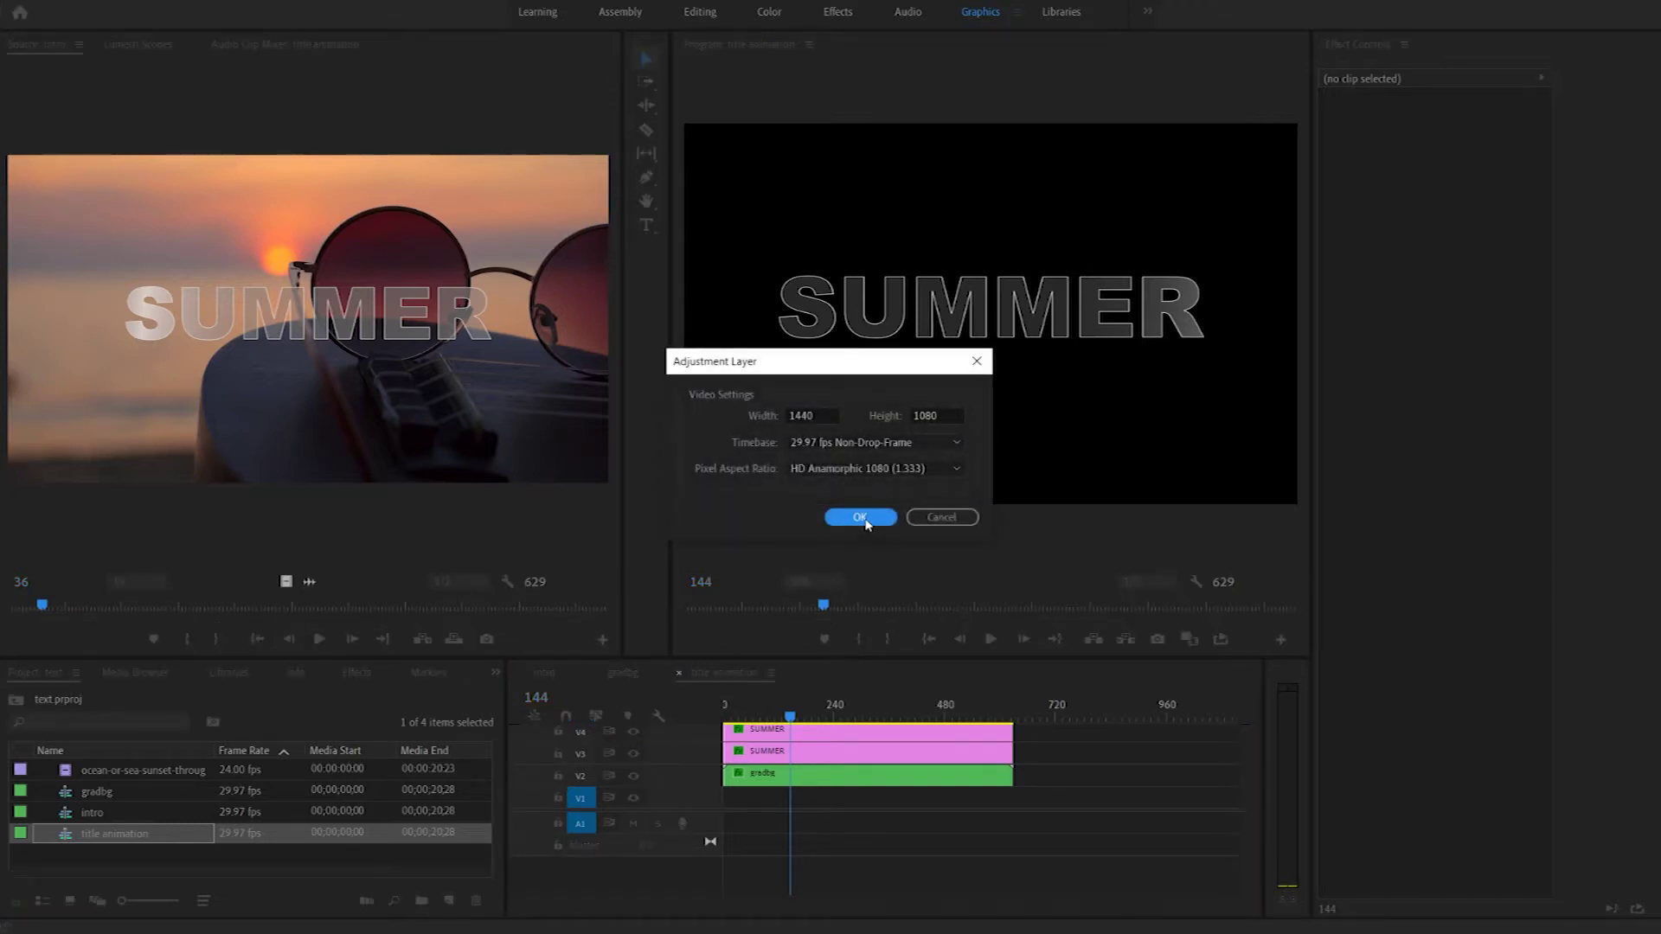
click(861, 517)
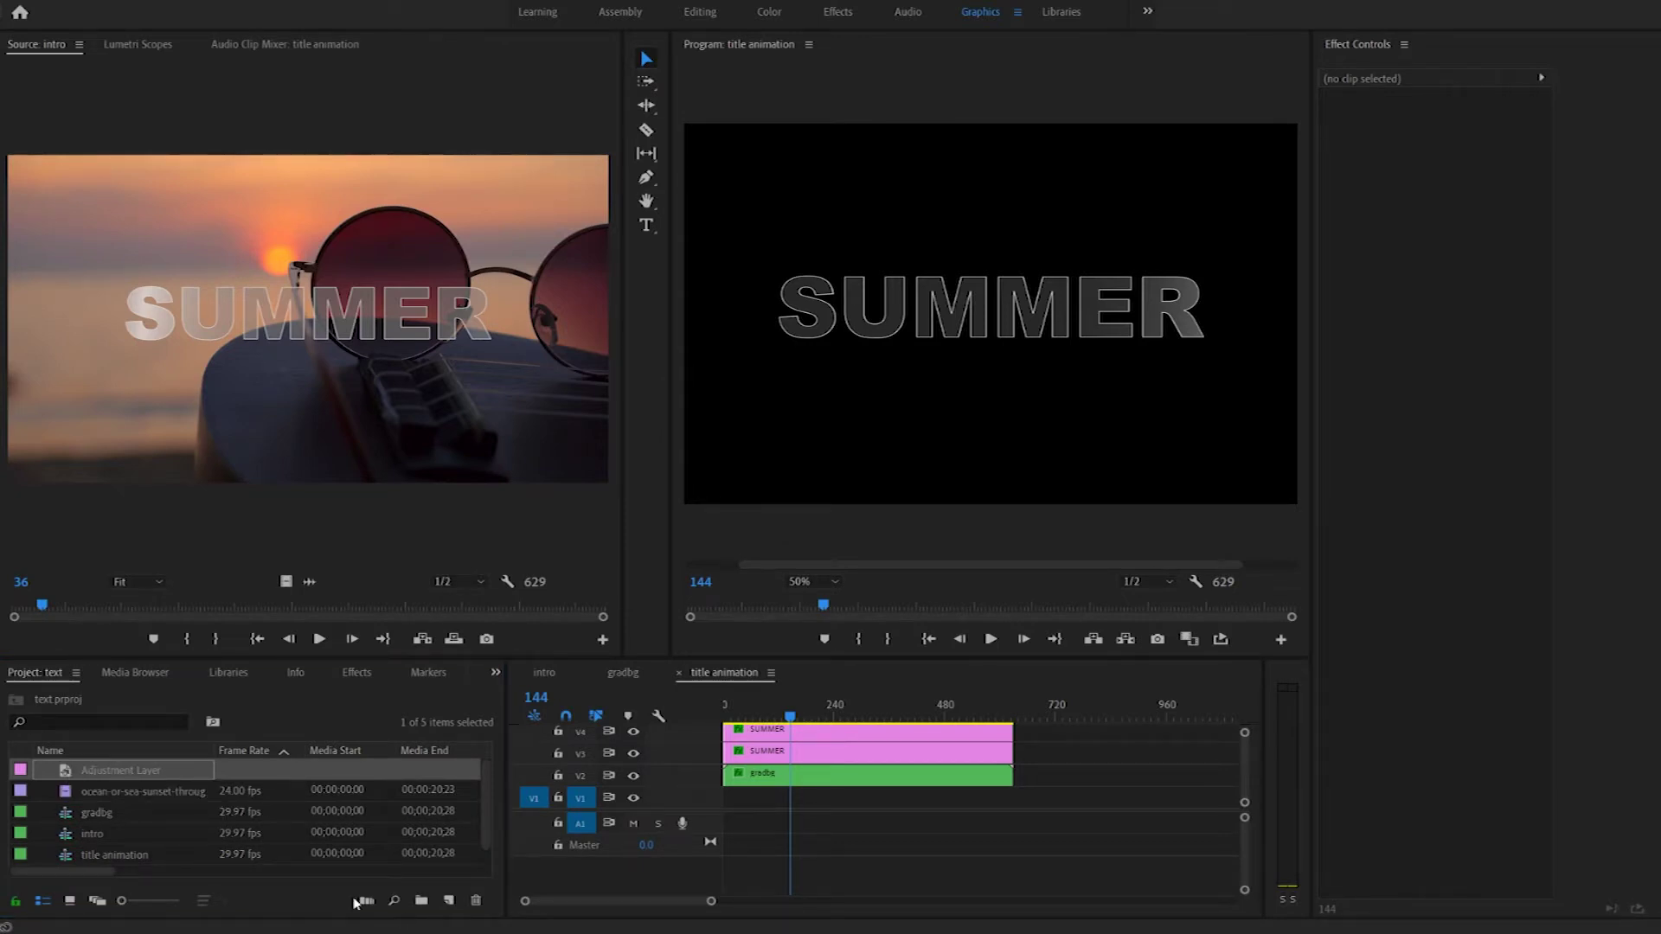
drag(115, 780, 988, 730)
- Move the adjustment layer to V5 above the SUMMER clips and extend it to frame 0
mouse_move(1243, 733)
mouse_down()
mouse_move(1244, 765)
mouse_move(1235, 703)
mouse_move(1150, 736)
mouse_move(1245, 730)
mouse_up()
drag(1023, 773, 976, 745)
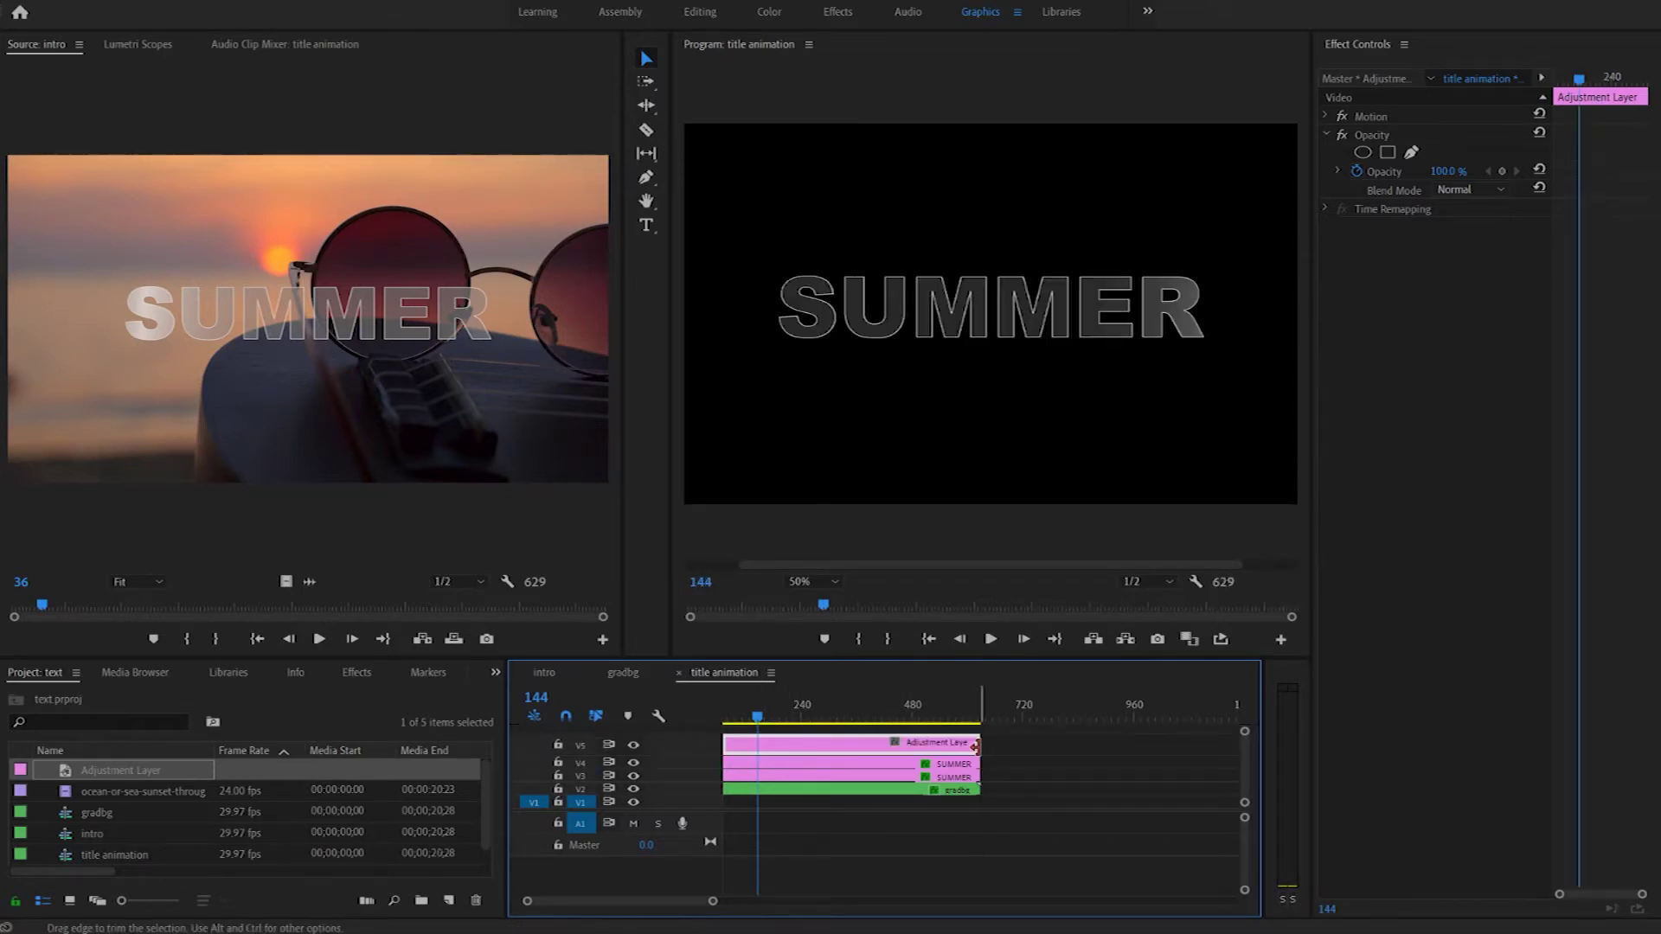
key(space)
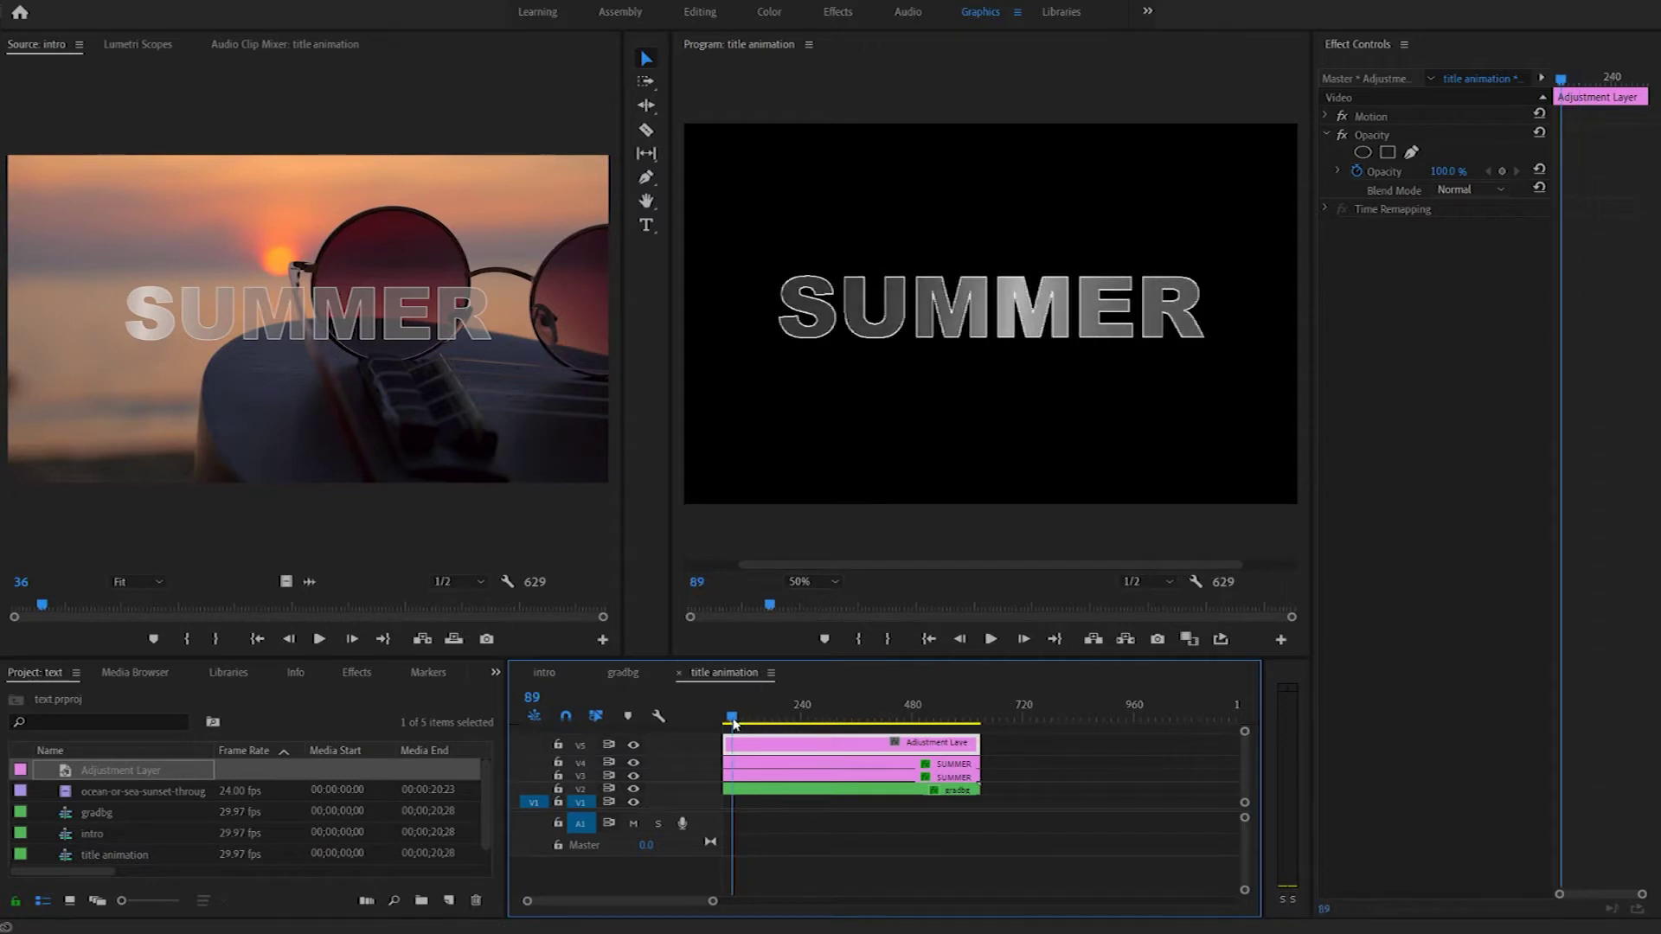
drag(756, 744, 687, 749)
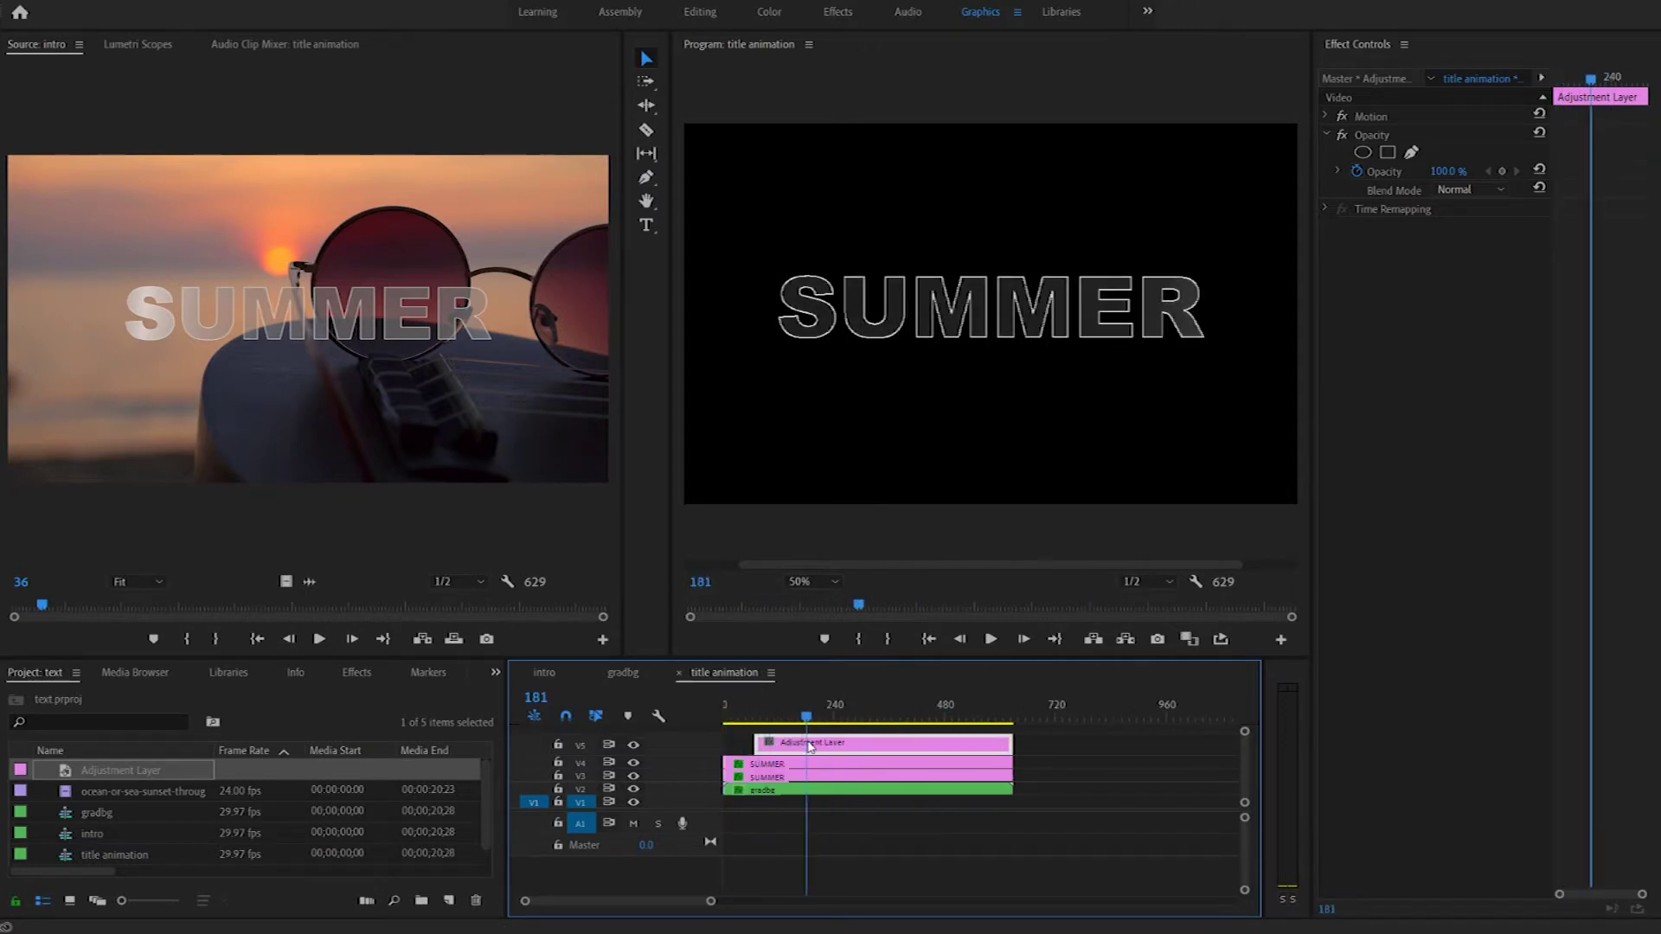
right_click(687, 748)
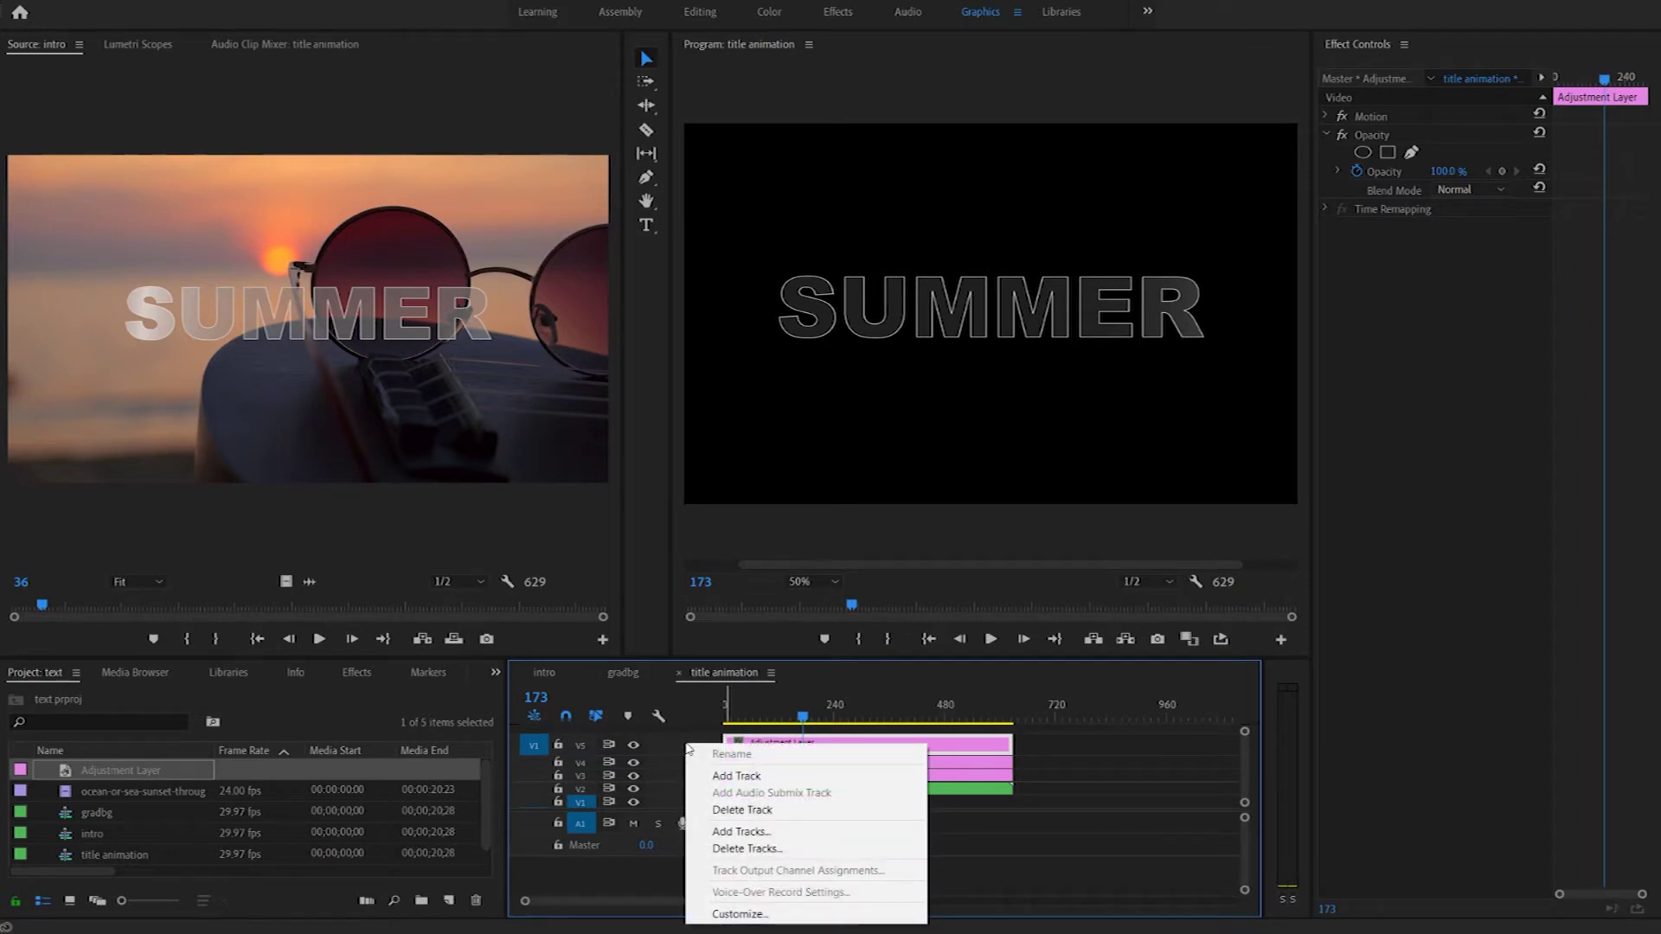
- Add new tracks to the sequence with Add Tracks, including a second audio track
click(661, 740)
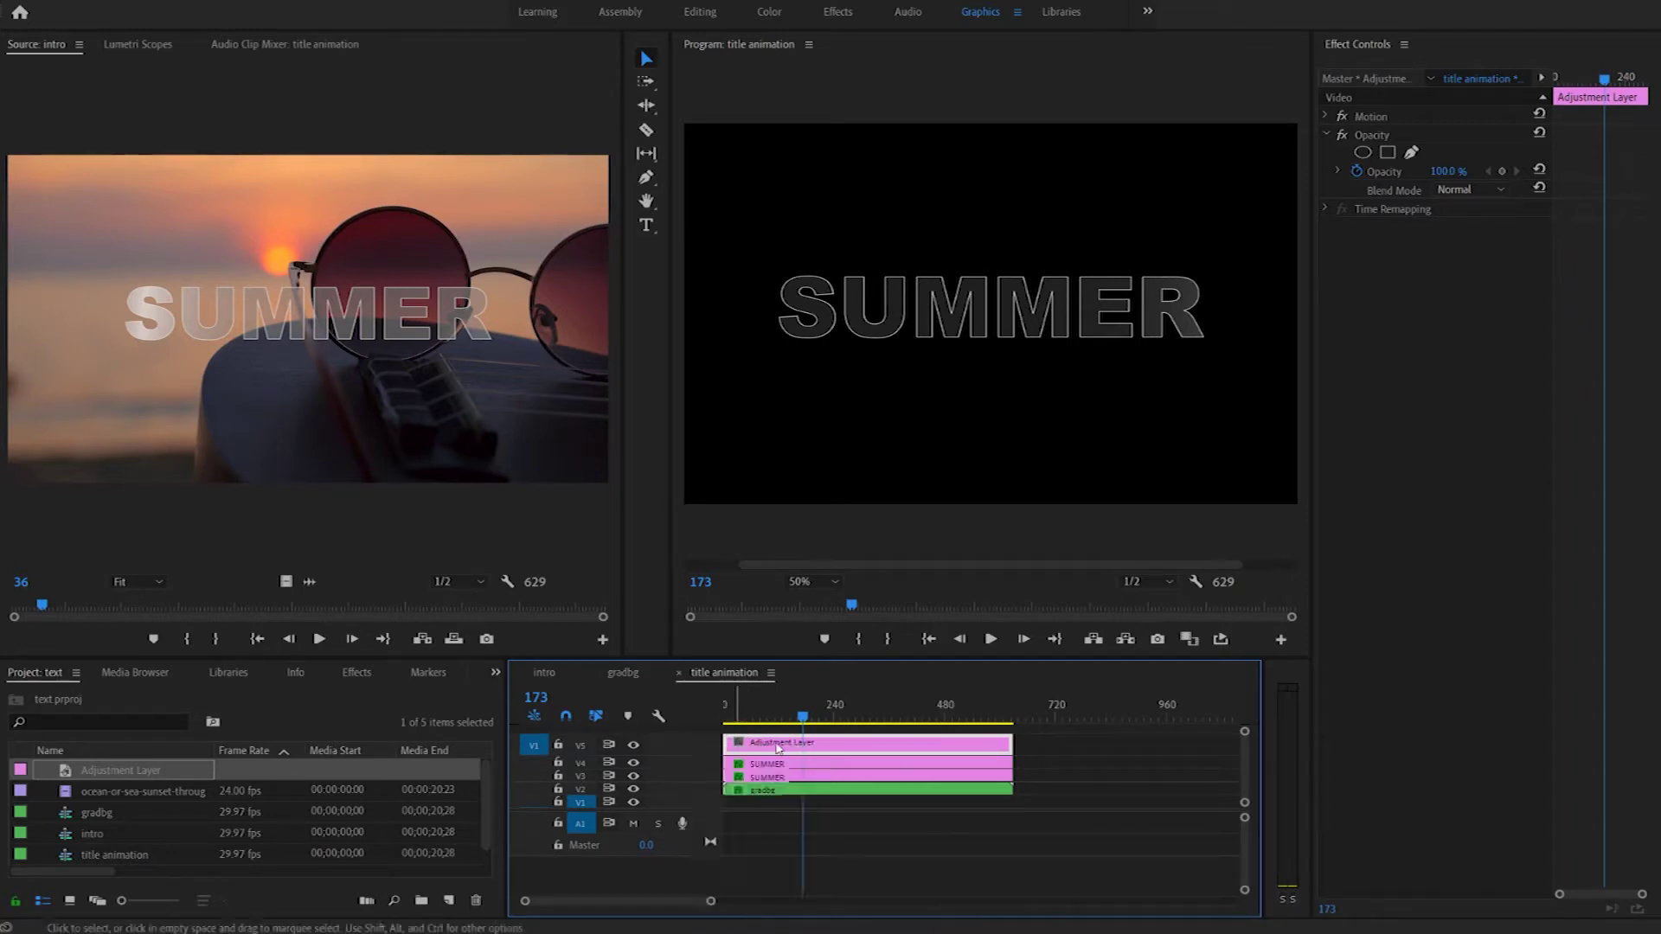
drag(1244, 732, 1236, 708)
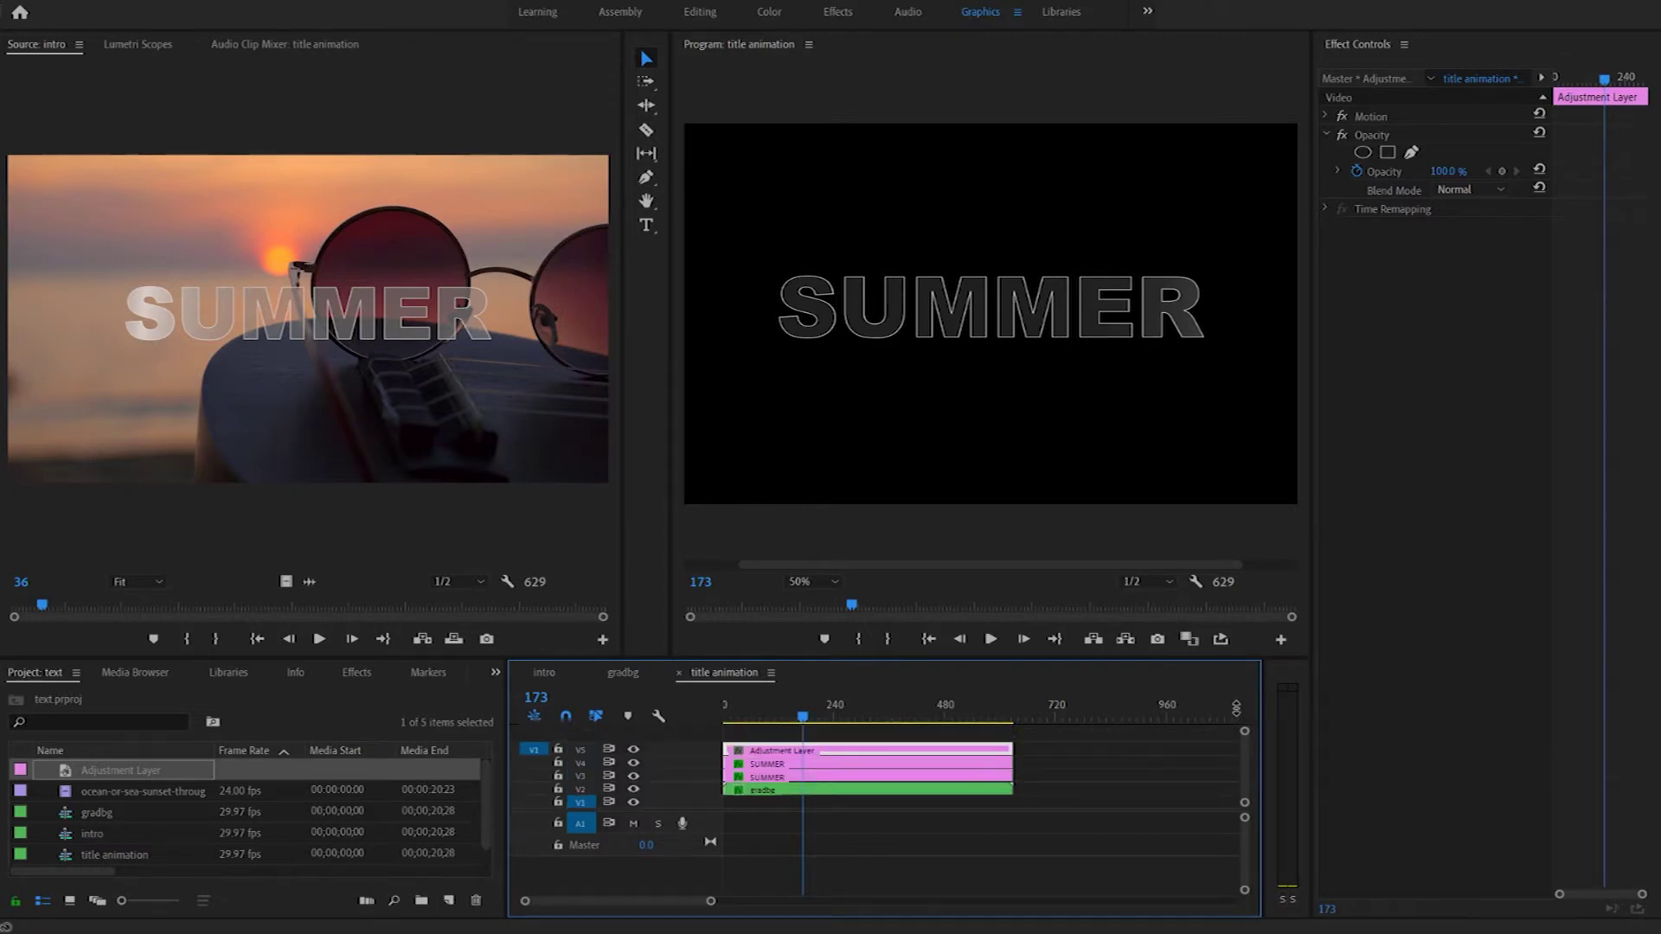
right_click(677, 749)
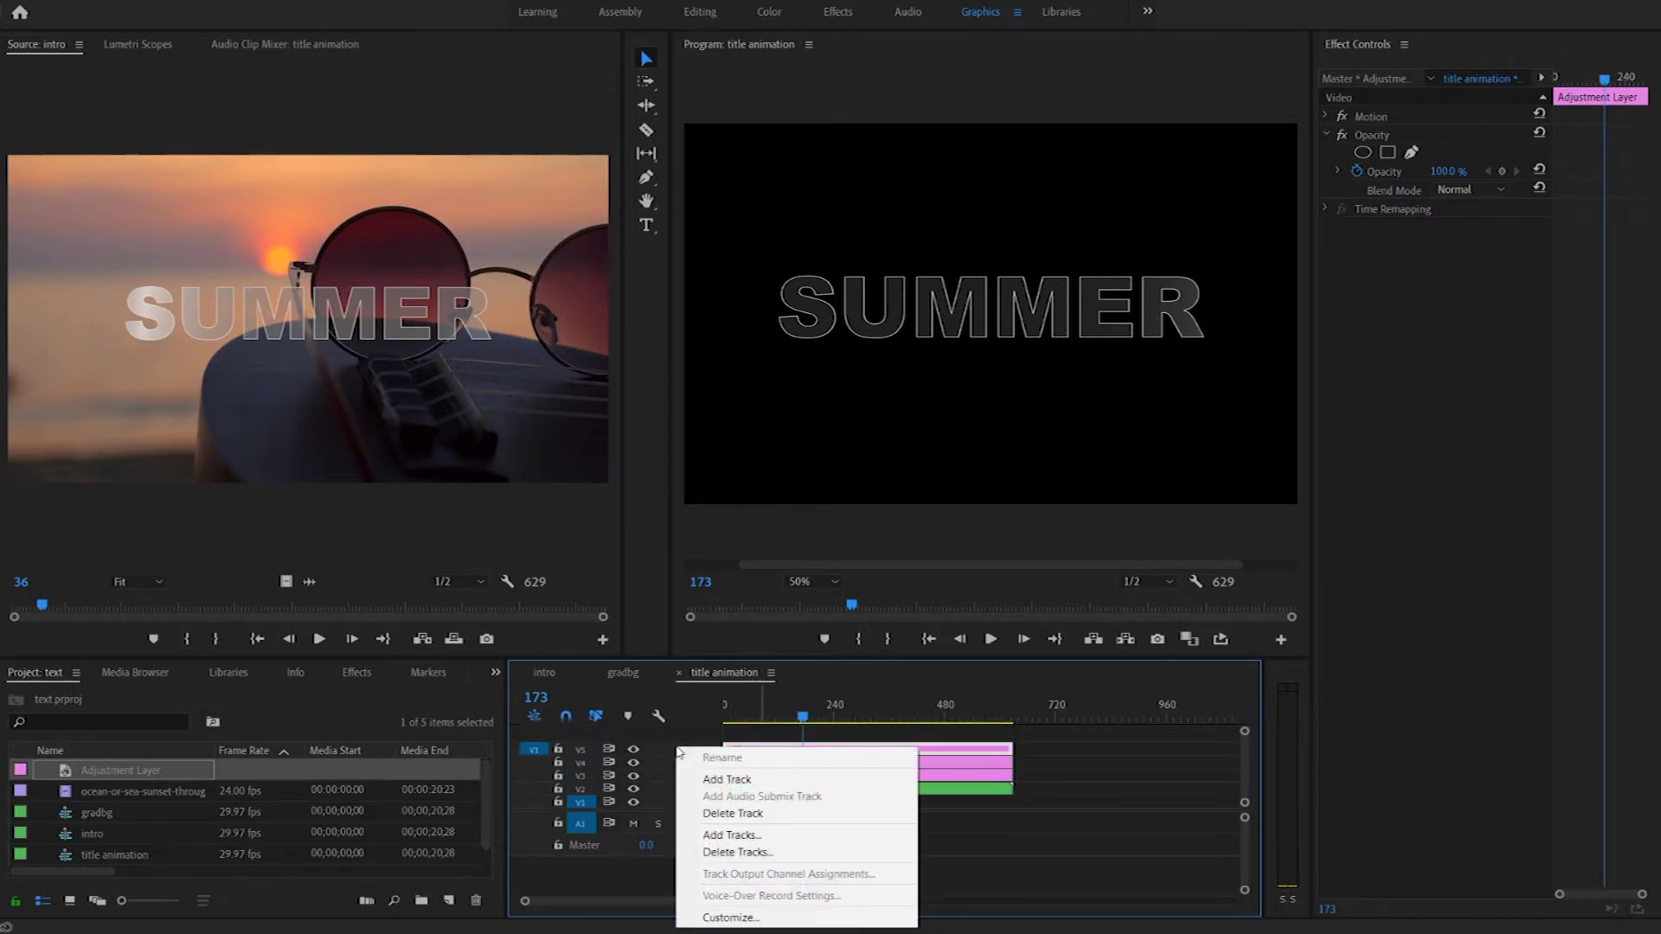
click(731, 834)
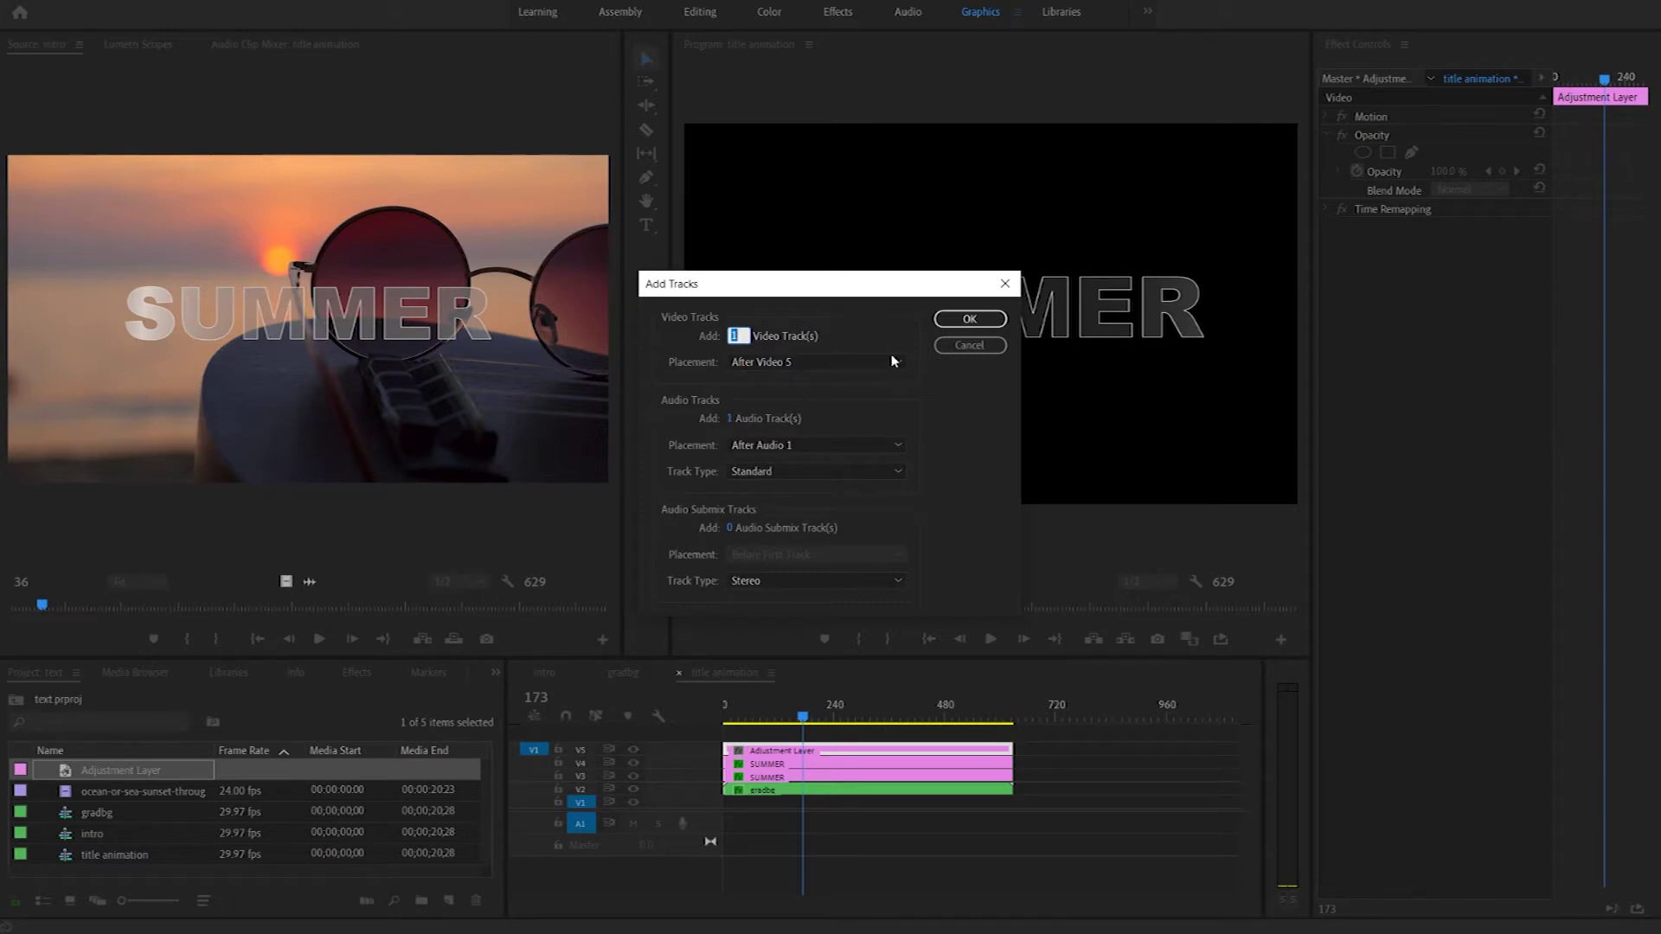
click(969, 319)
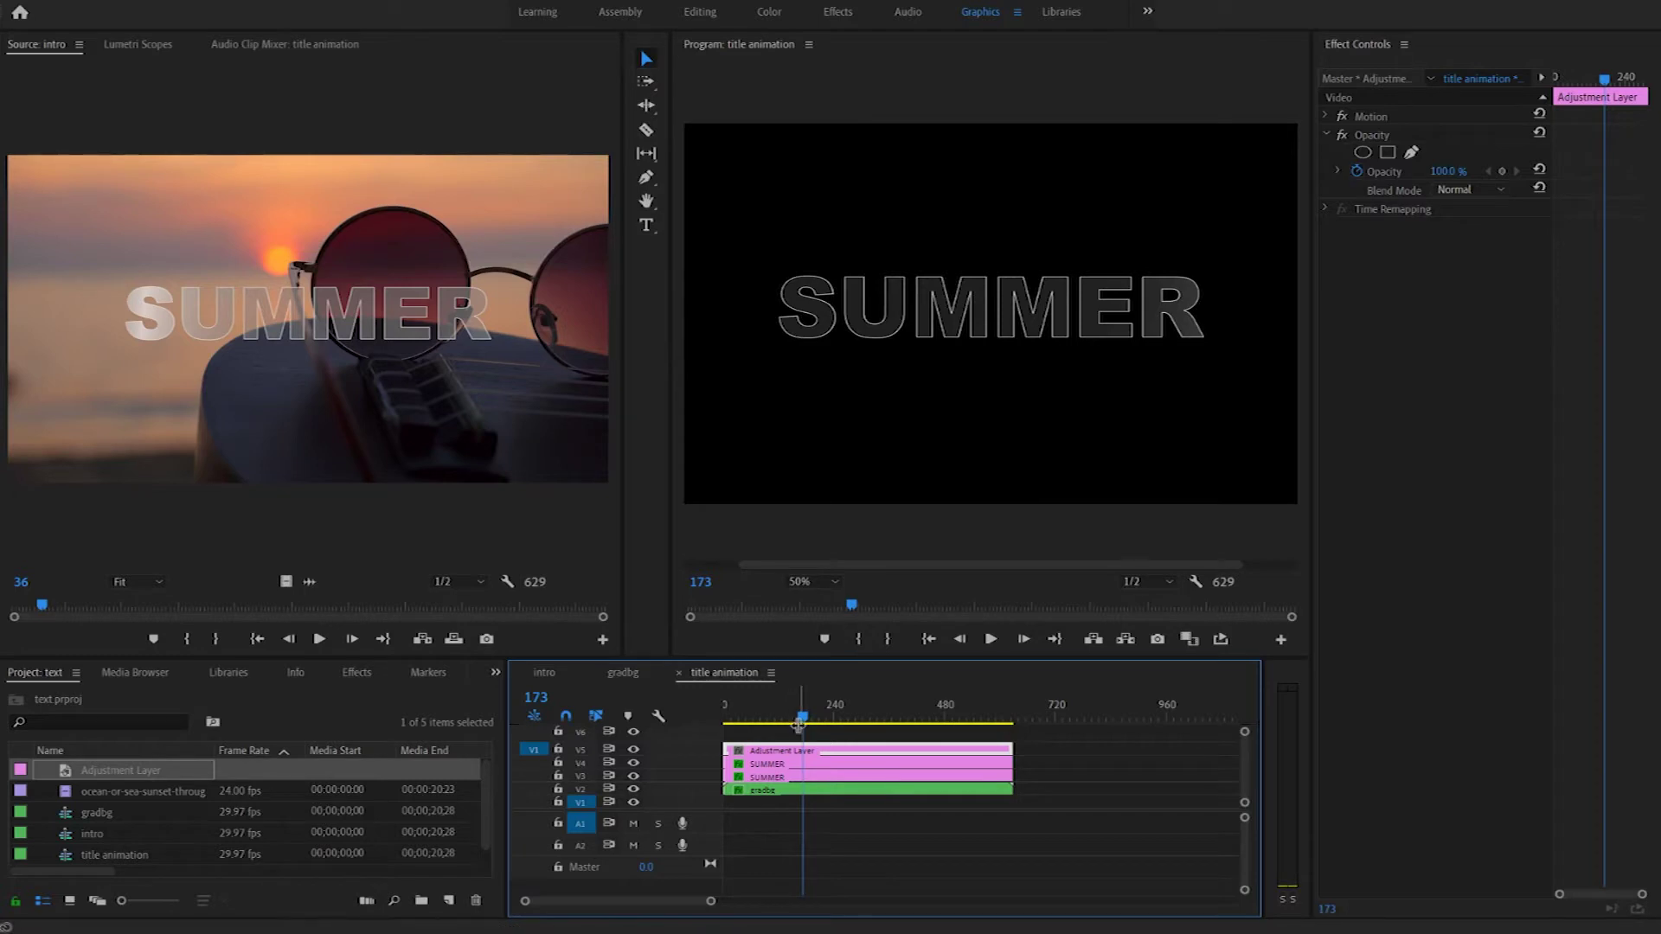
- Delete the empty V6 track and enlarge the video track area
right_click(692, 733)
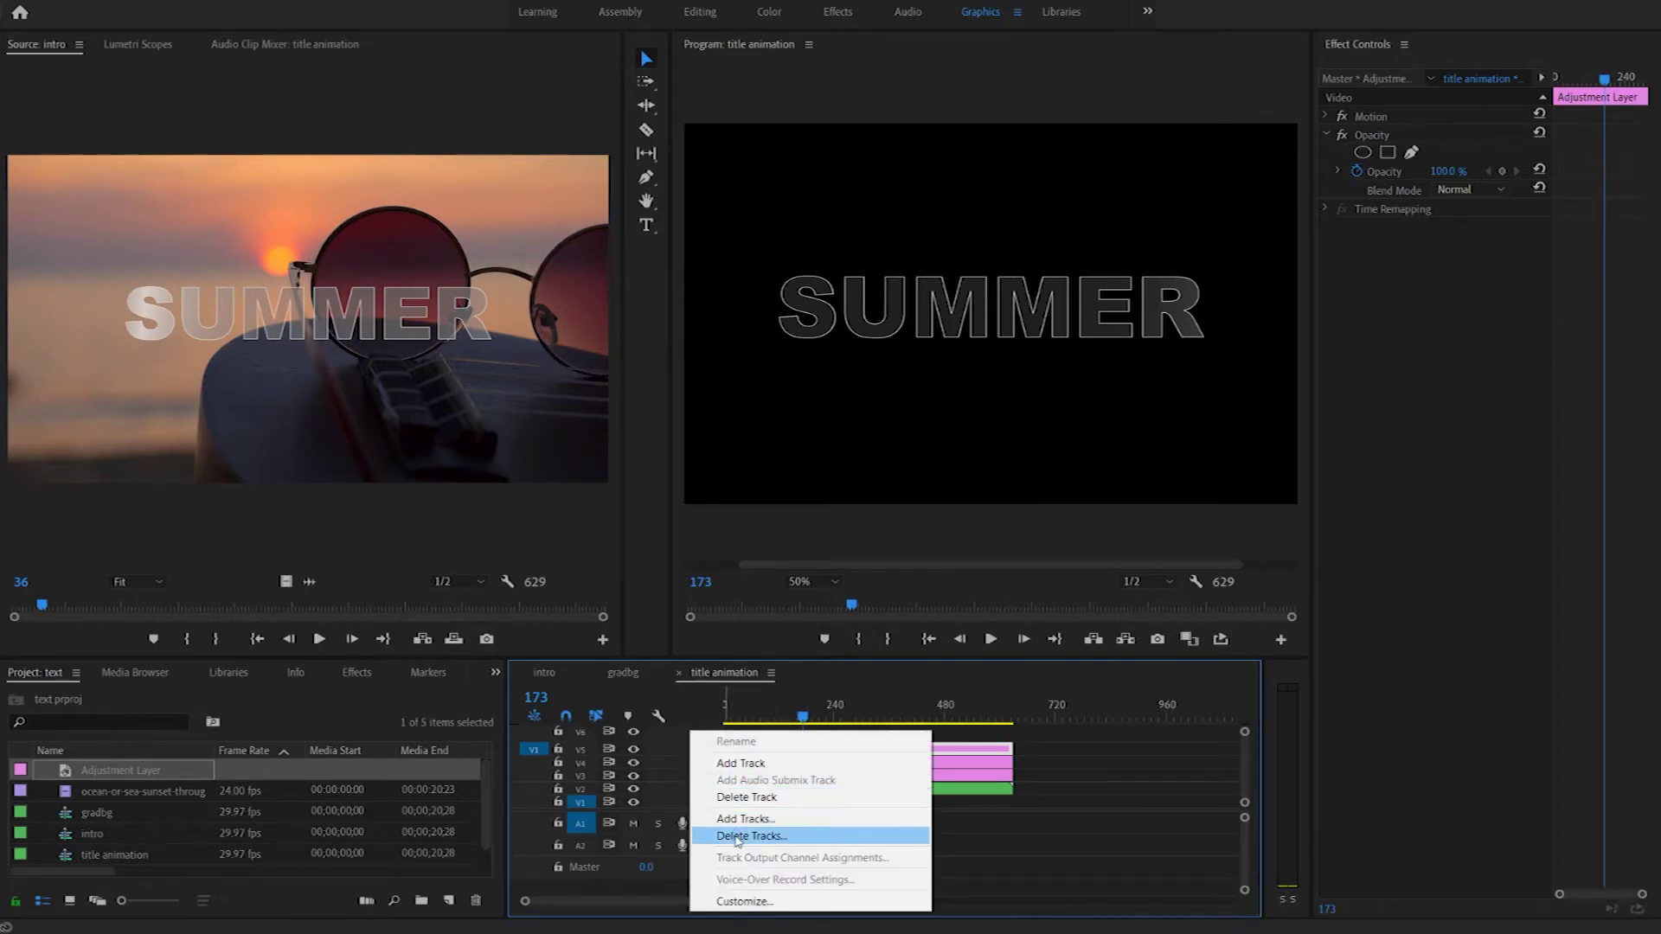
click(598, 728)
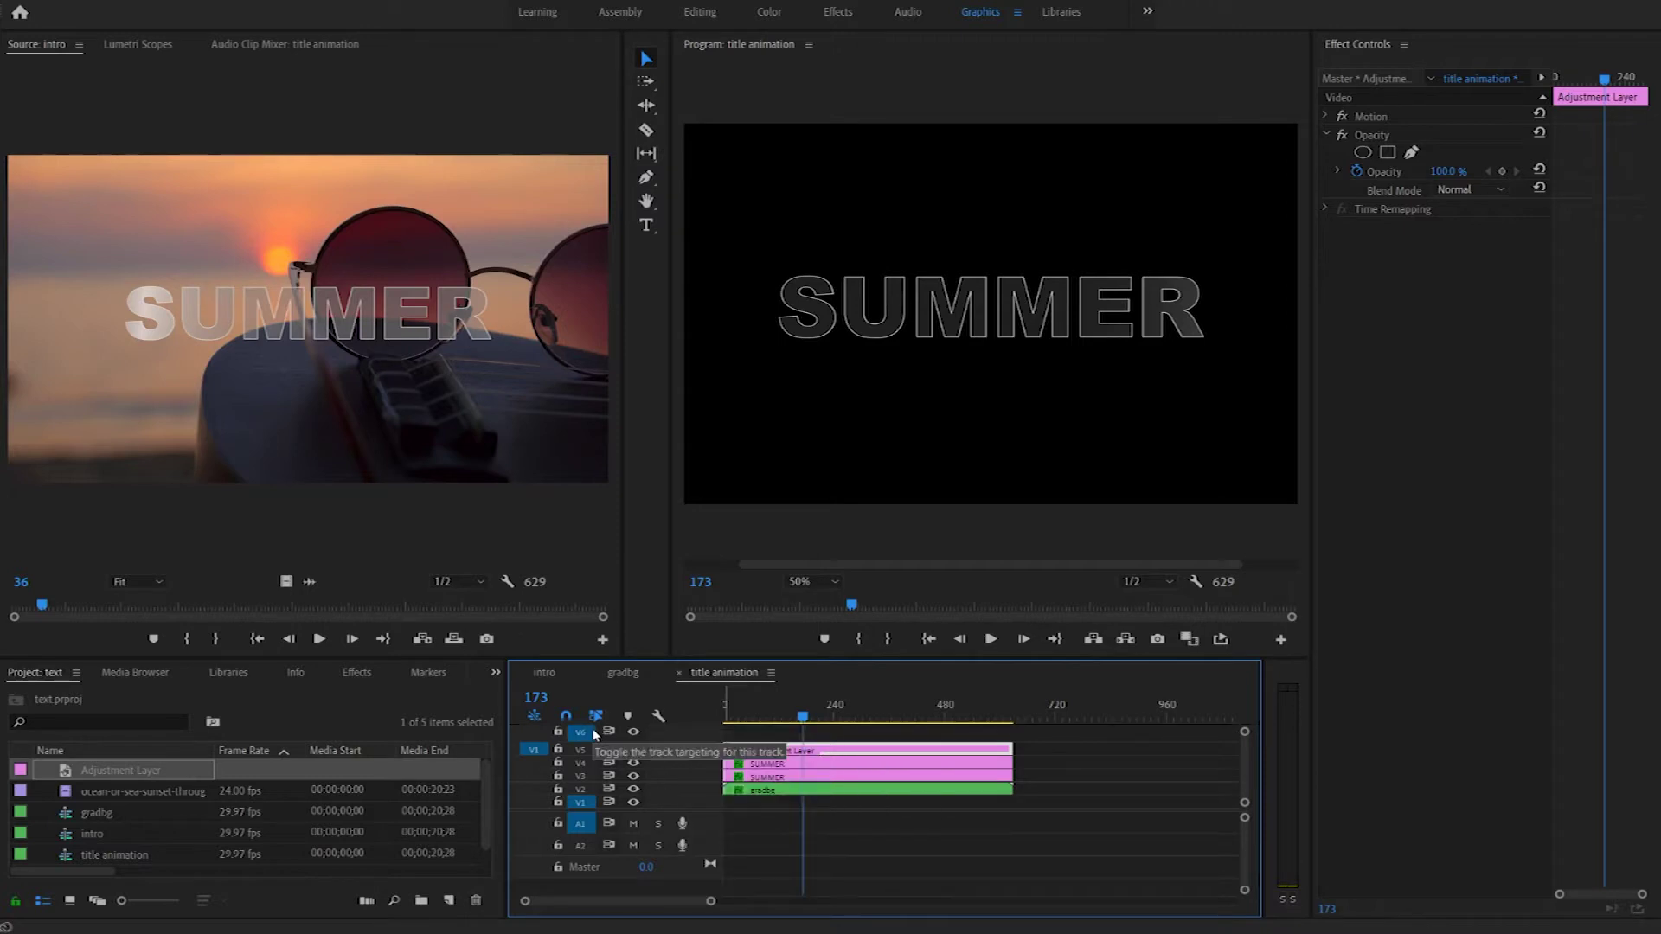
right_click(595, 731)
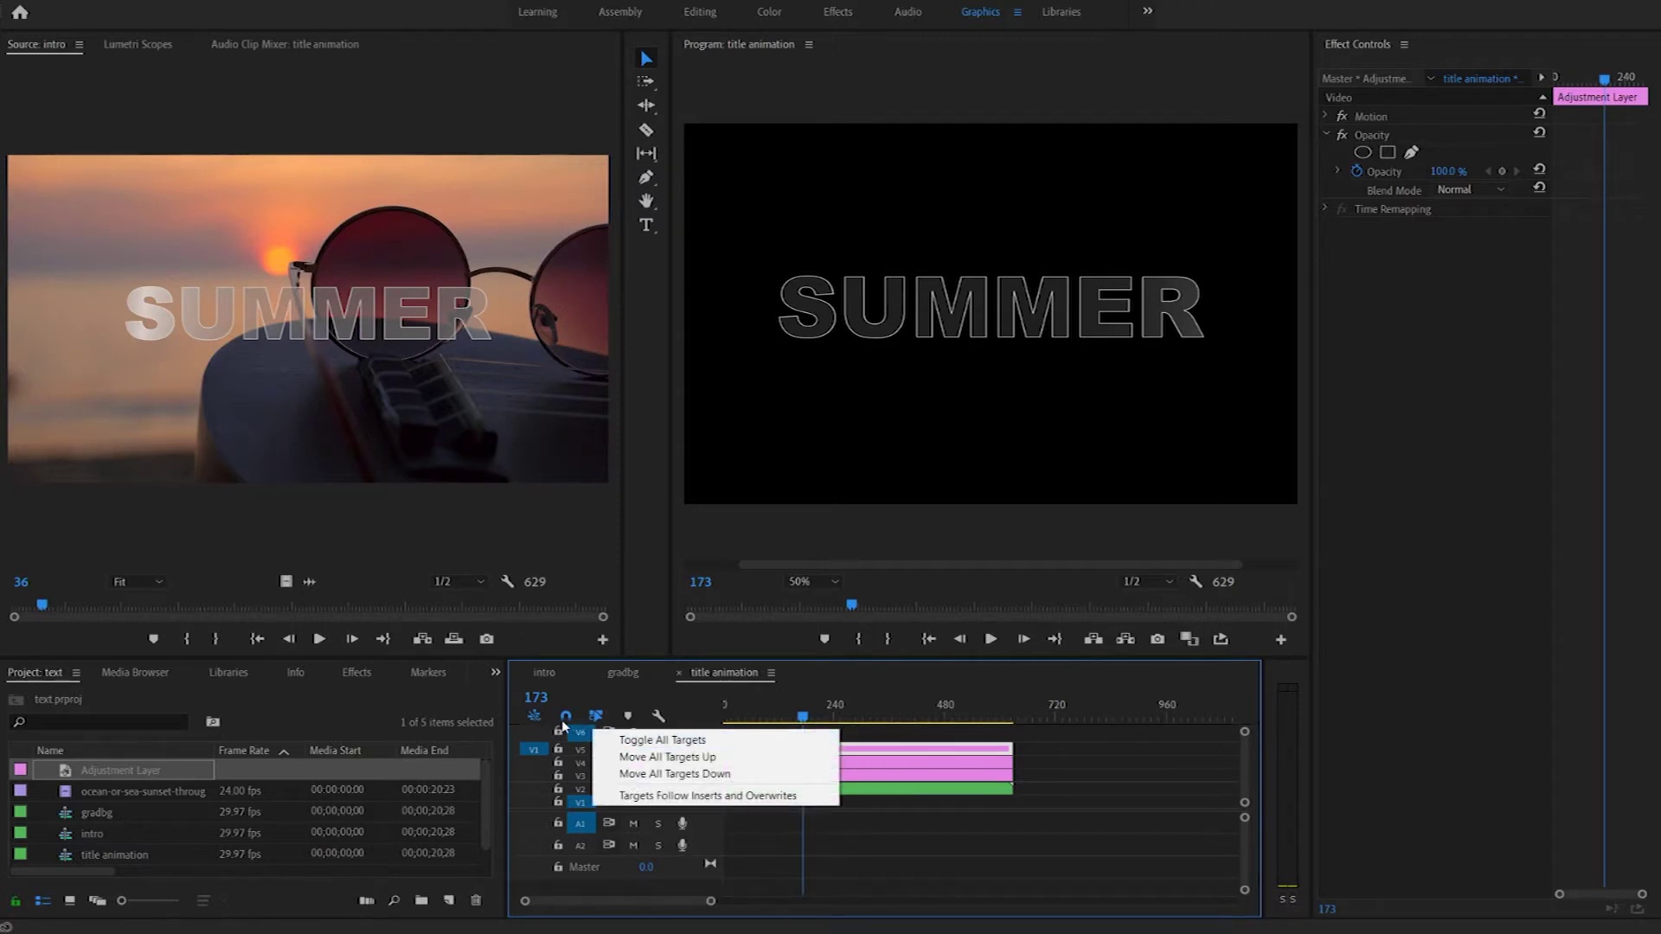
key(Escape)
right_click(650, 738)
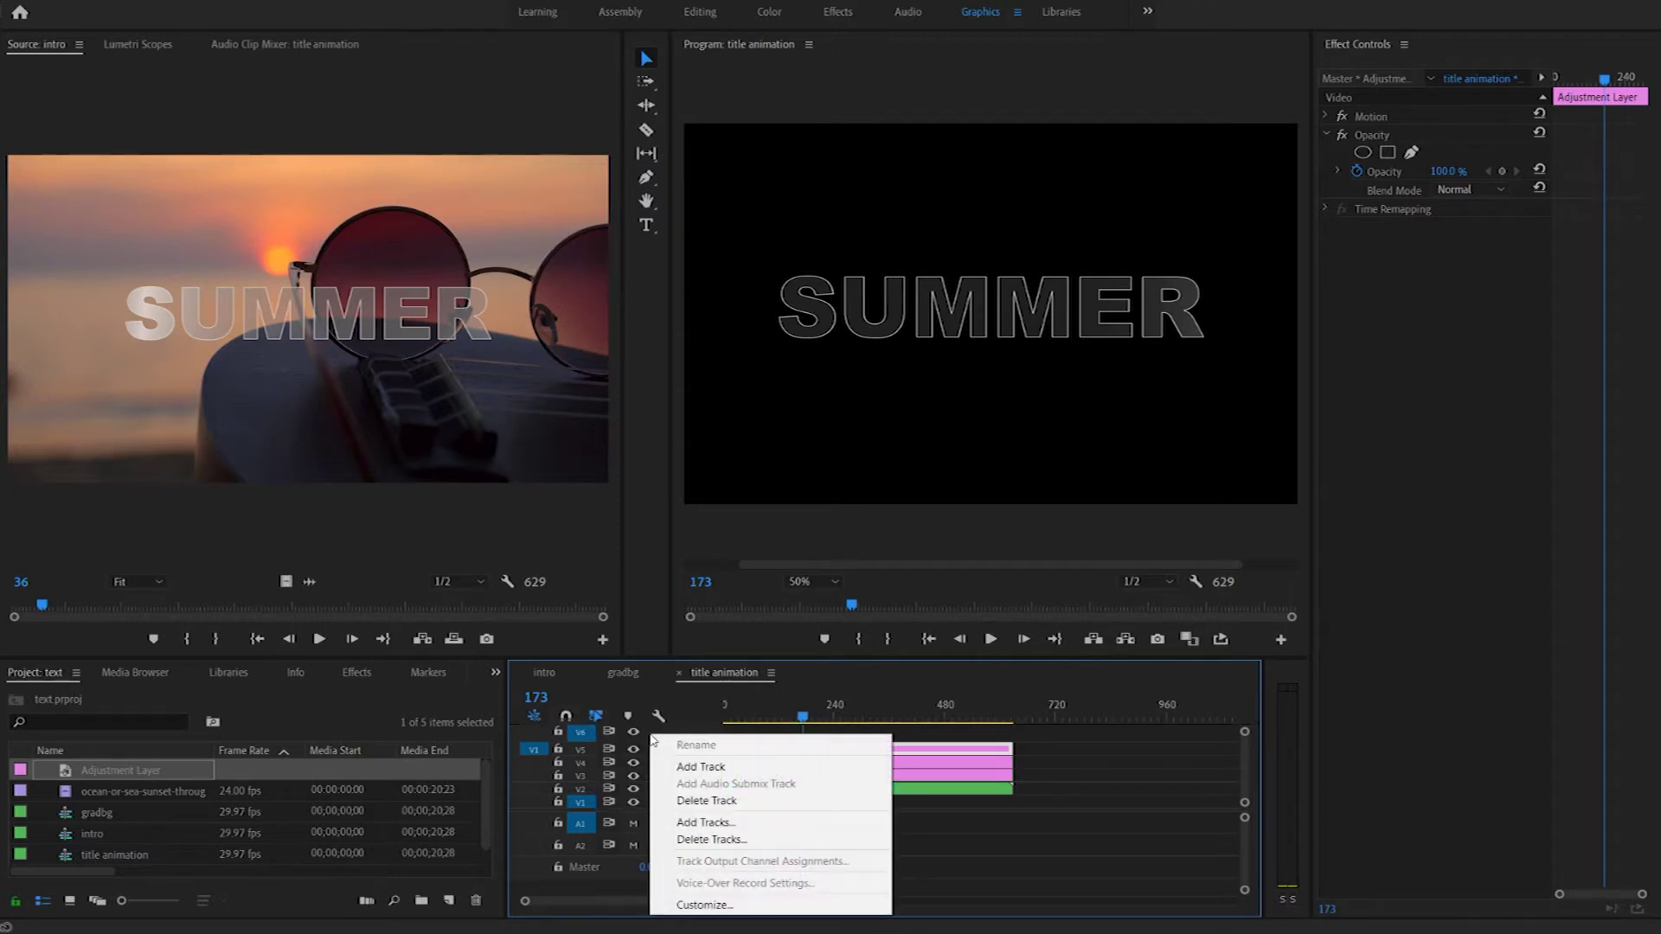
click(698, 801)
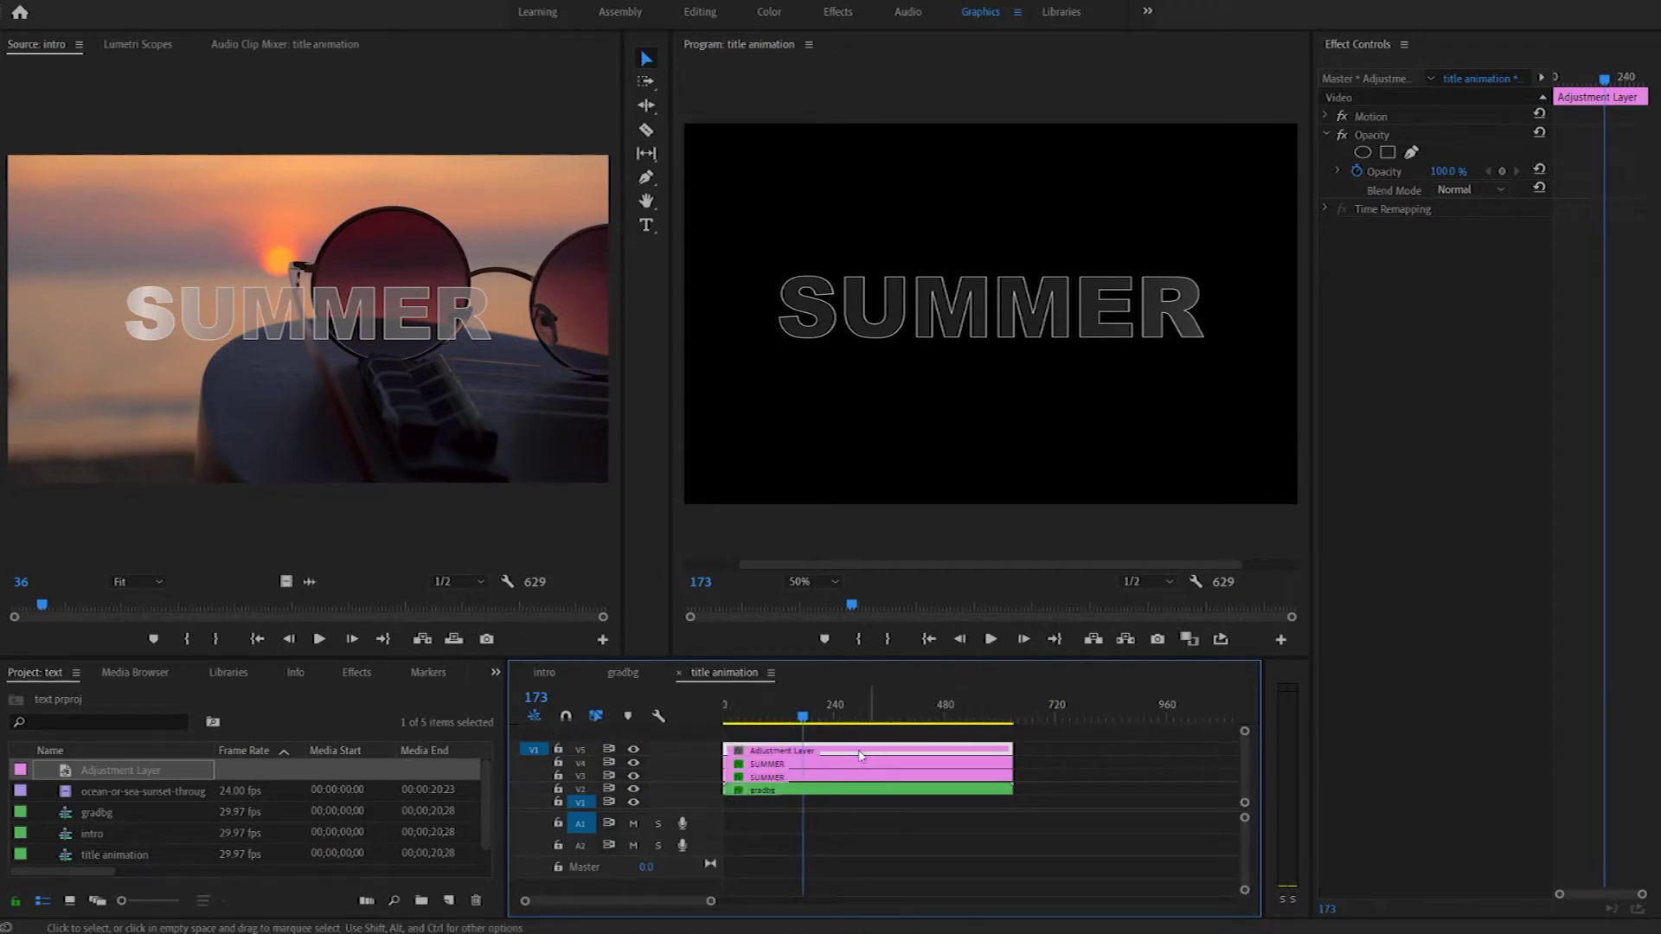
click(757, 811)
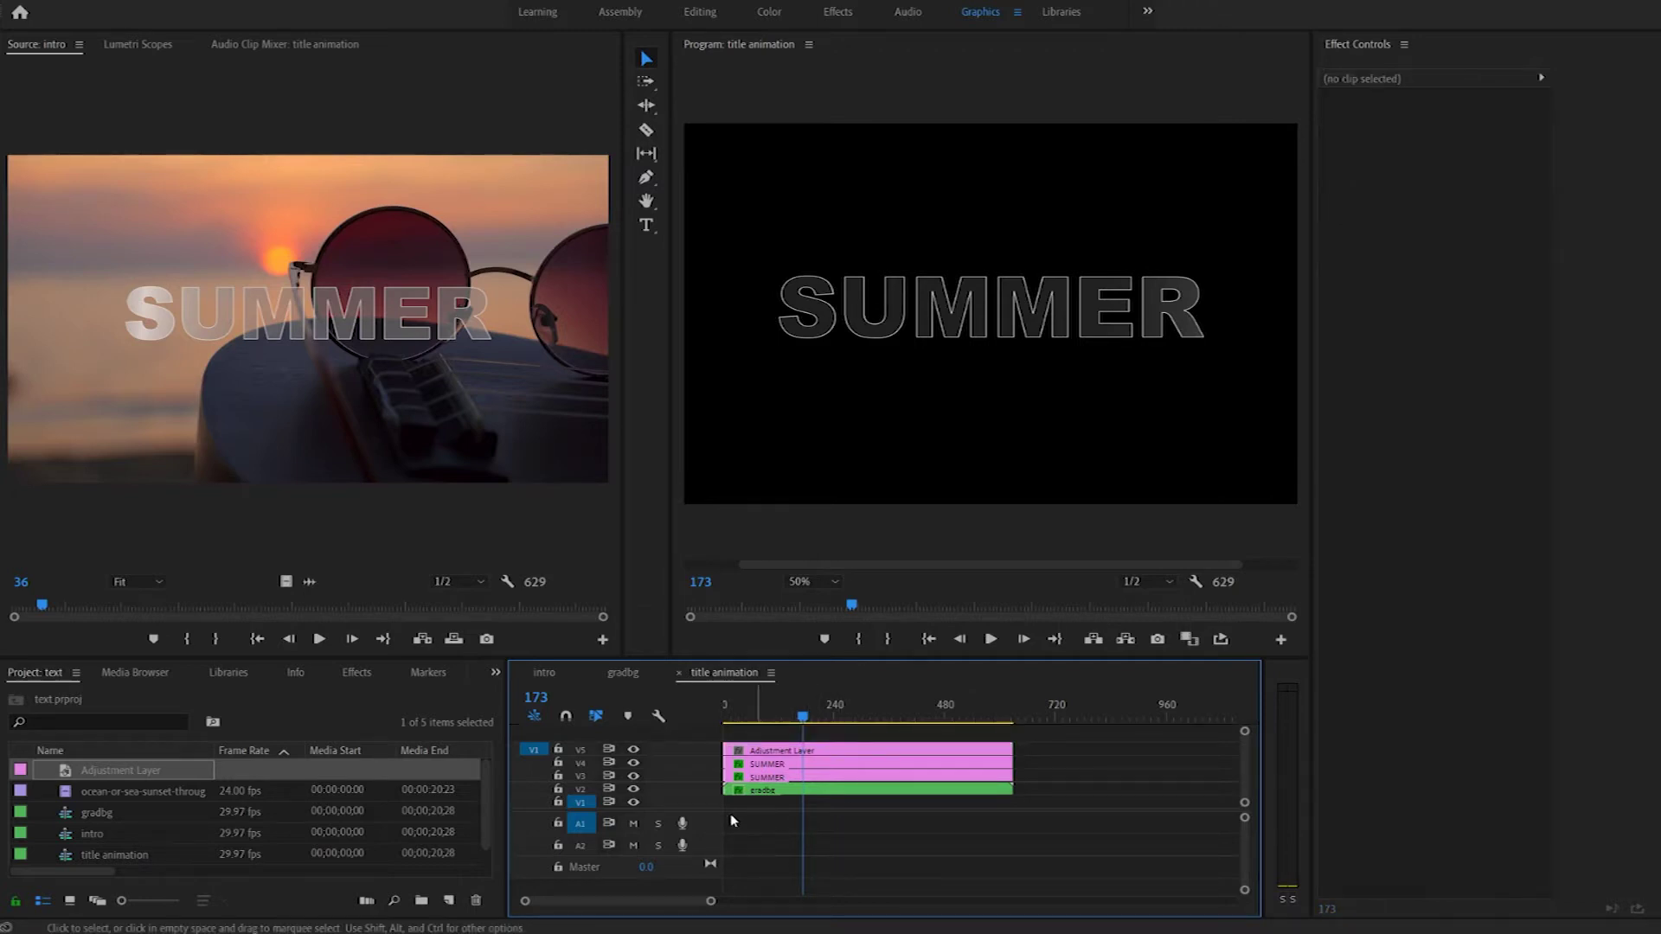
drag(686, 810, 686, 854)
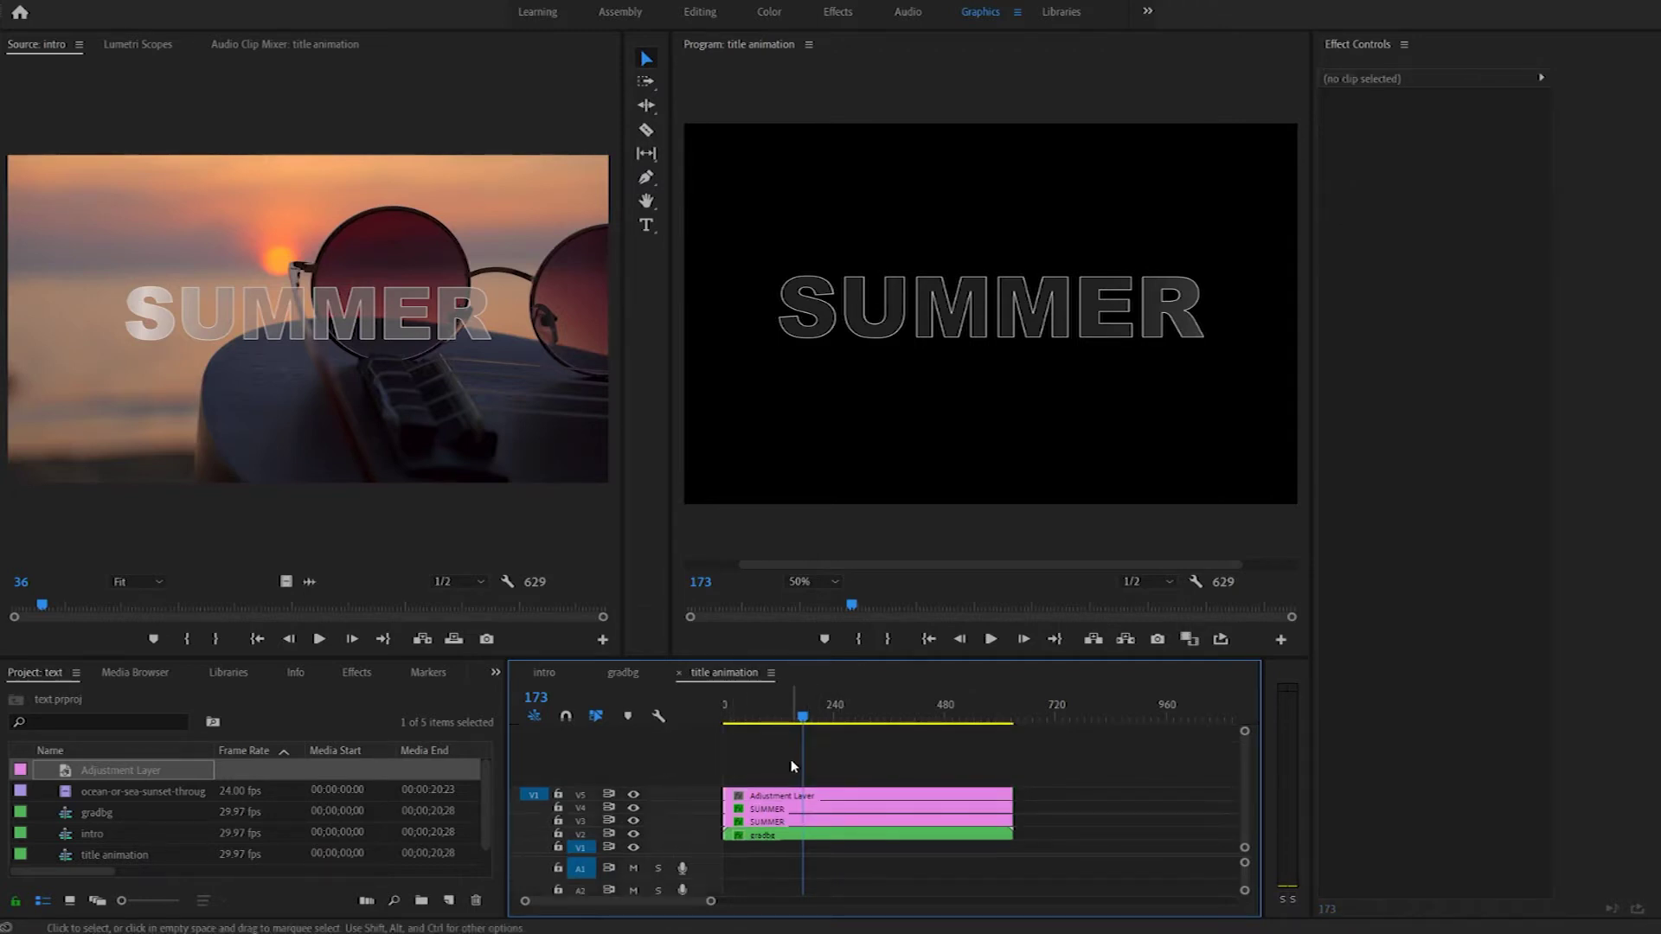
drag(803, 716, 756, 716)
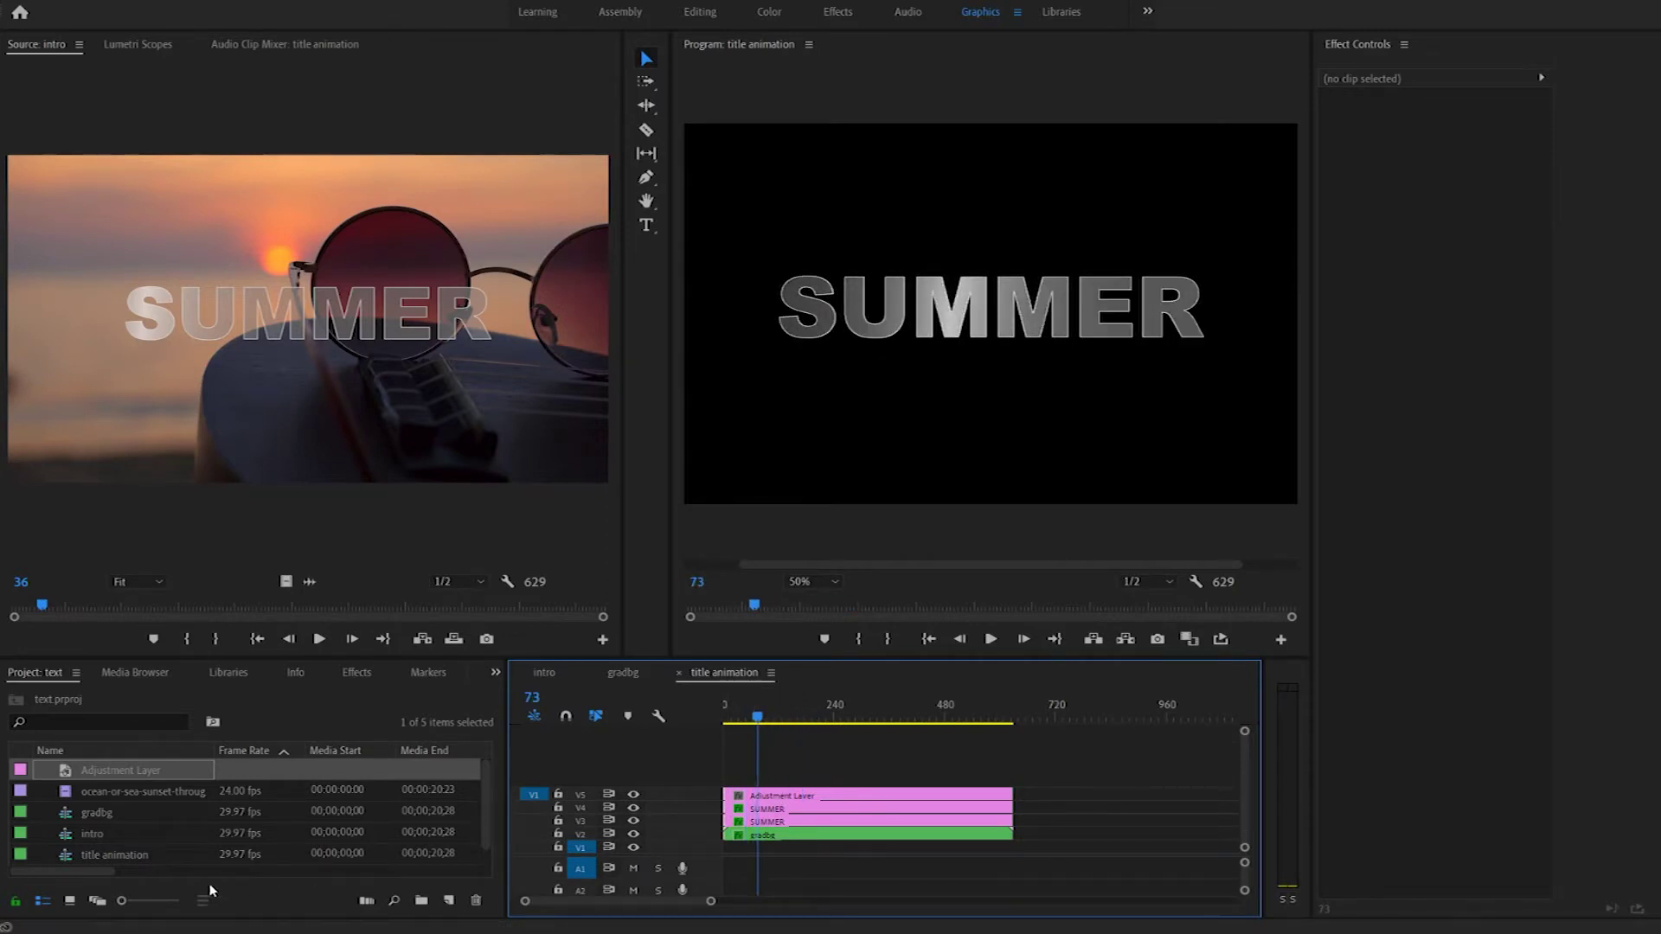
- Search Effects for 'tint' and apply Tint to the Adjustment Layer clip
click(356, 674)
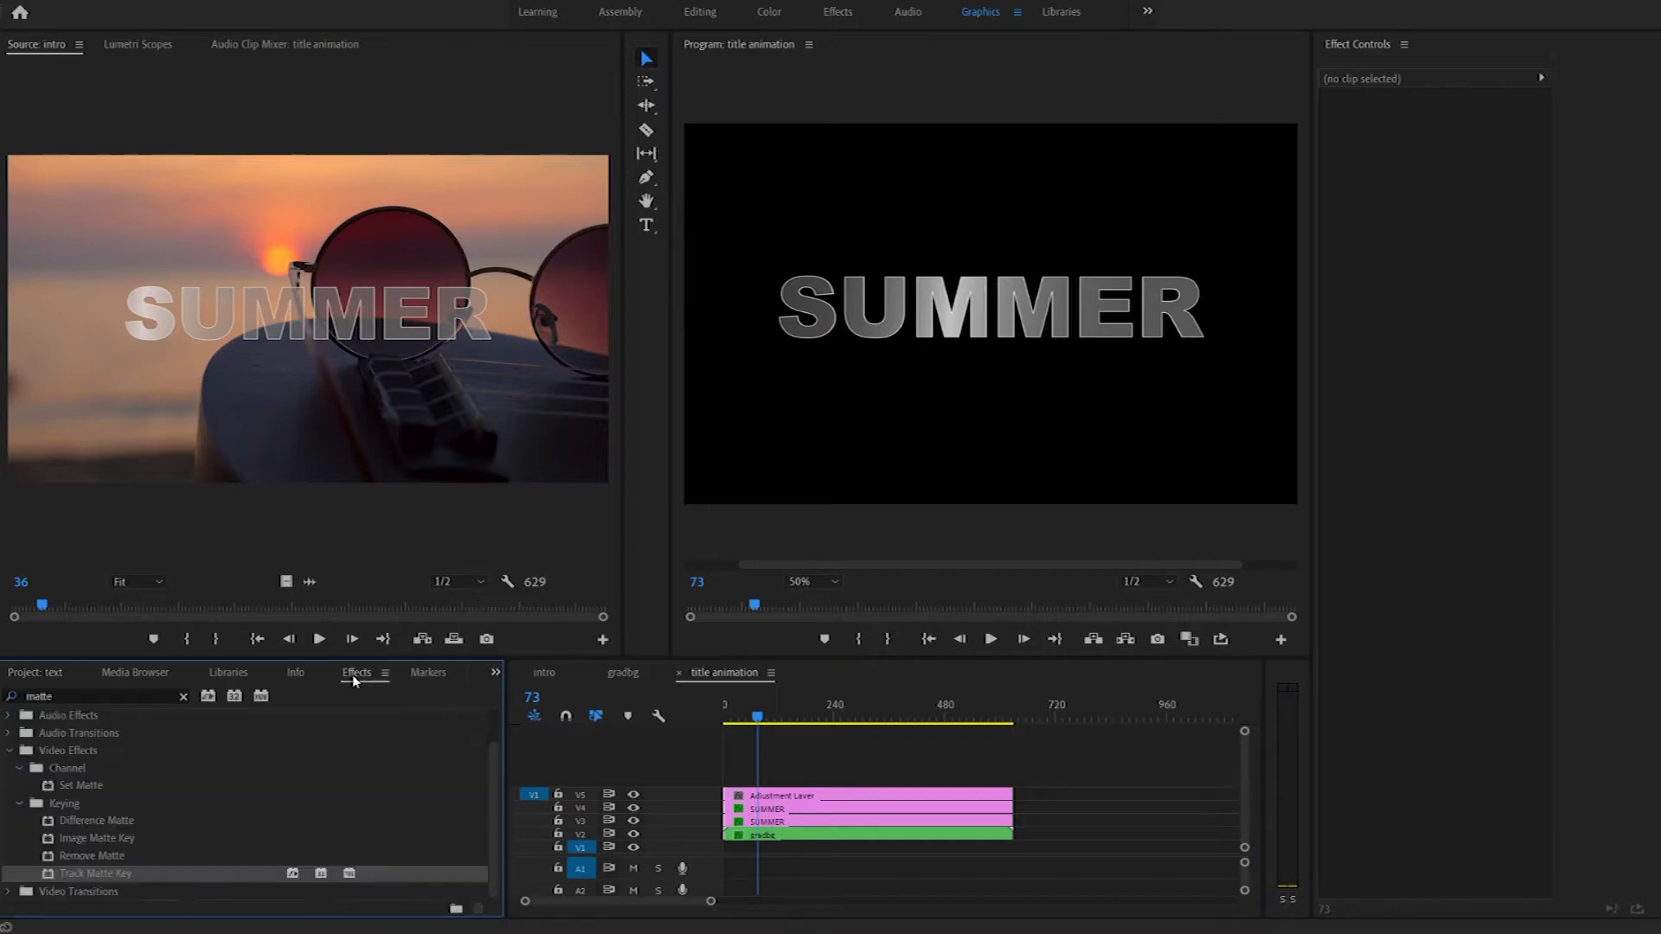
click(79, 696)
text(tinit)
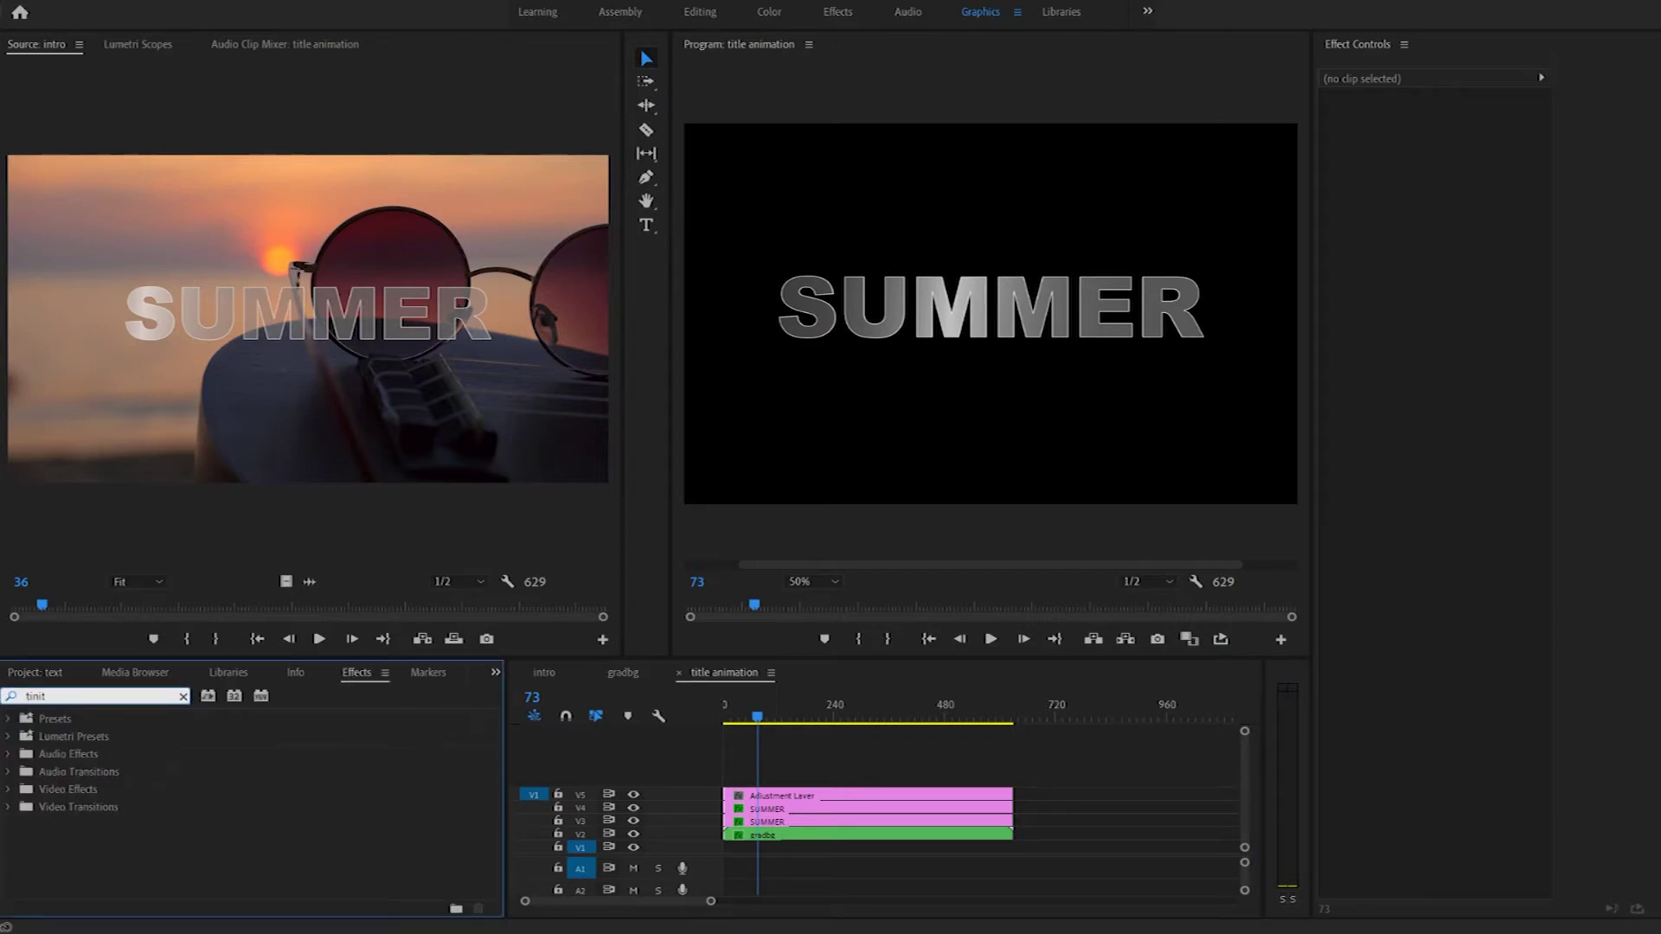
key(BackSpace)
key(BackSpace)
text(t)
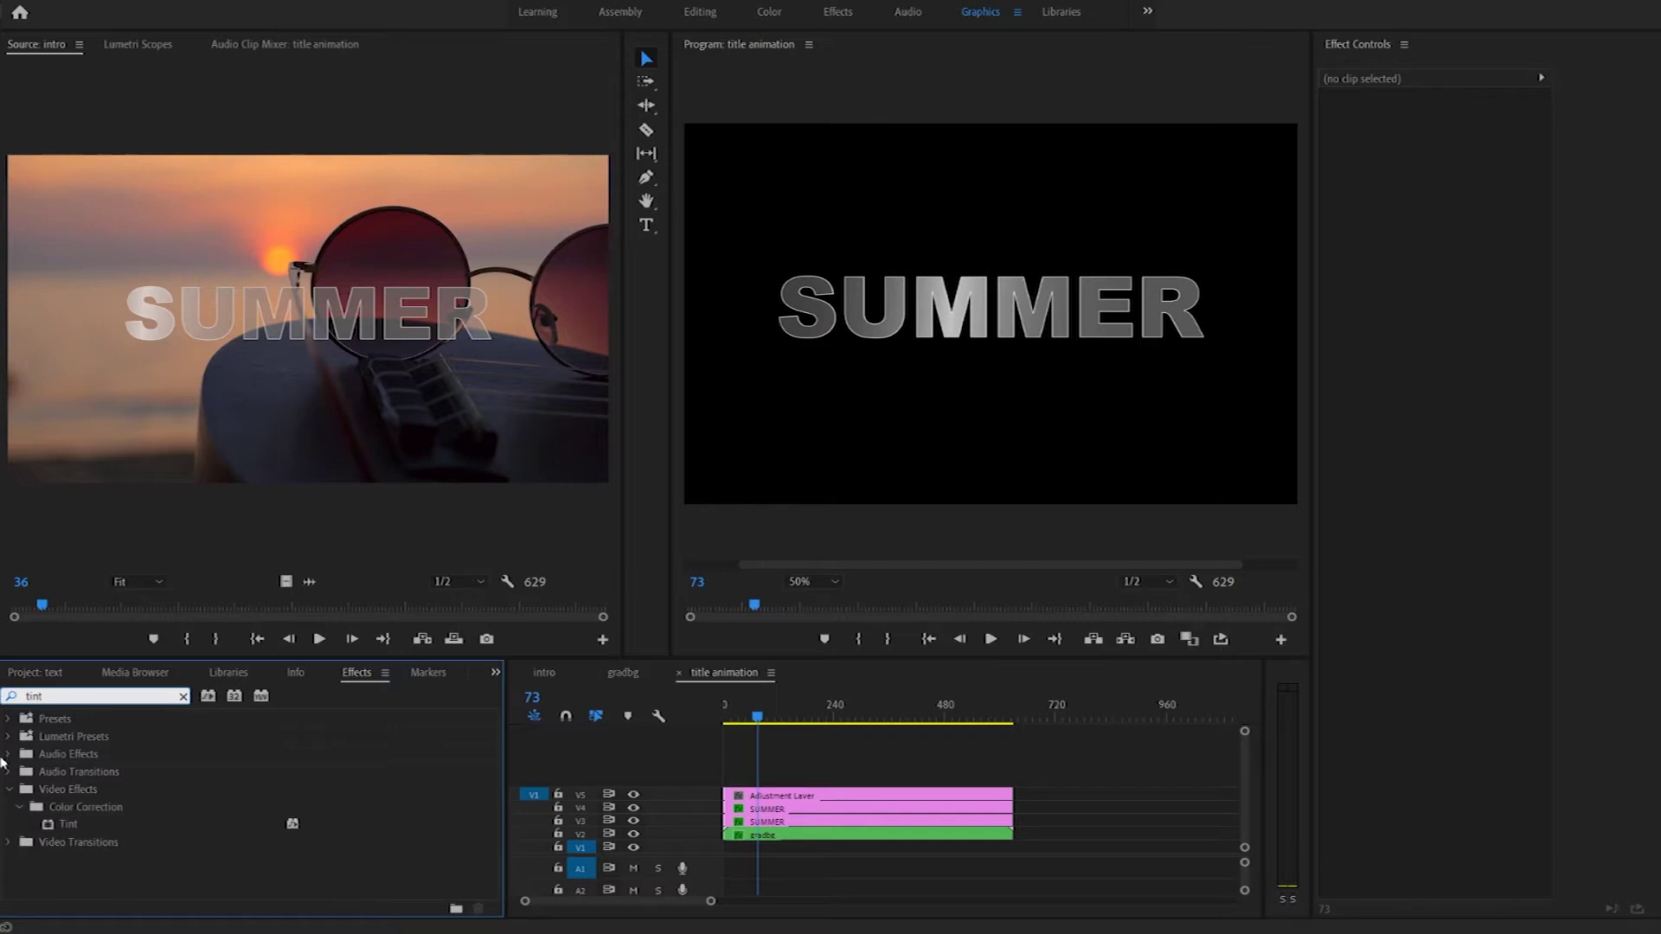
drag(83, 828, 789, 795)
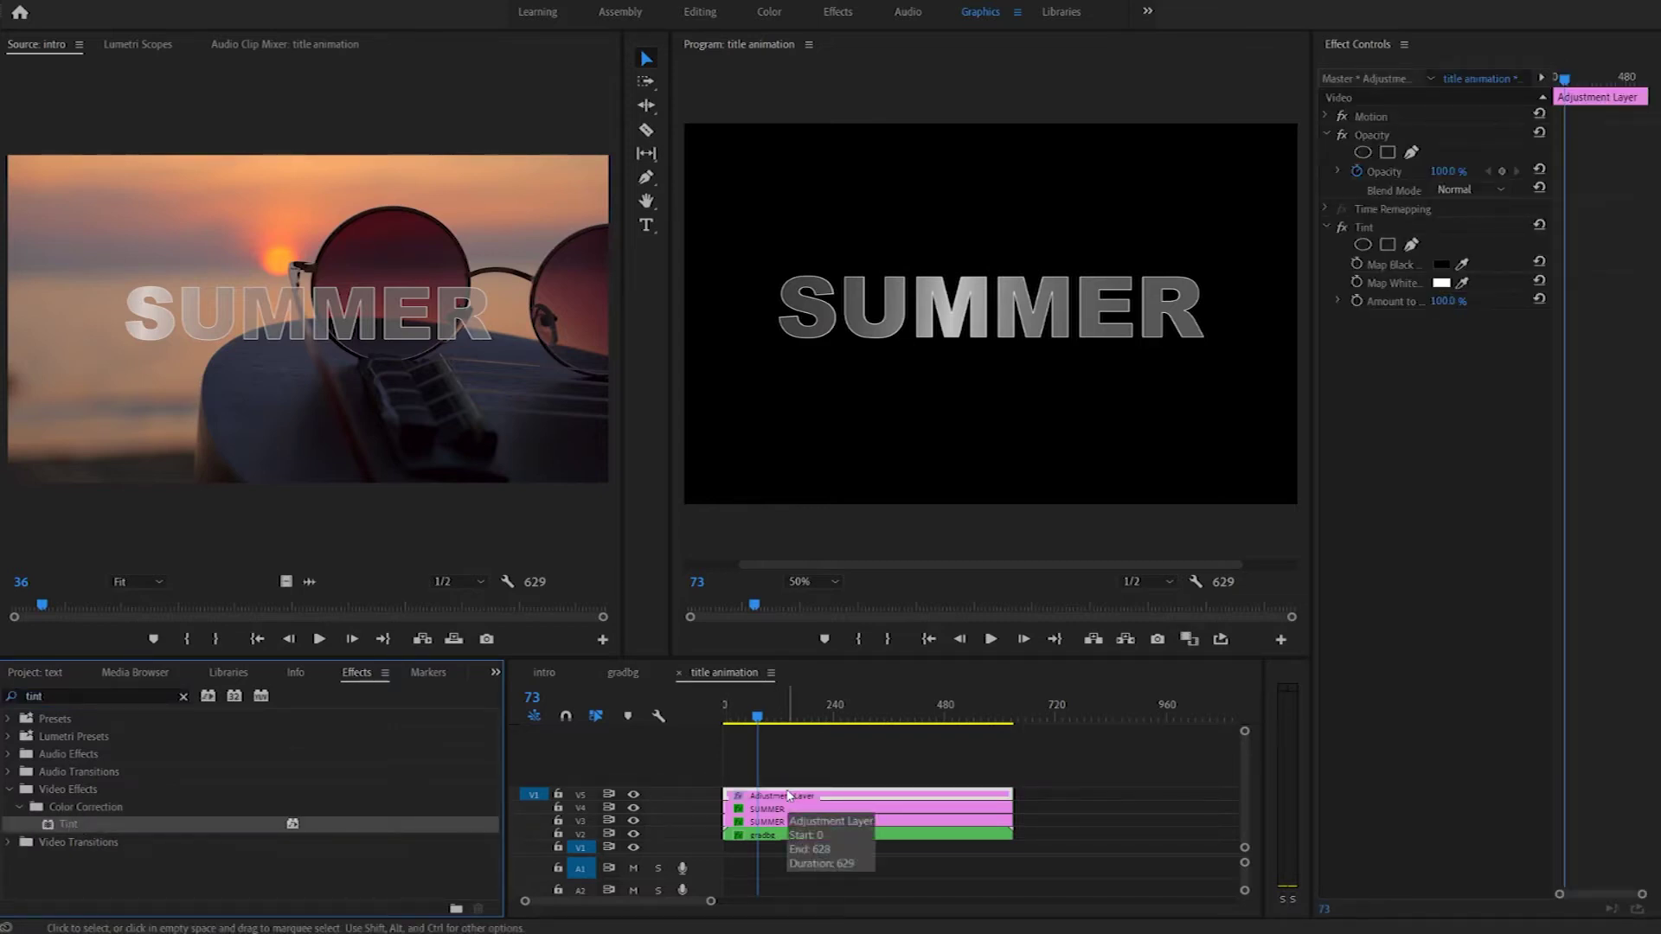
- Set Tint's Map White colour to a medium blue instead of dark red
click(1441, 283)
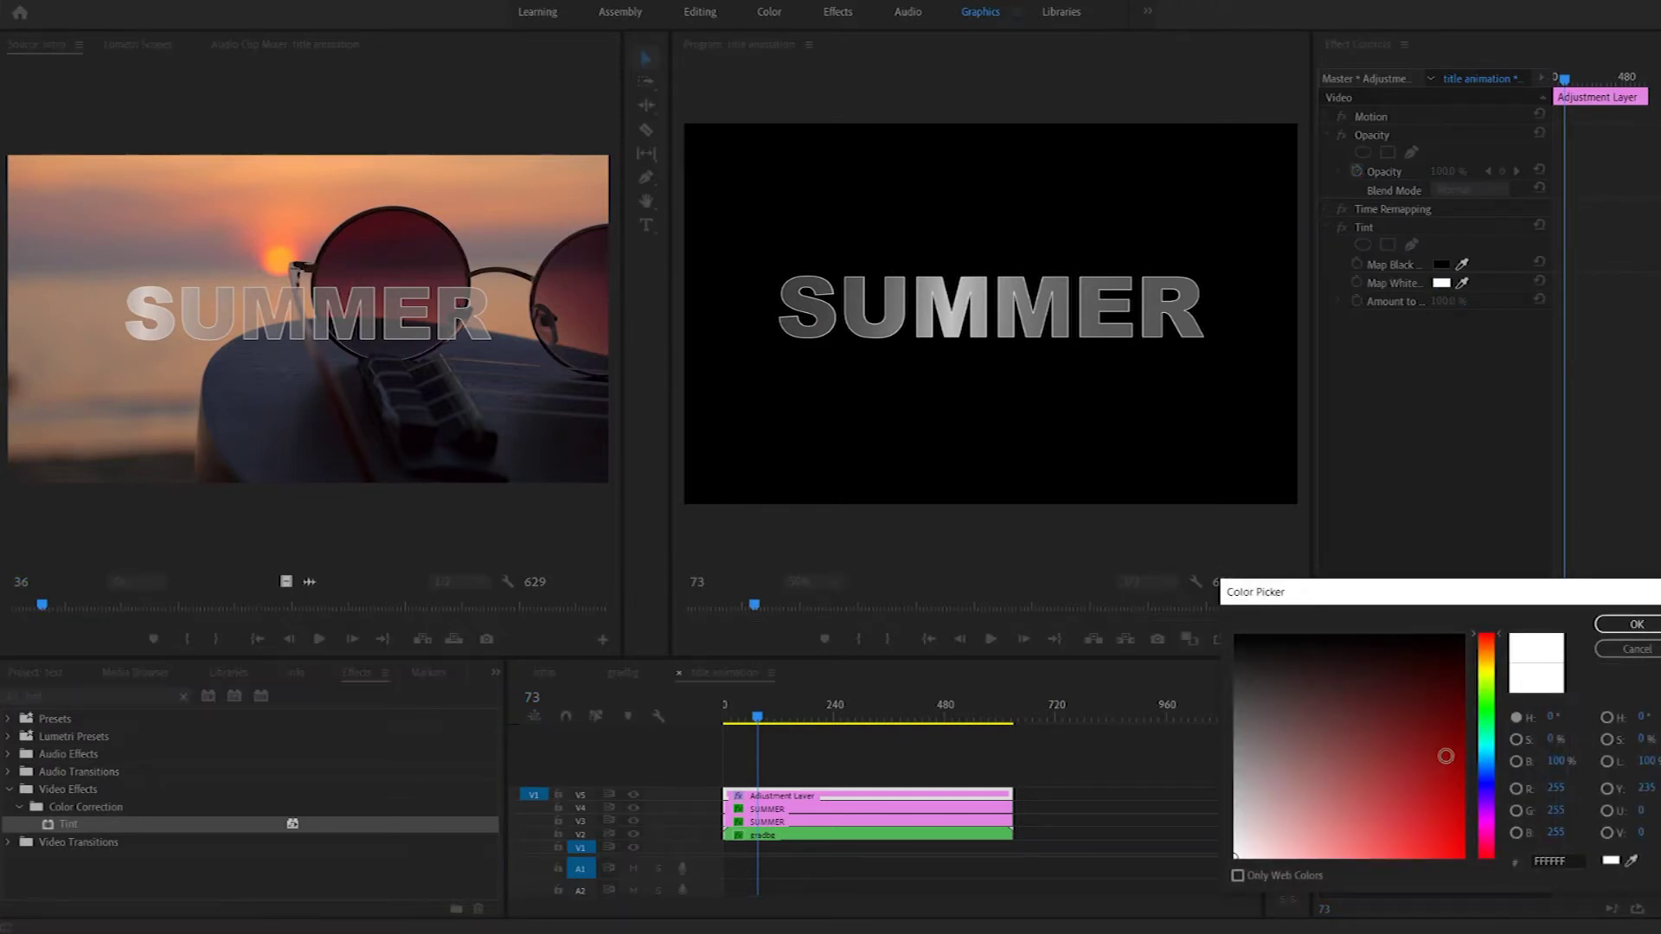
click(1448, 752)
click(1616, 626)
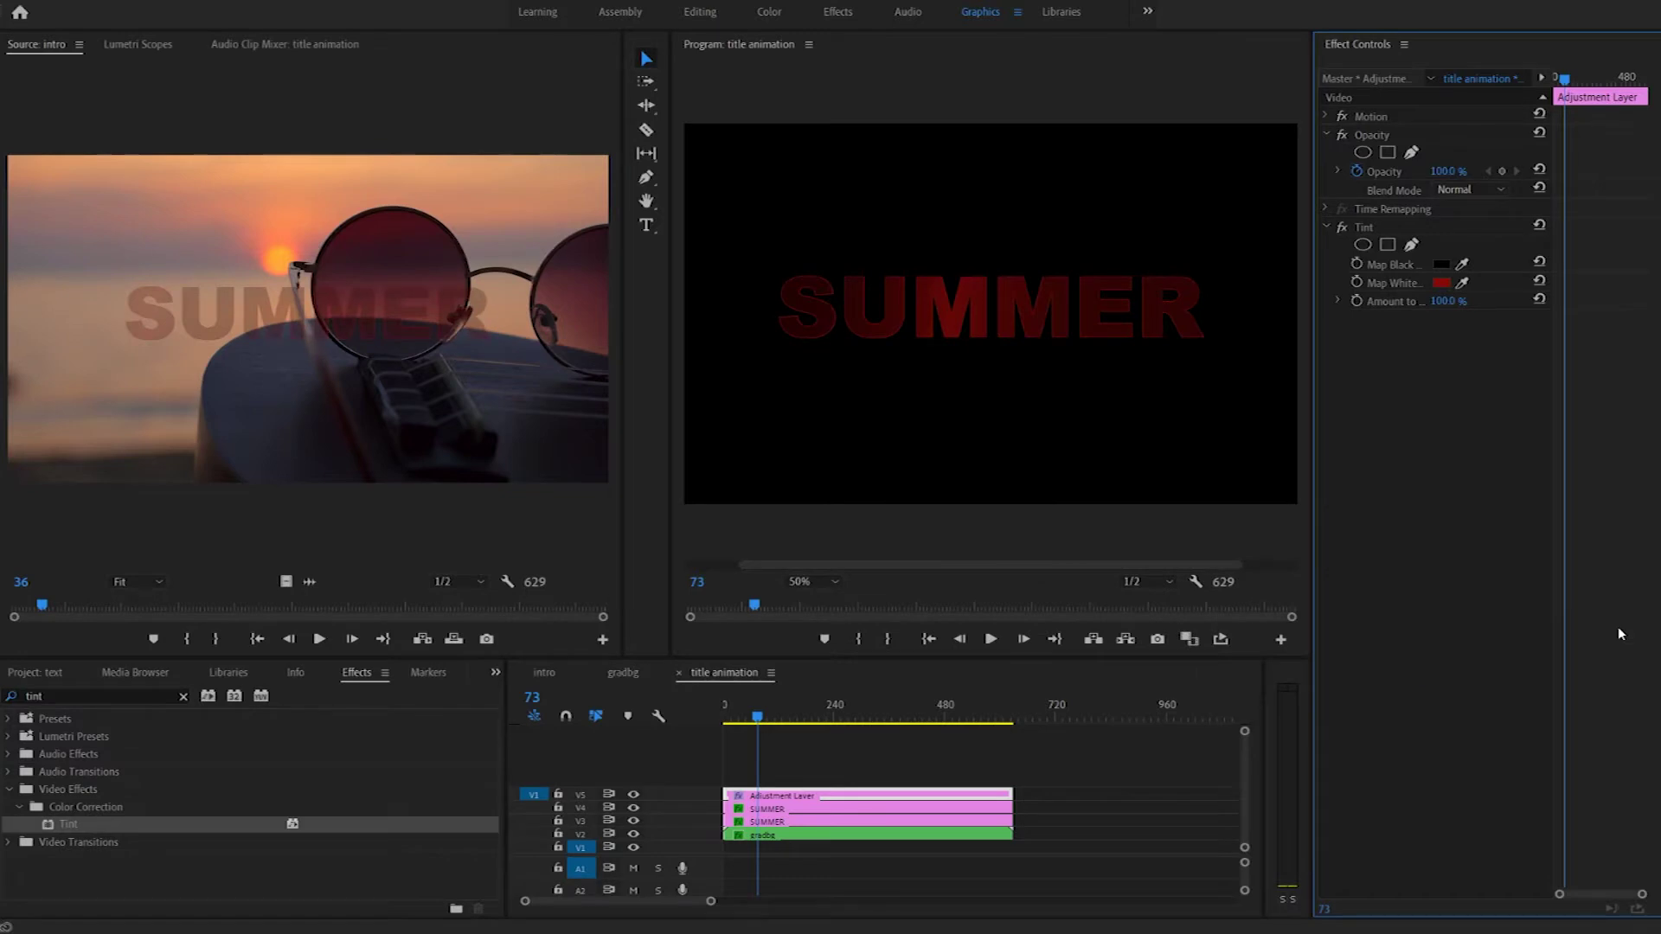
click(1443, 282)
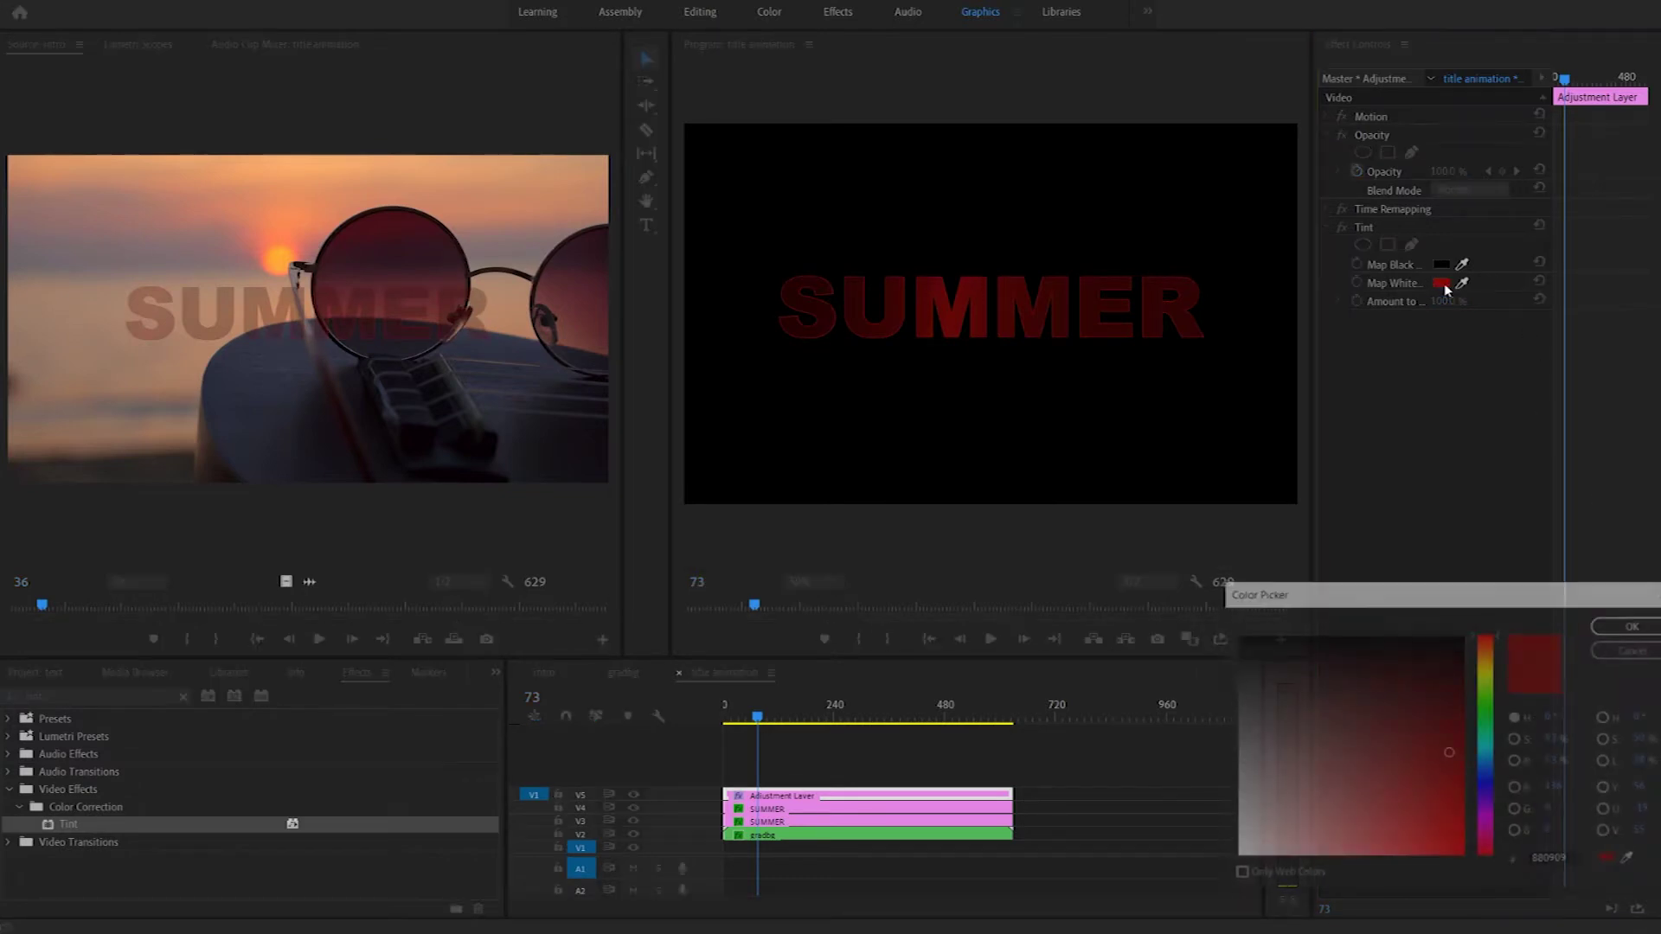
click(1488, 765)
drag(1443, 746, 1434, 829)
click(1636, 624)
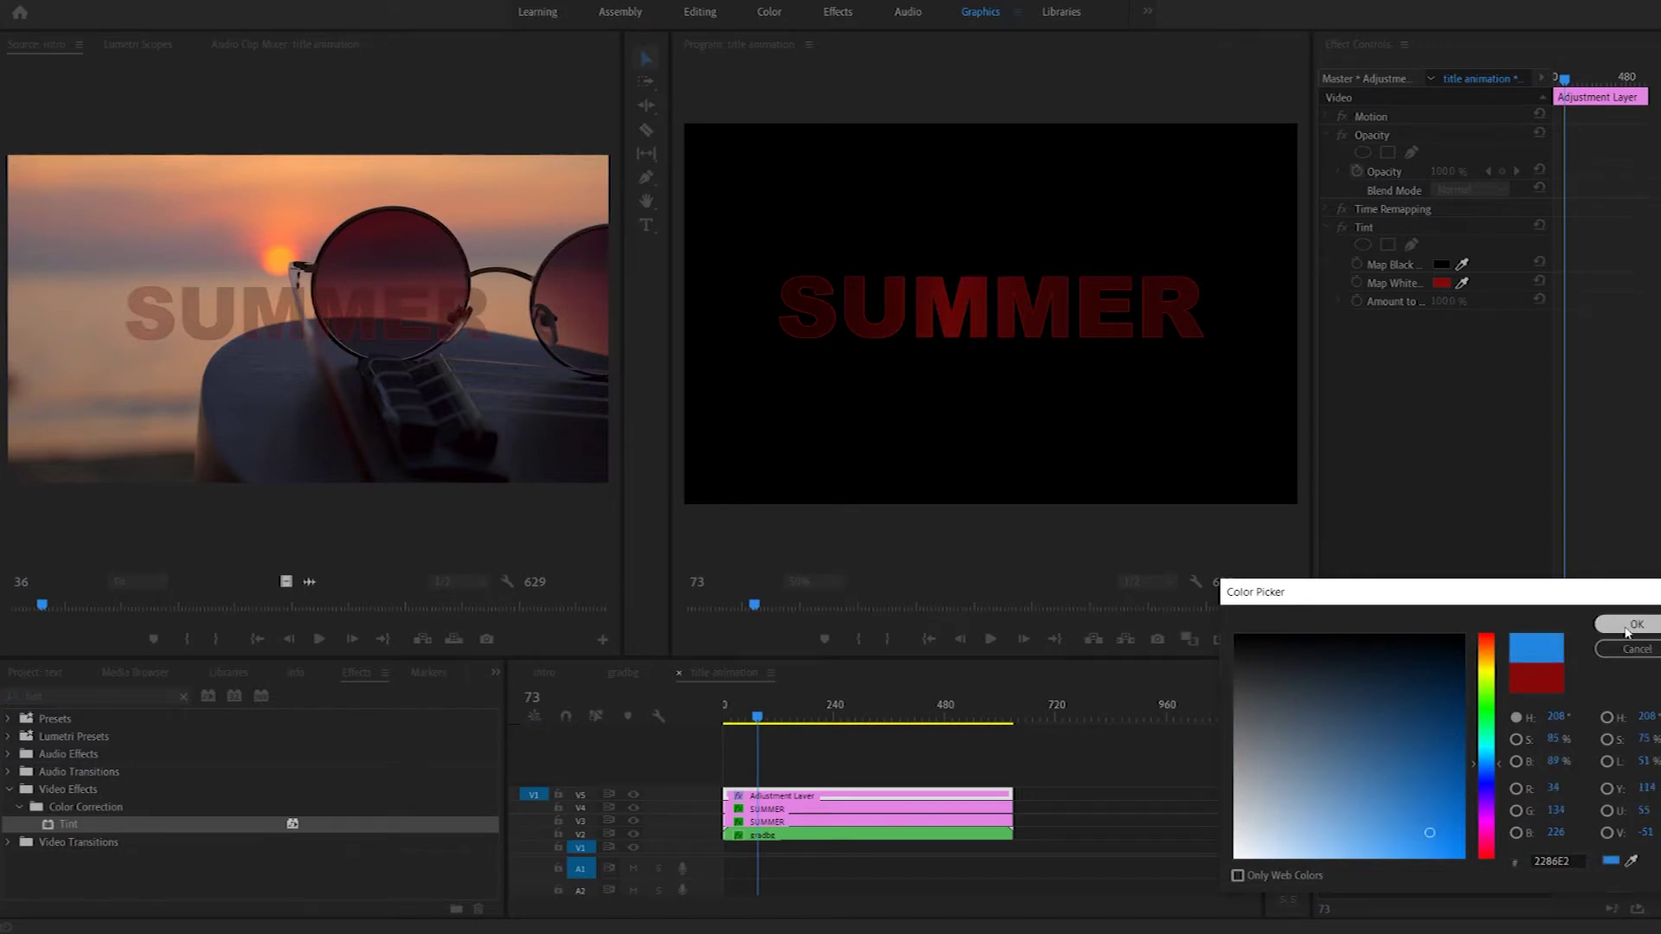
- Preview the blue title in the sequence and play the source footage
click(726, 716)
key(space)
key(space)
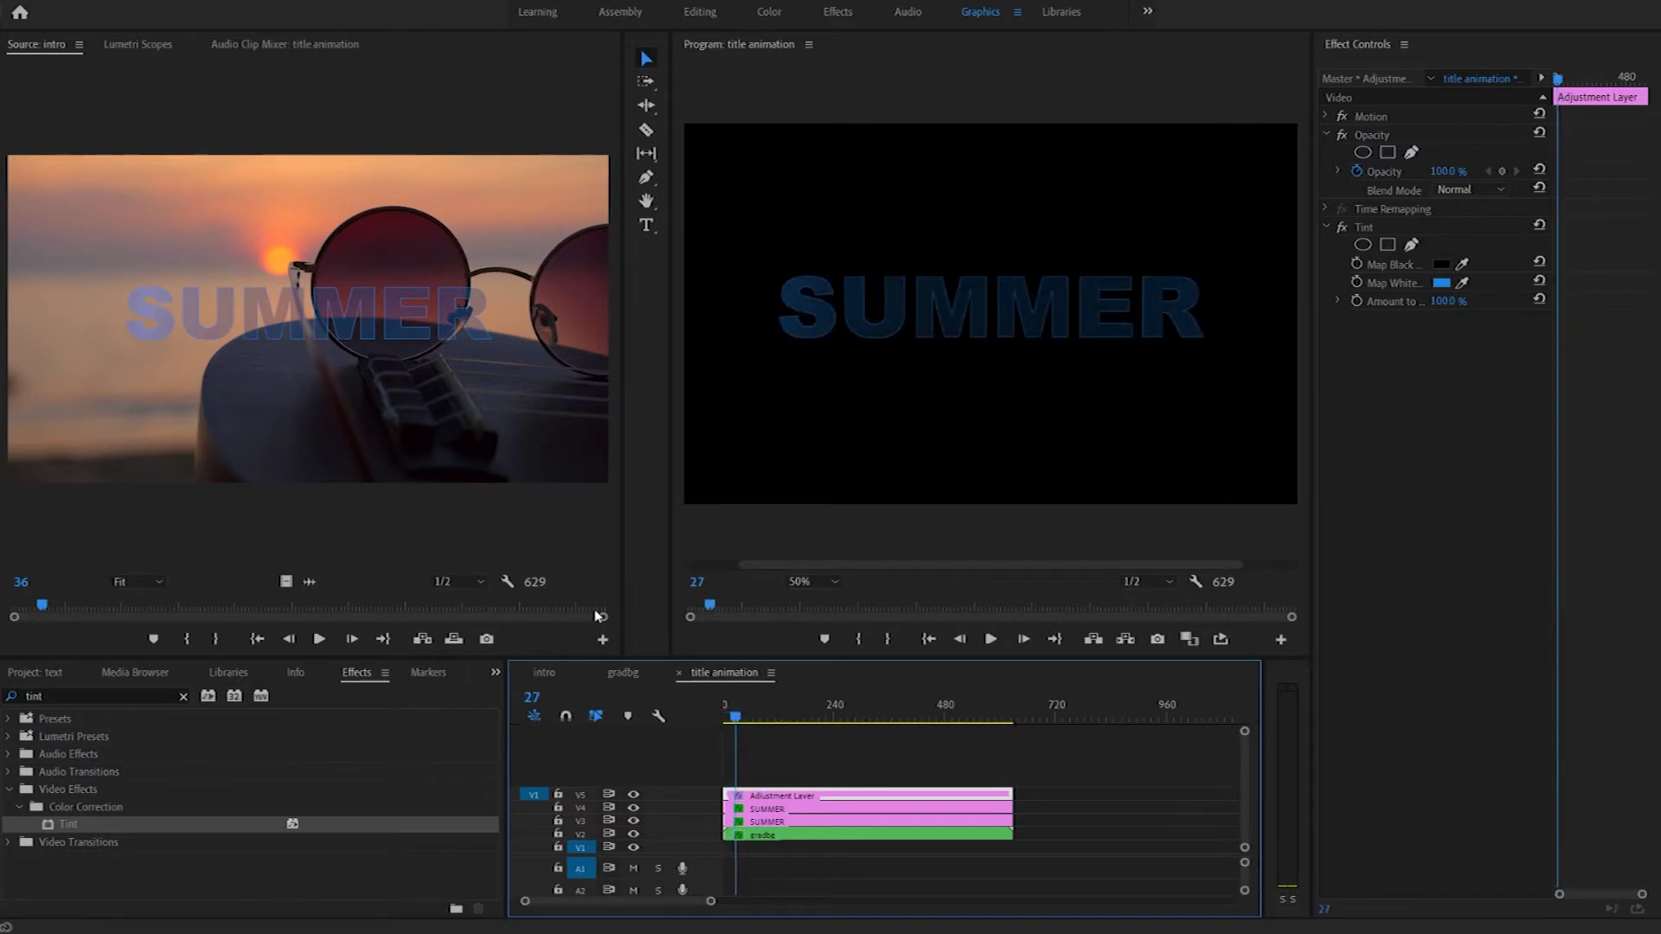
click(206, 585)
click(320, 639)
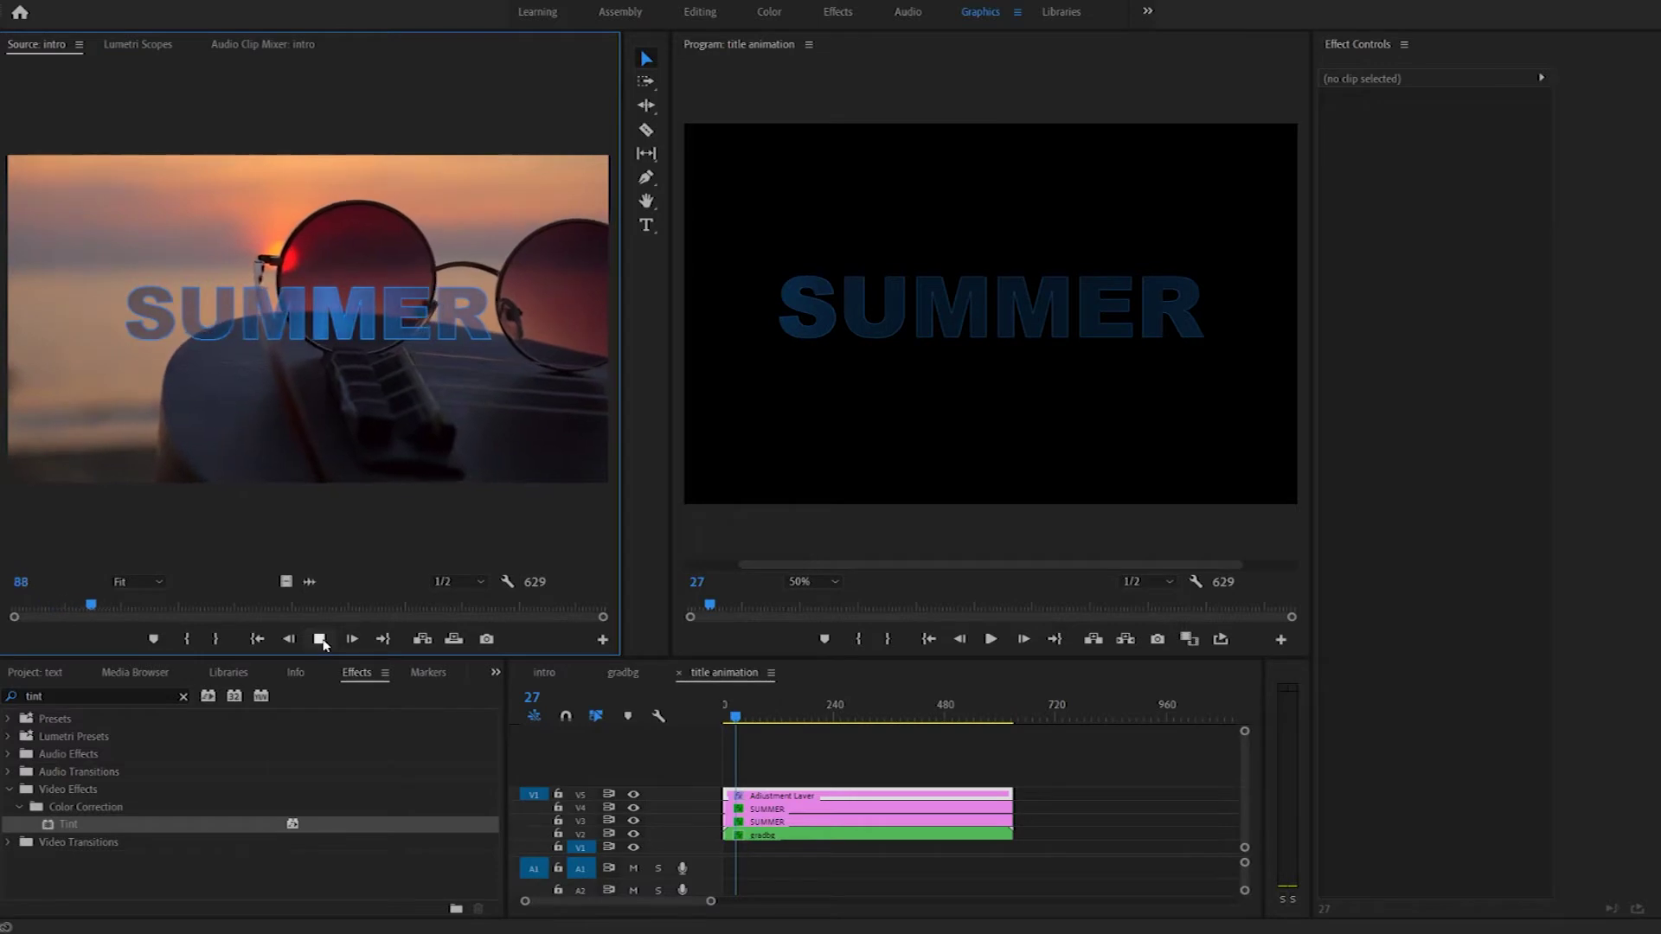
key(space)
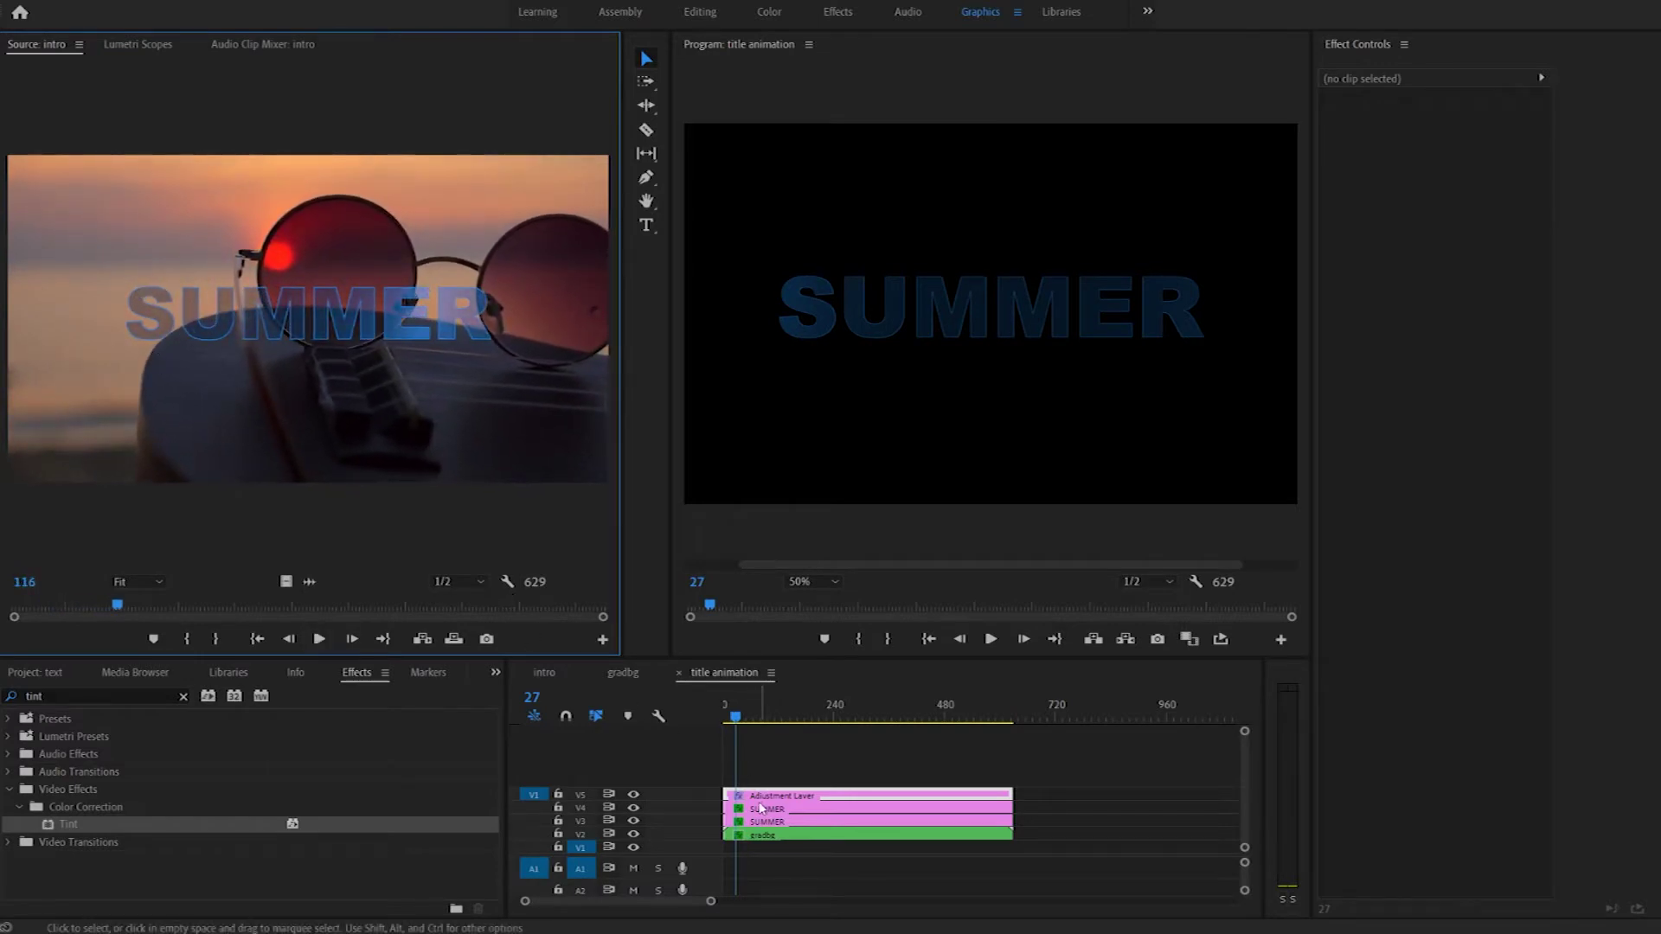
click(766, 808)
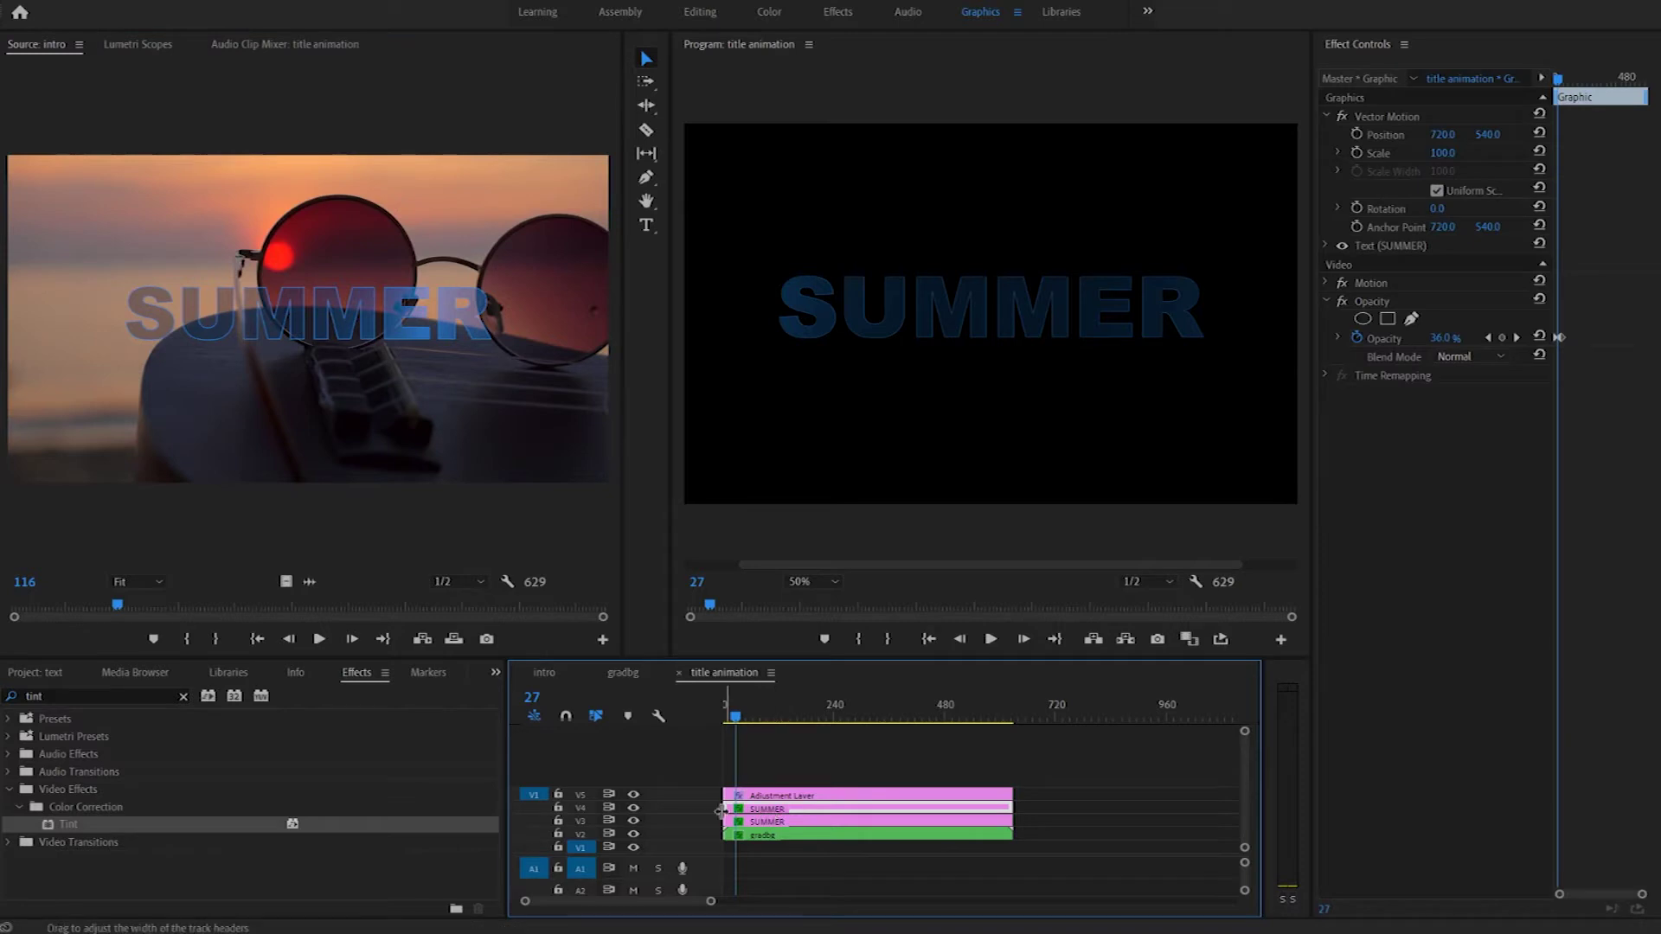
- Move the SUMMER clip above the Adjustment Layer and preview from the start
drag(769, 813, 763, 774)
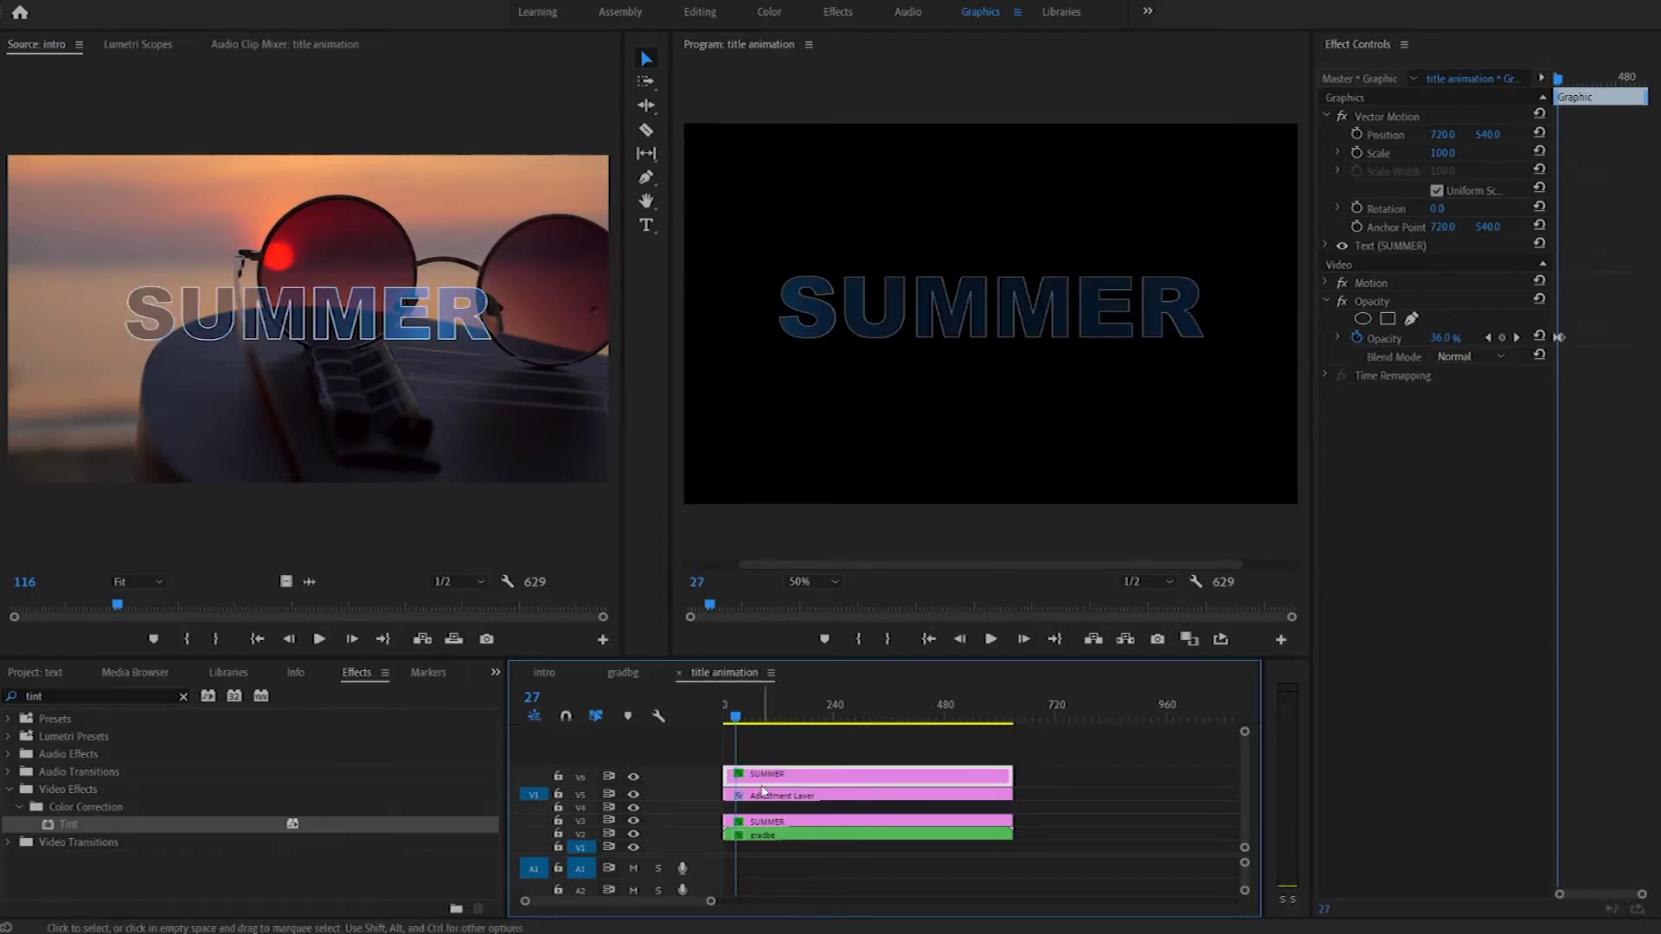
drag(736, 715, 724, 716)
key(space)
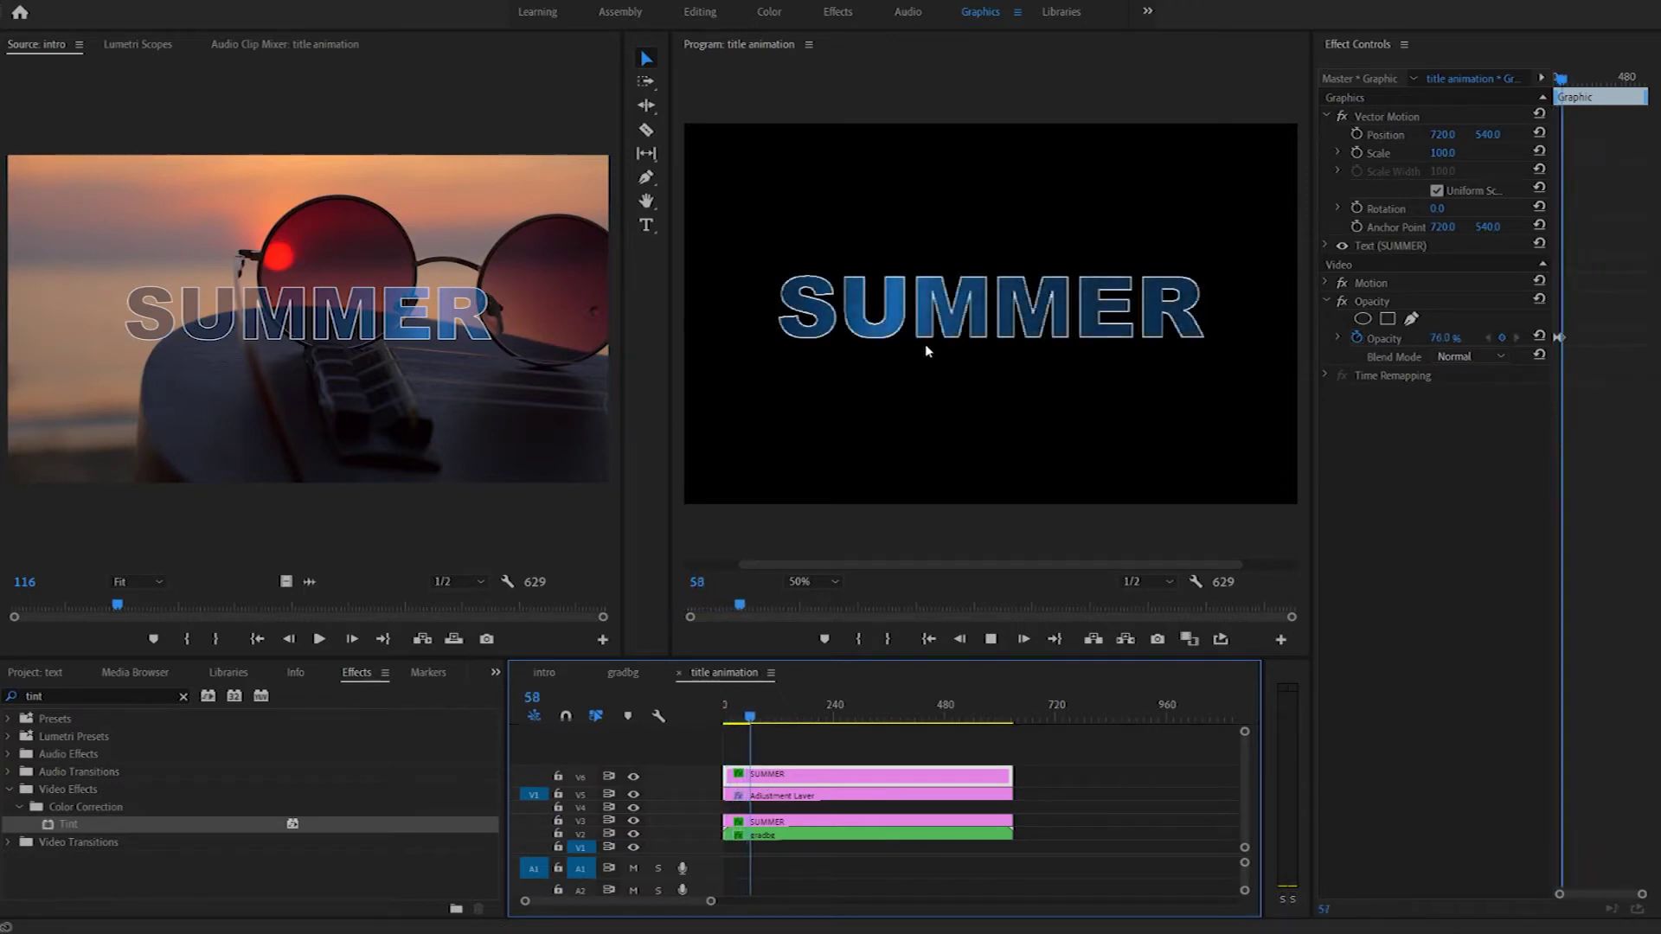
key(space)
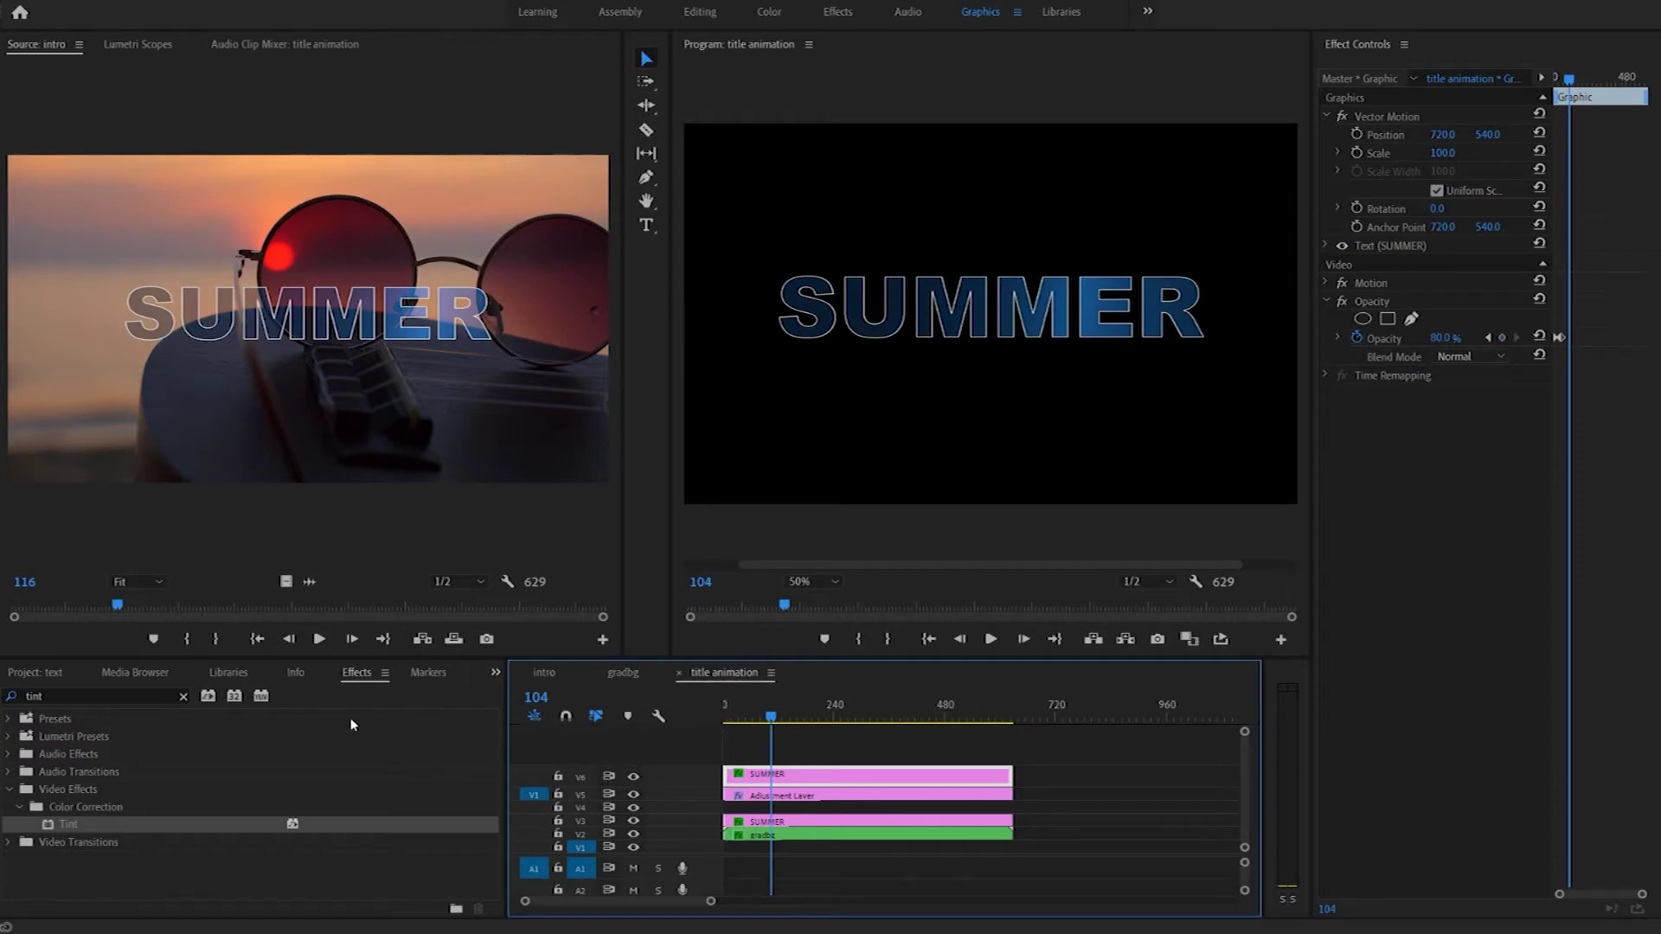
- Replay the source footage from its first frame
click(319, 639)
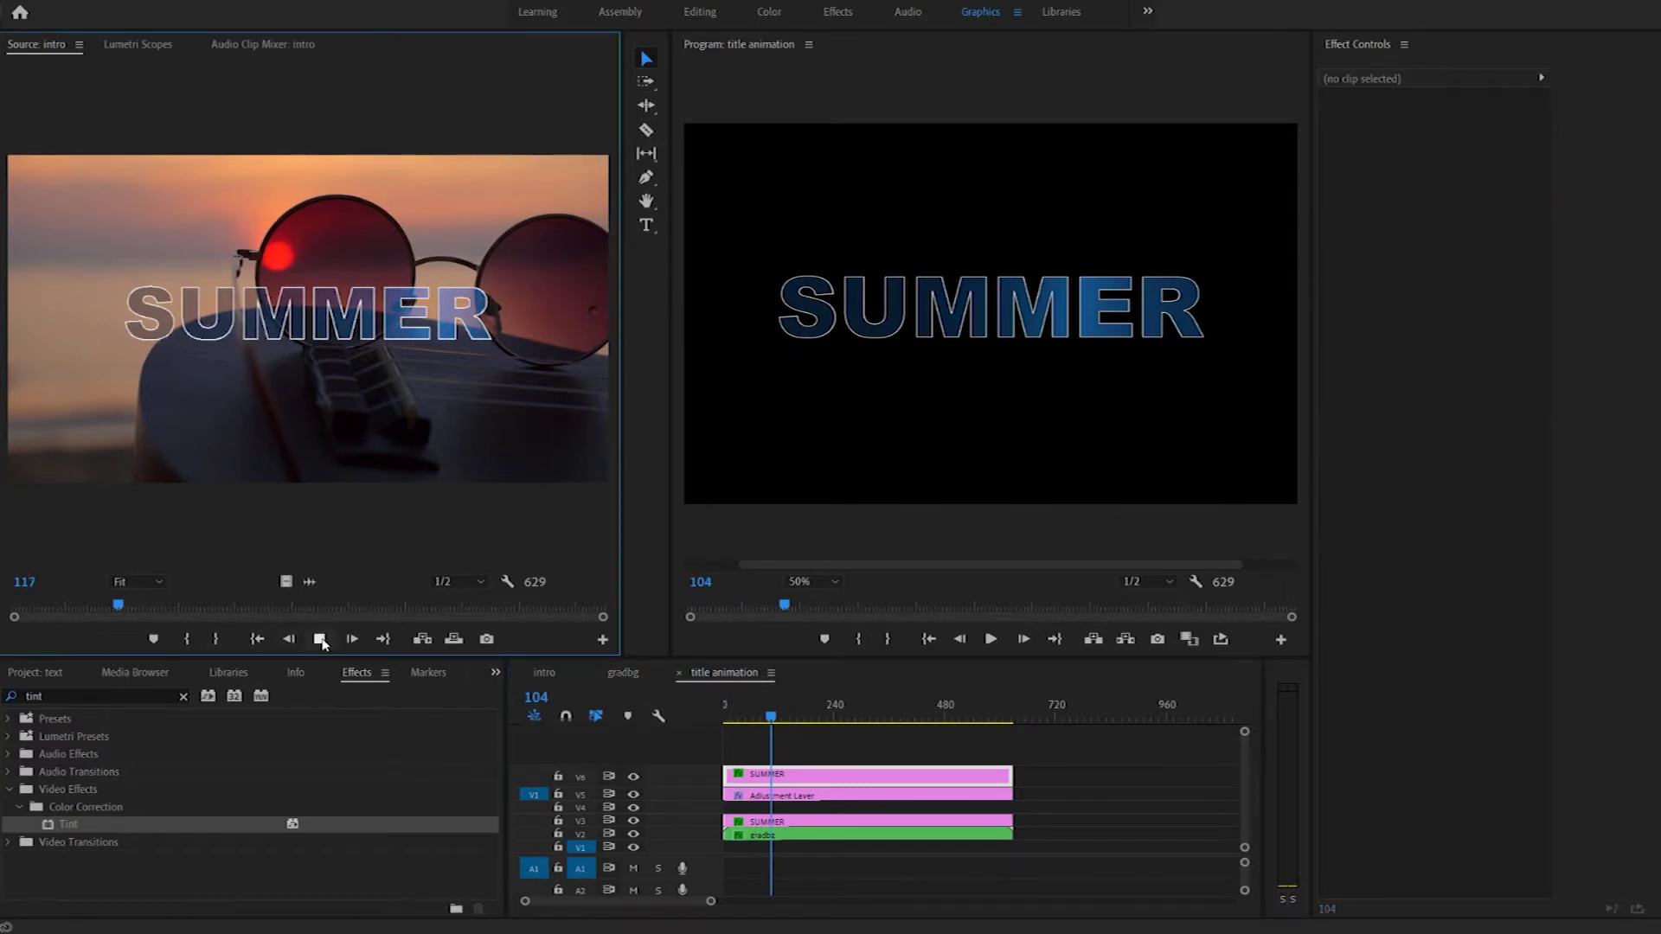
click(319, 638)
drag(168, 610, 11, 606)
click(318, 638)
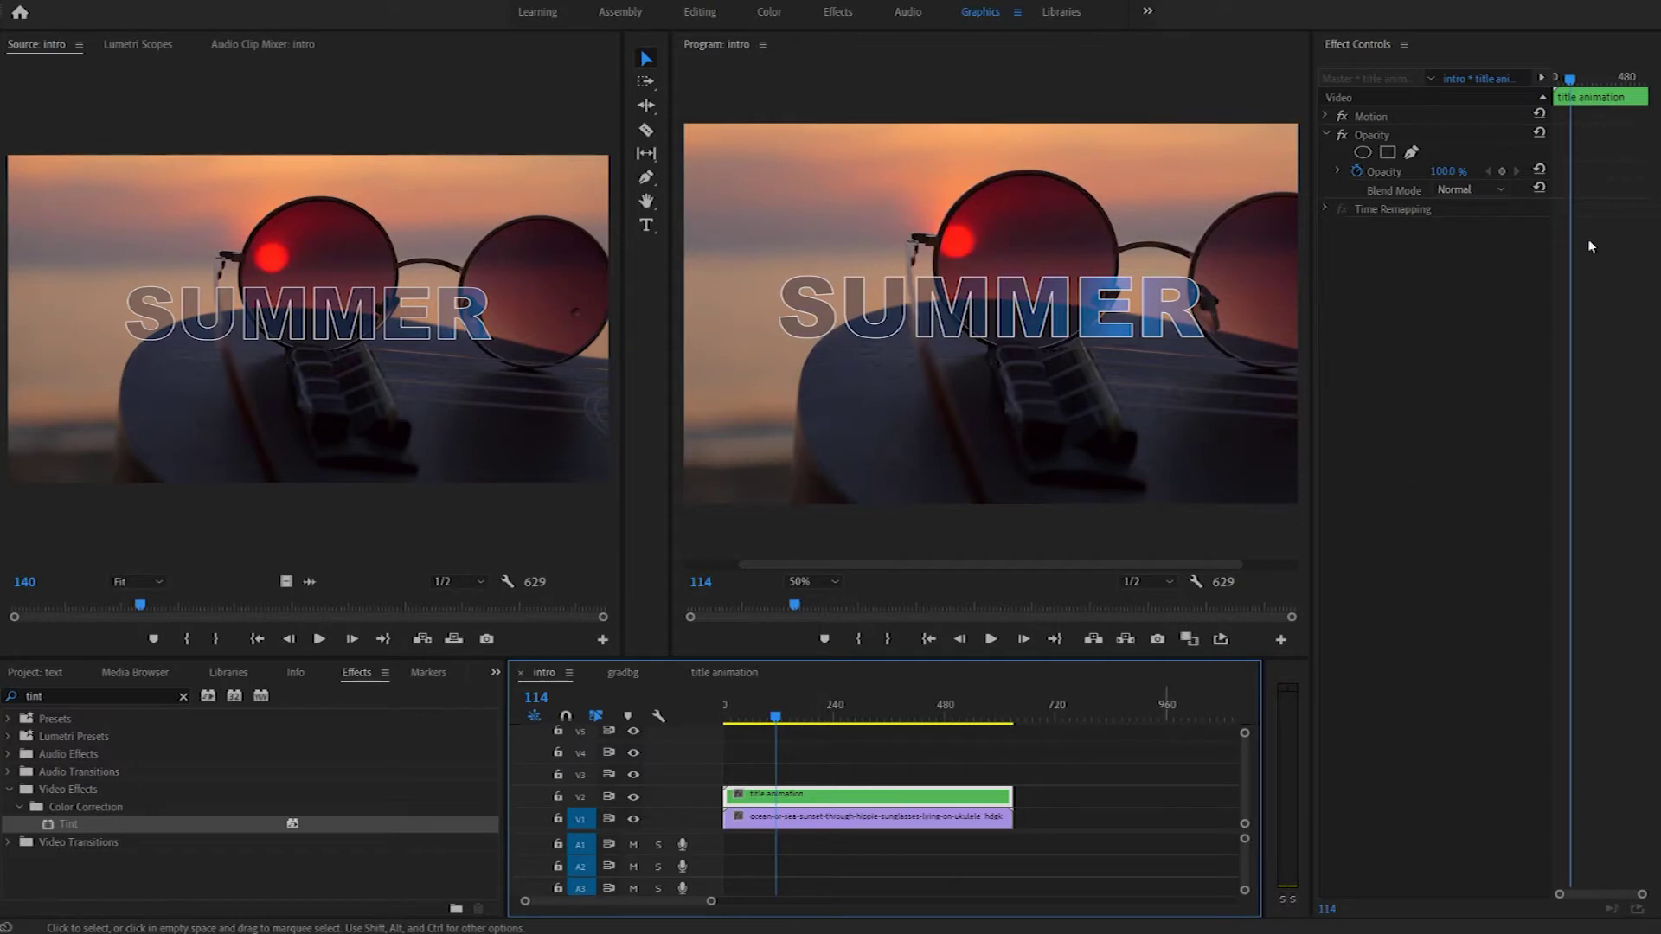
- Lower the title animation clip's Opacity to 26% and preview the intro sequence from the start
click(1441, 173)
drag(1441, 173, 1432, 173)
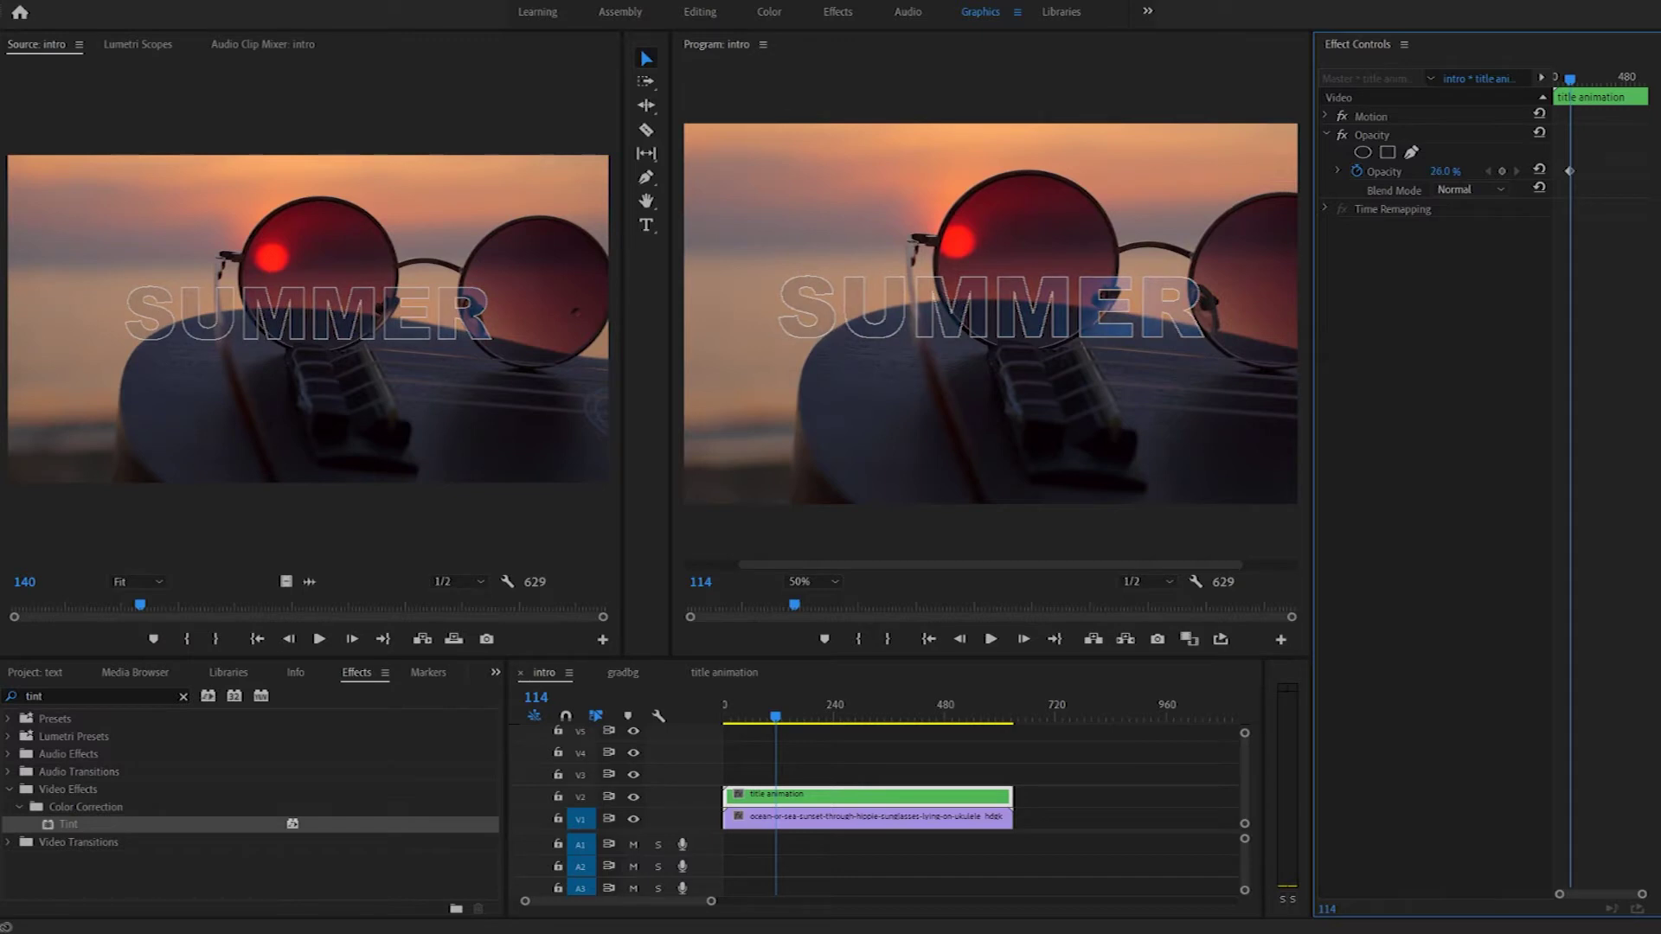
click(671, 705)
key(Home)
key(space)
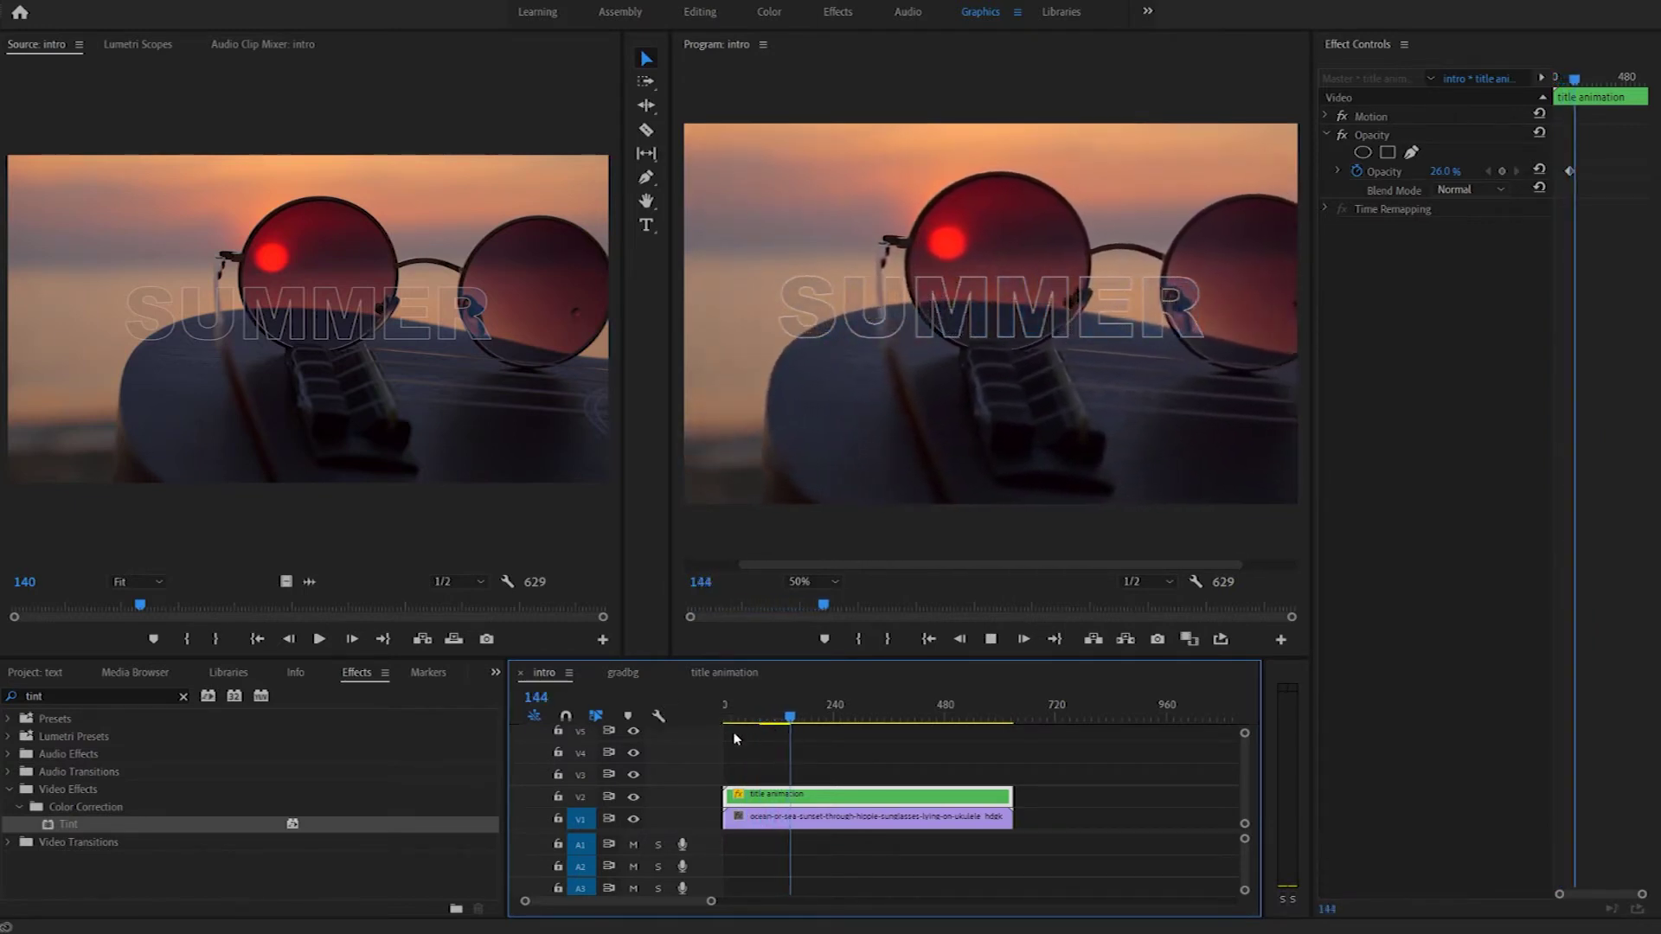
key(space)
key(Home)
key(space)
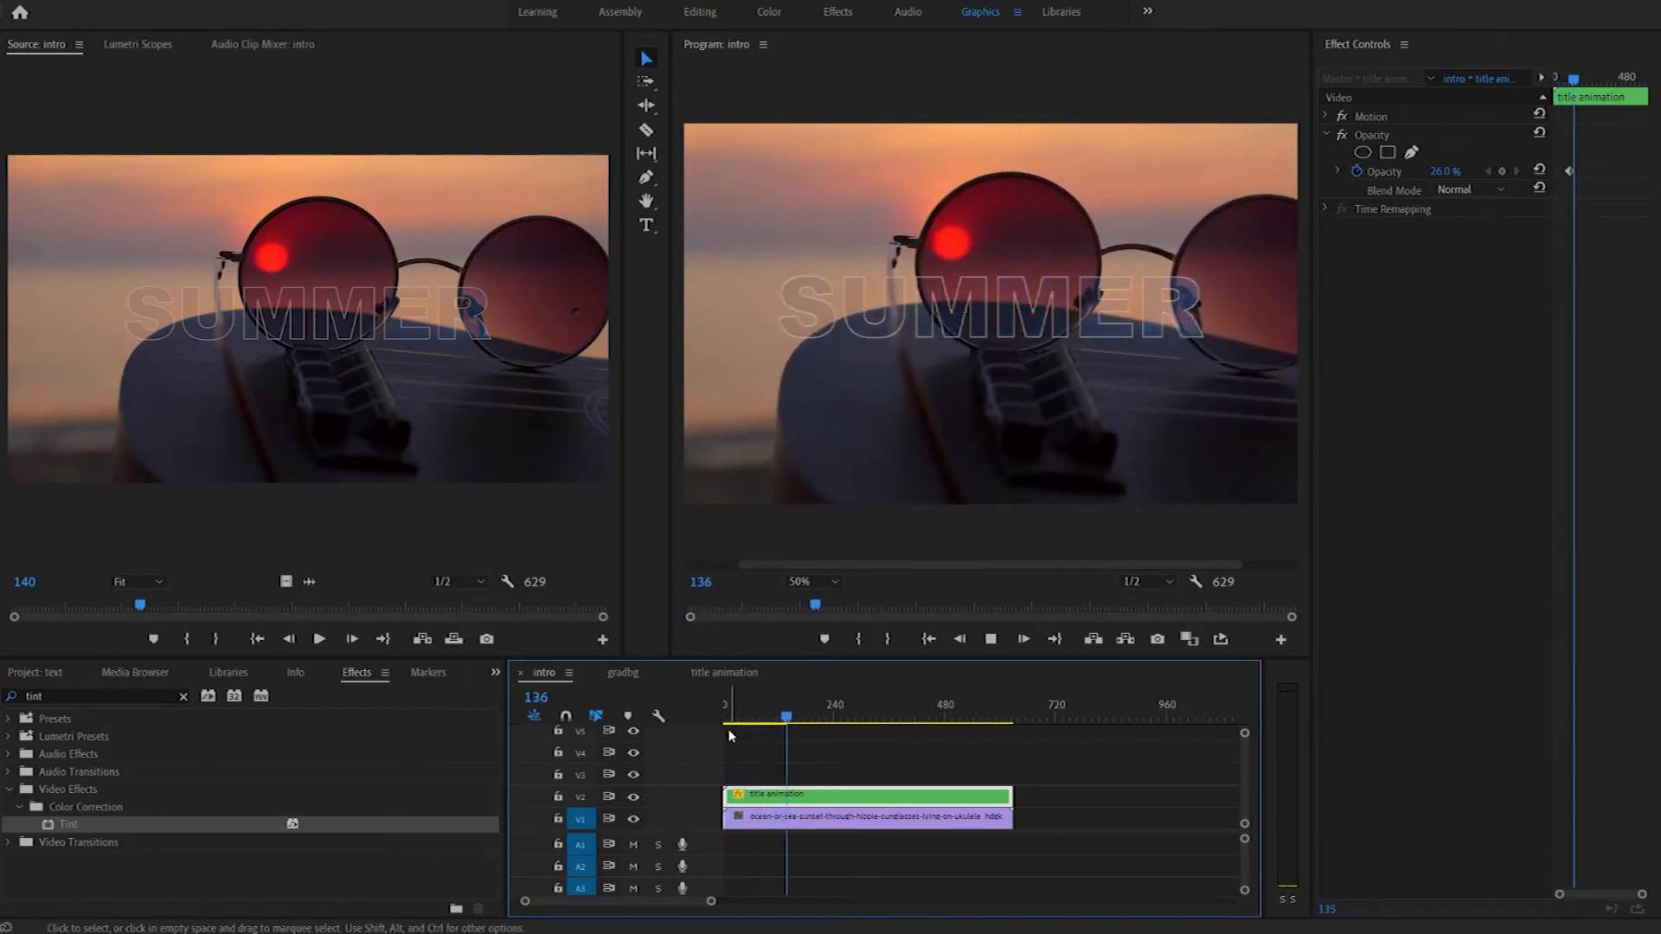
key(space)
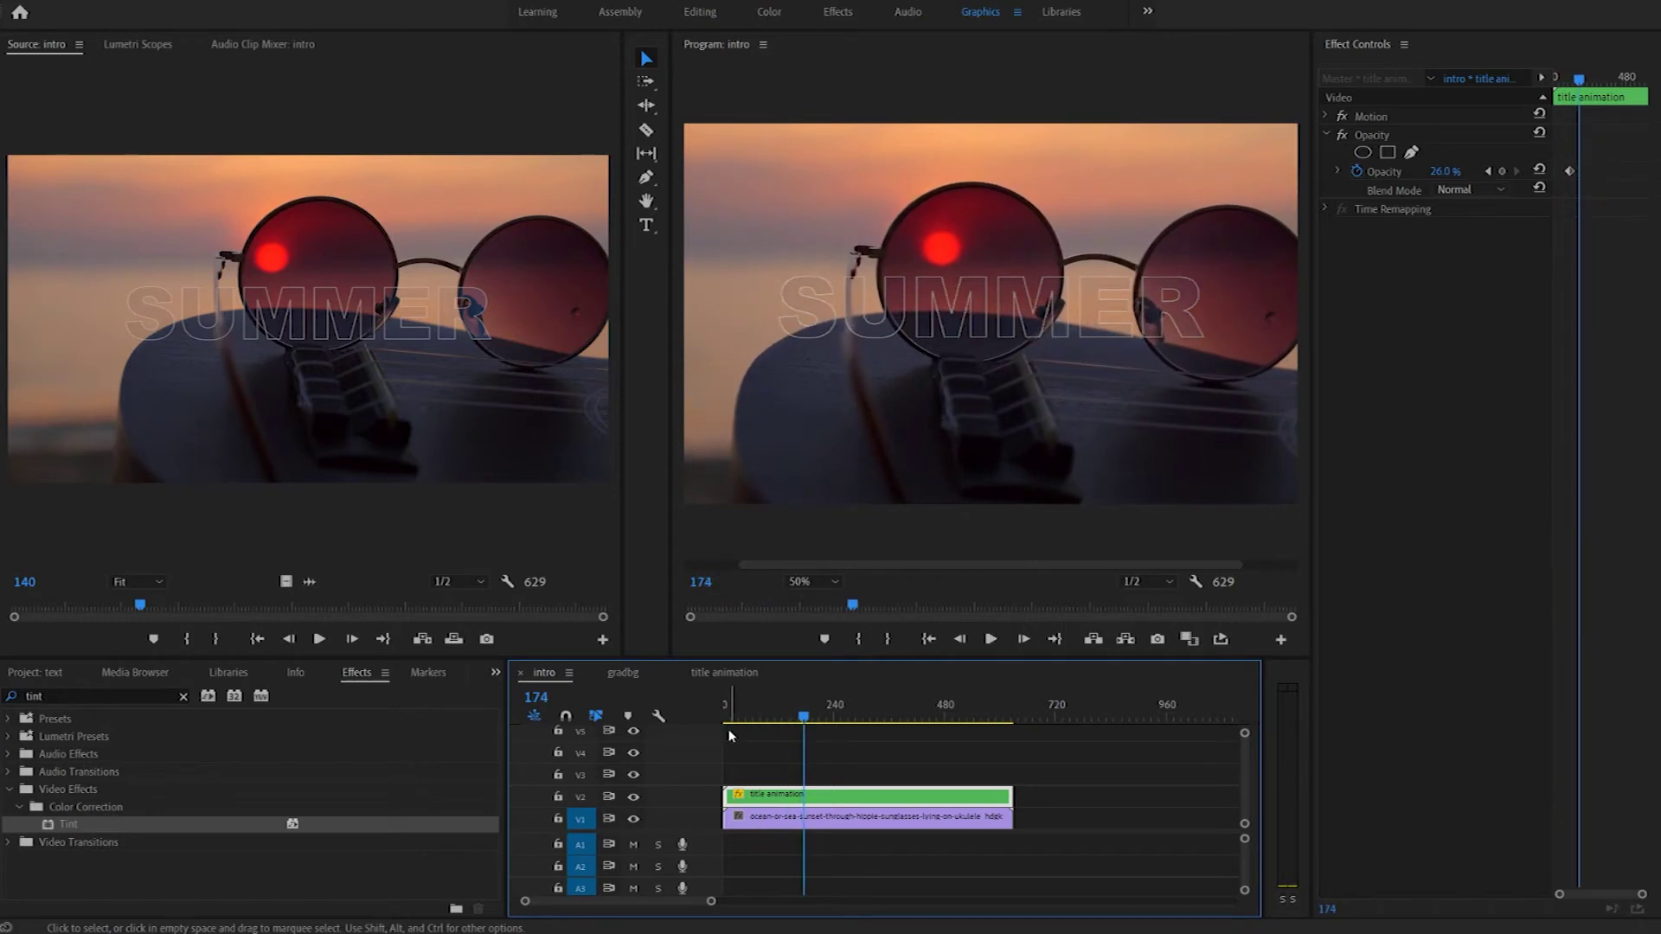
drag(798, 725, 859, 728)
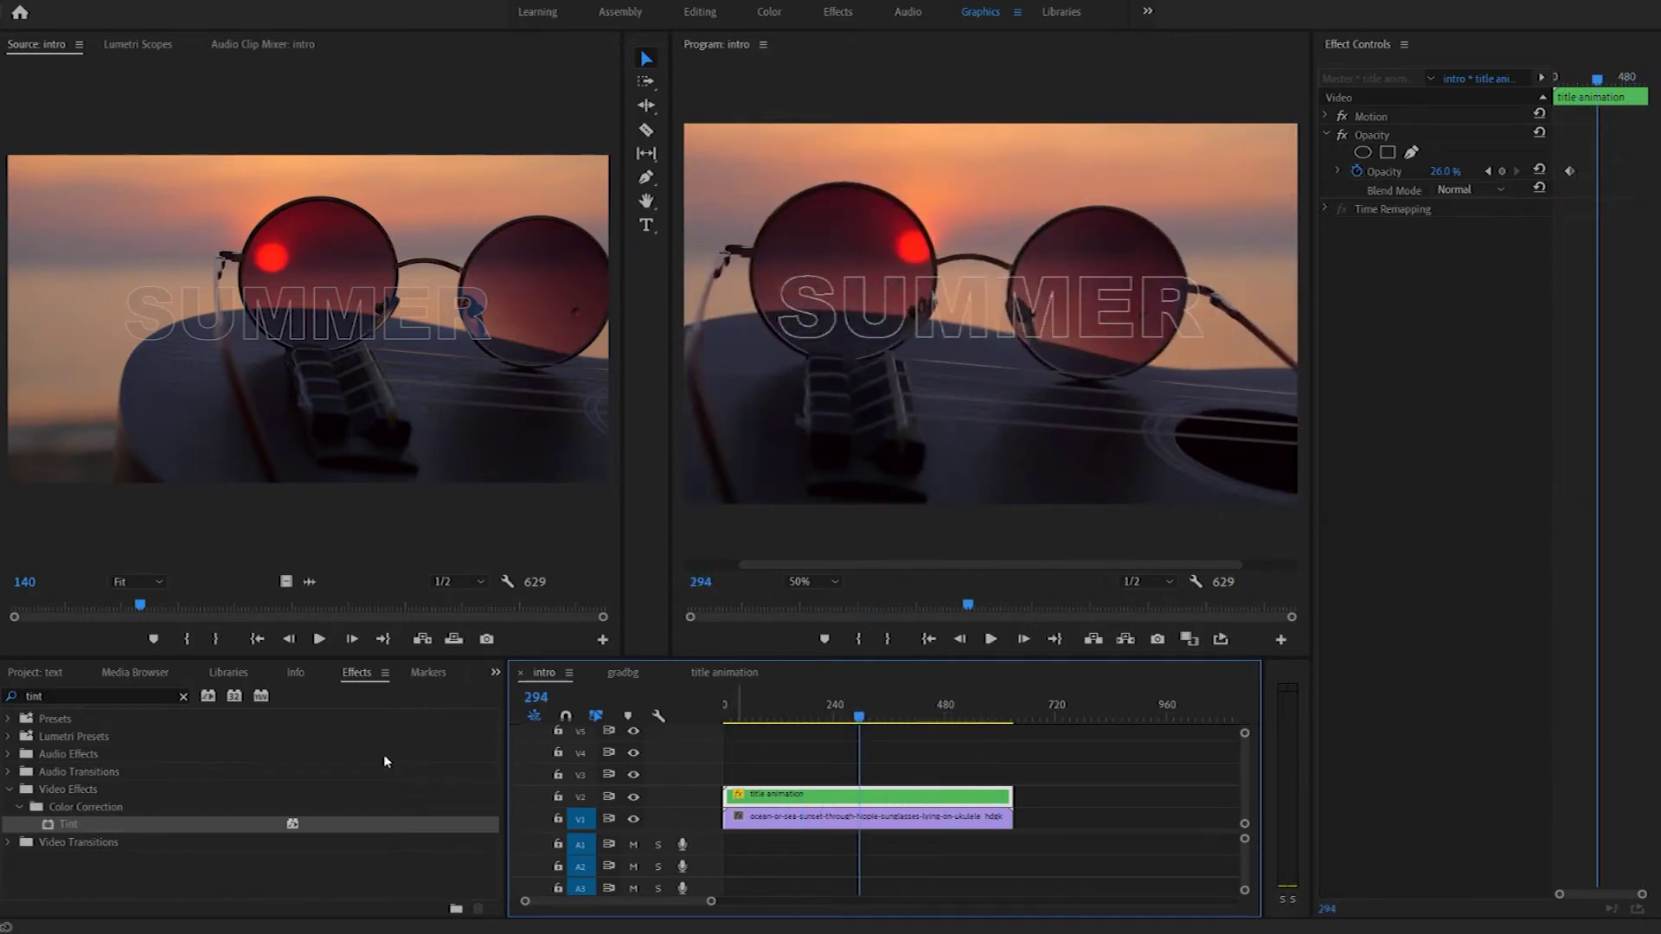
click(57, 699)
- Apply Fast Blur to the title animation clip and set a Blurriness keyframe at 0
text(fast)
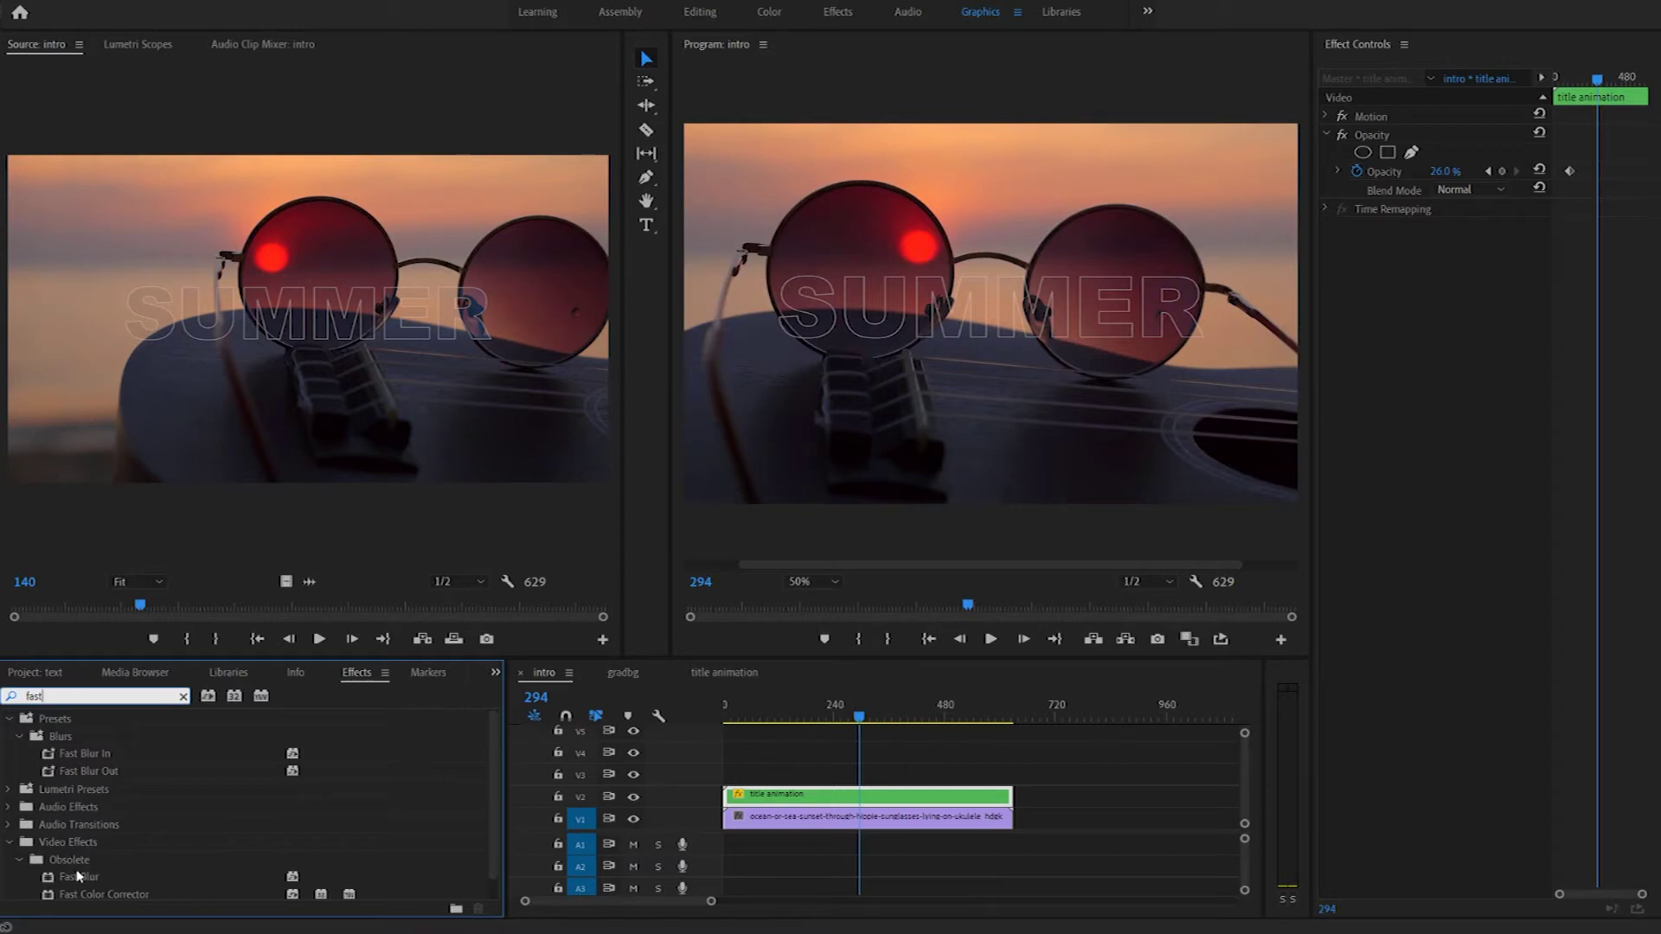
drag(69, 879, 829, 799)
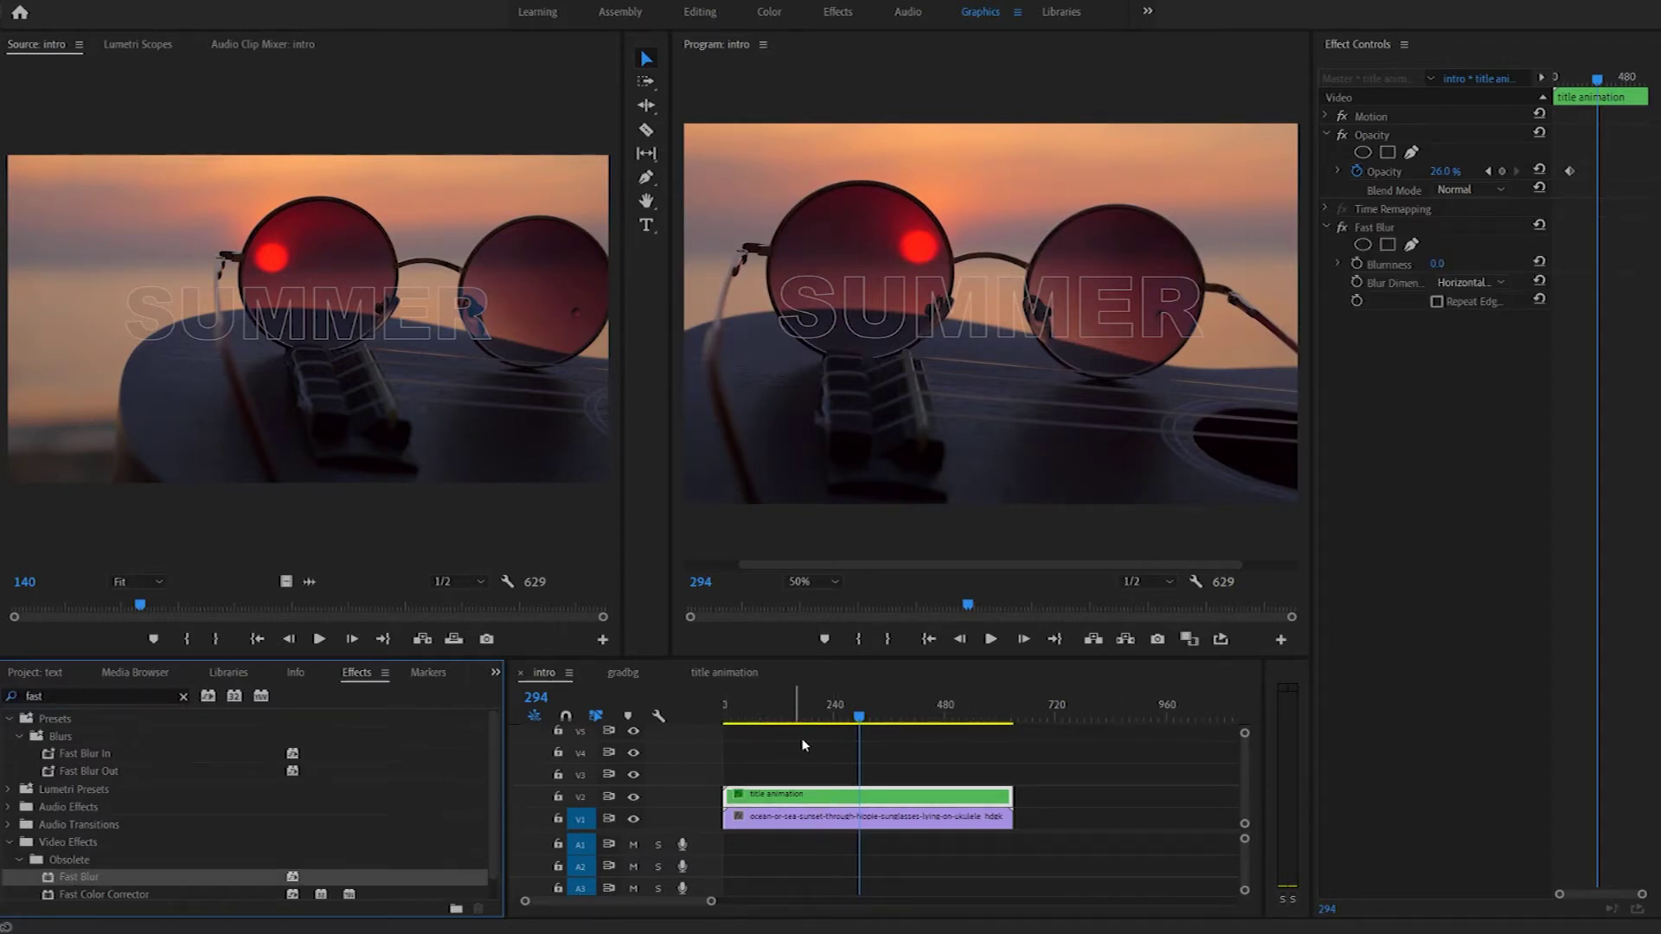
drag(861, 714, 982, 723)
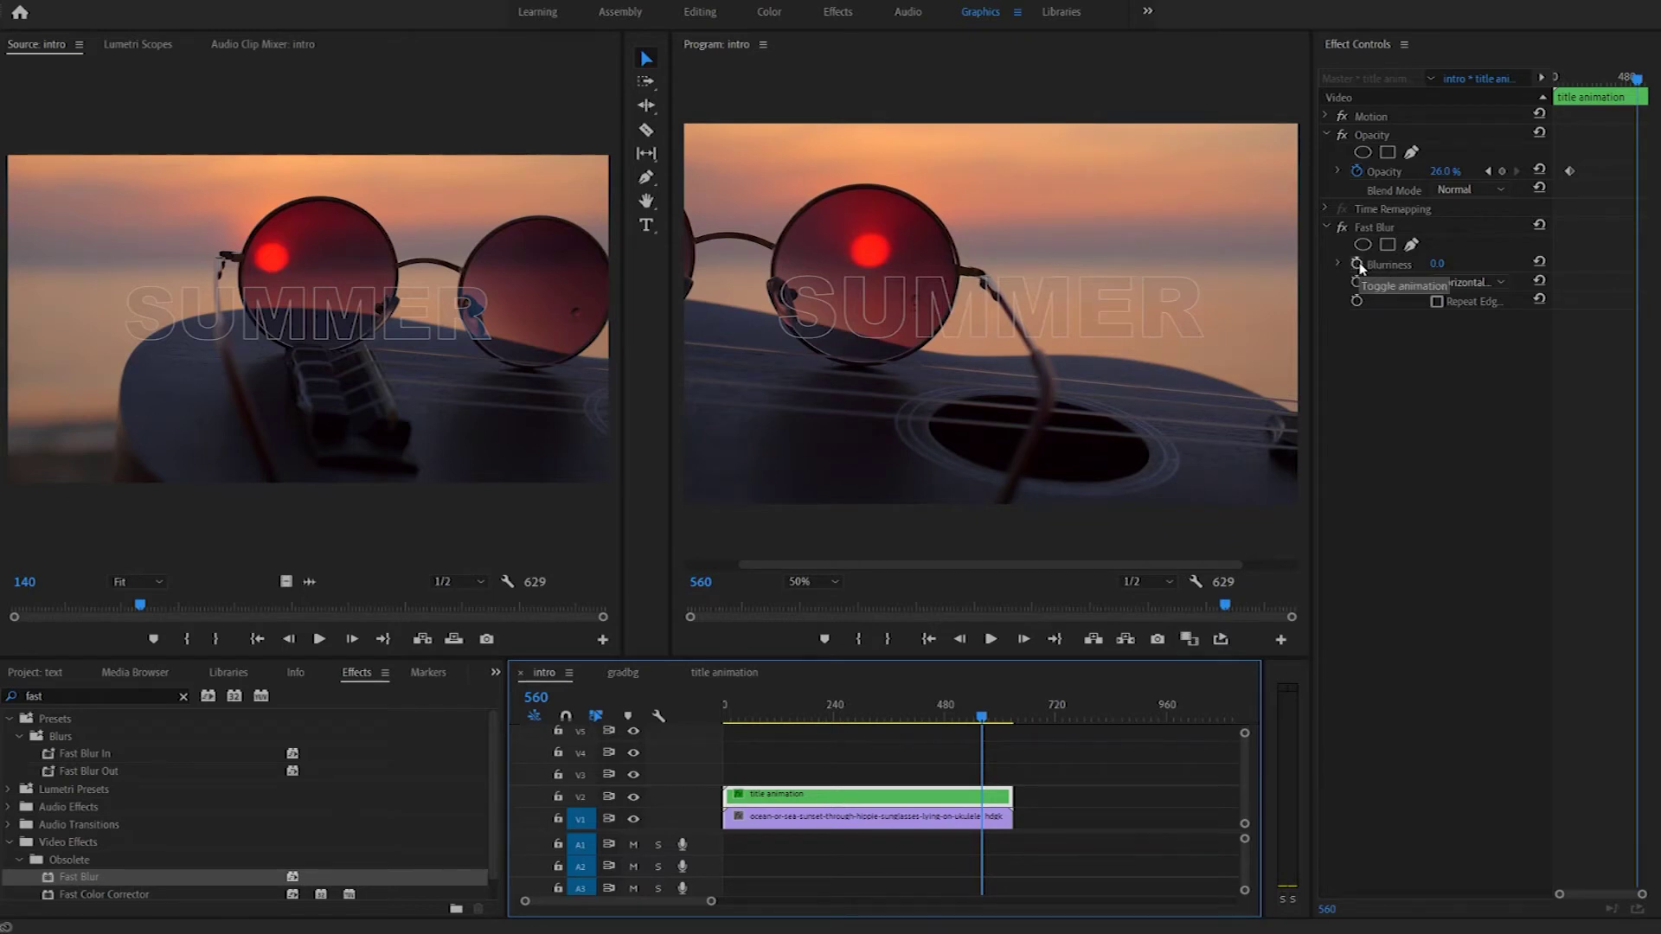
click(1357, 264)
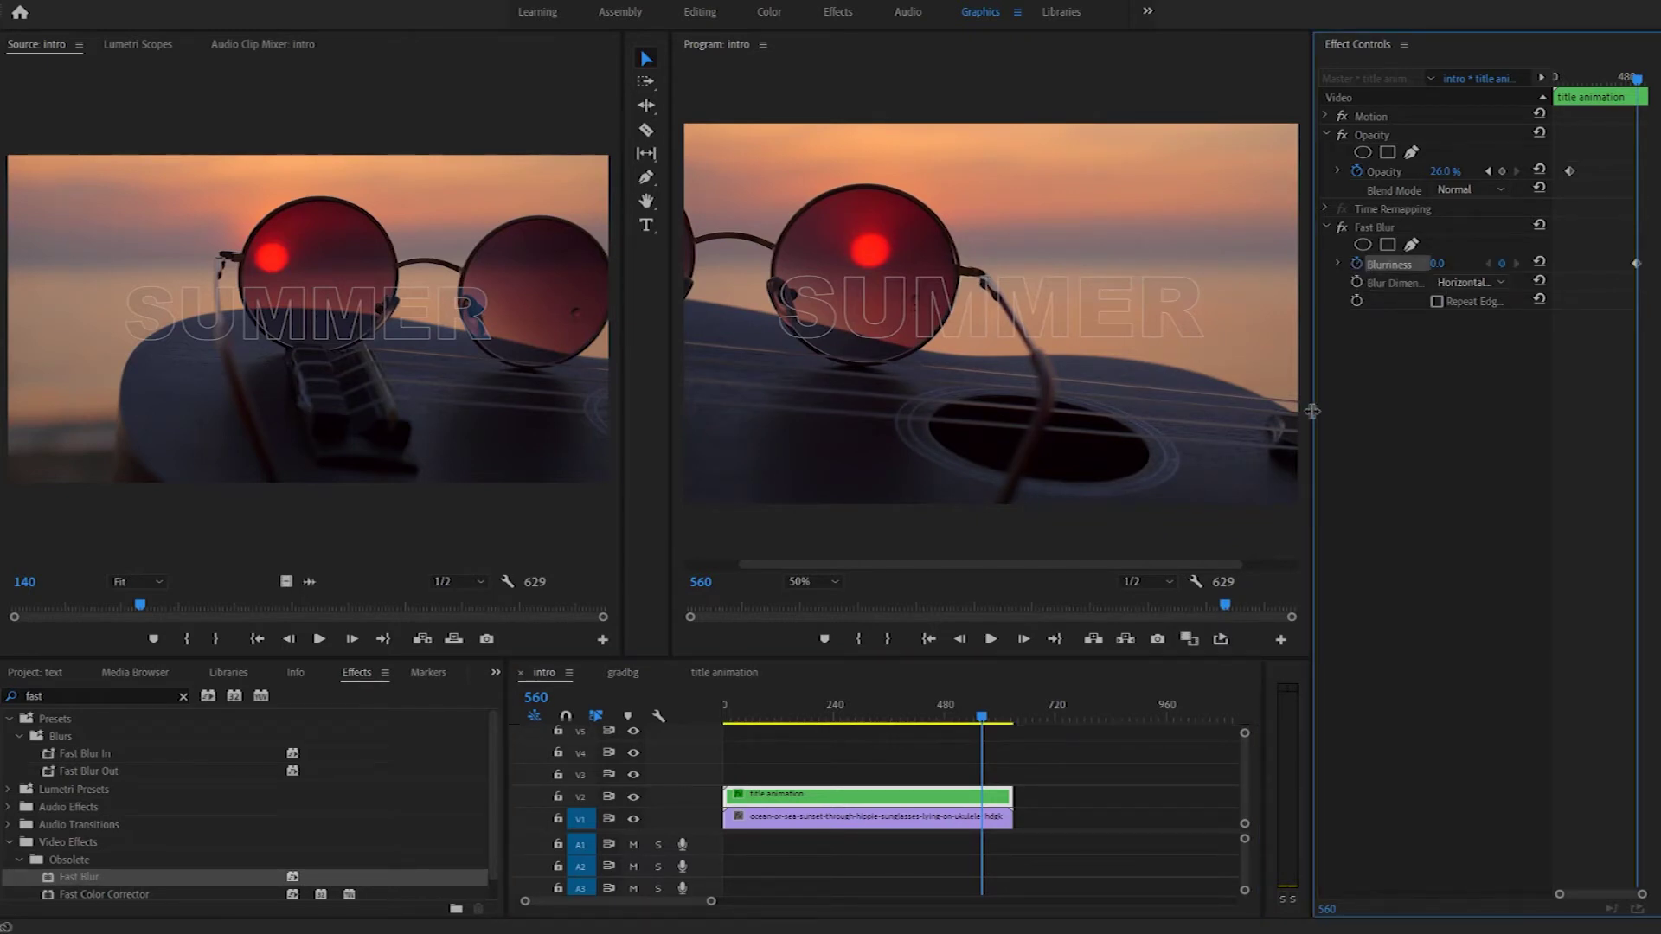
- At frame 620 raise Blurriness for the end keyframe, then preview from frame 441
click(534, 700)
click(536, 697)
text(620)
key(Return)
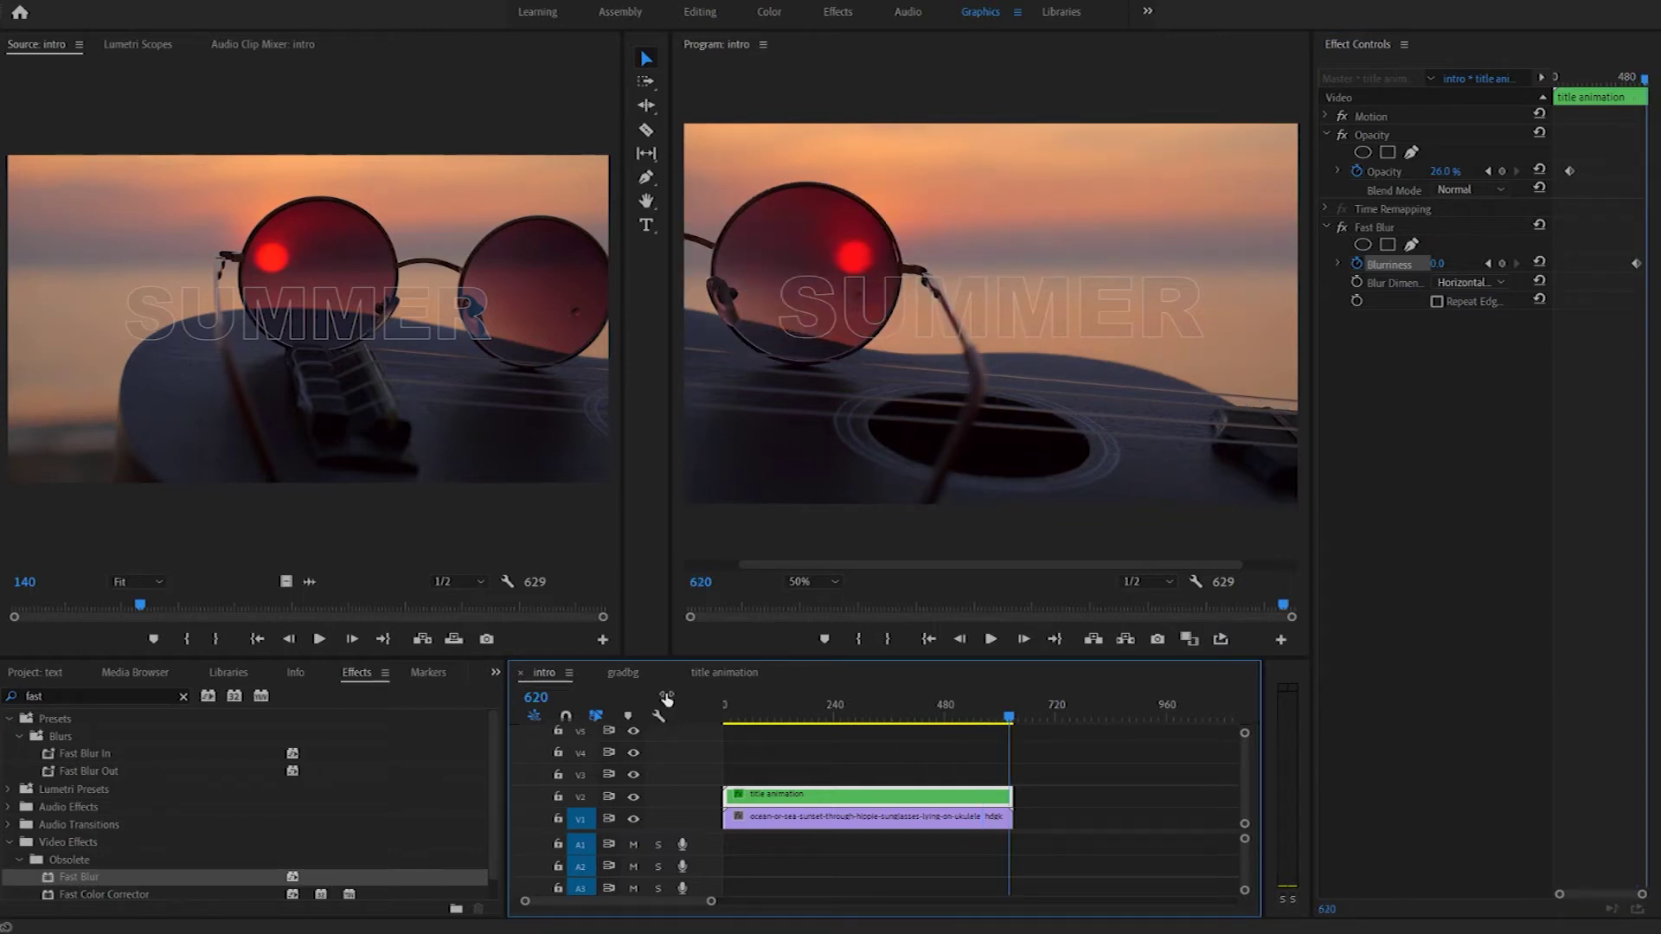
click(1436, 264)
text(37)
key(Return)
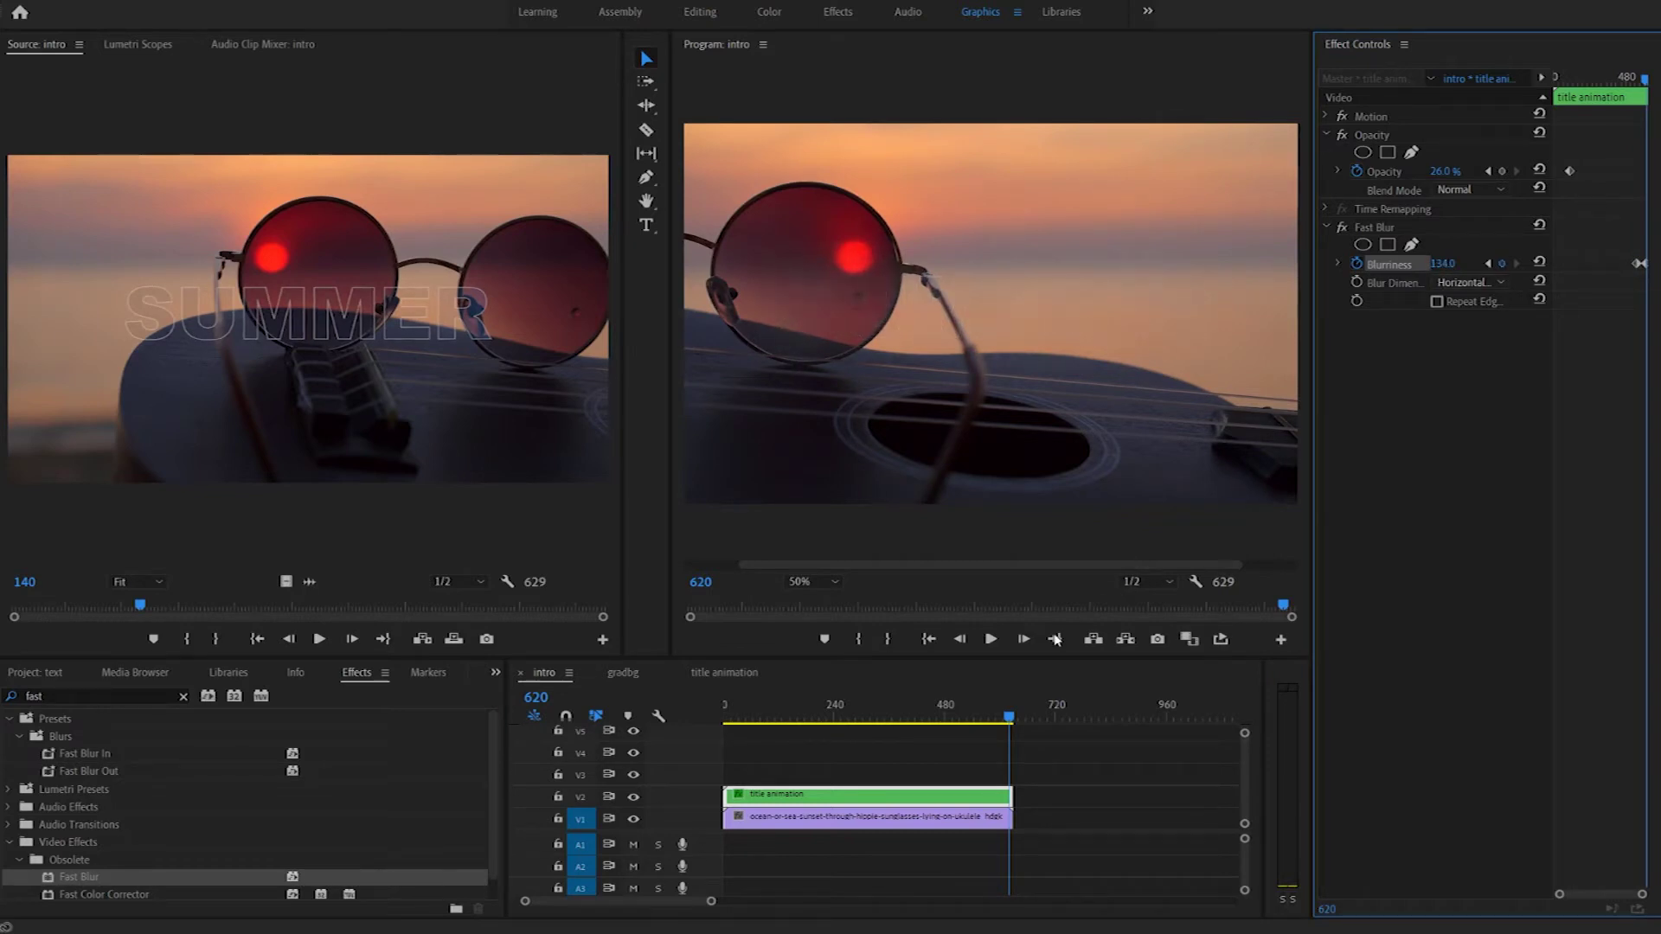
click(1008, 717)
drag(1007, 718, 927, 720)
key(space)
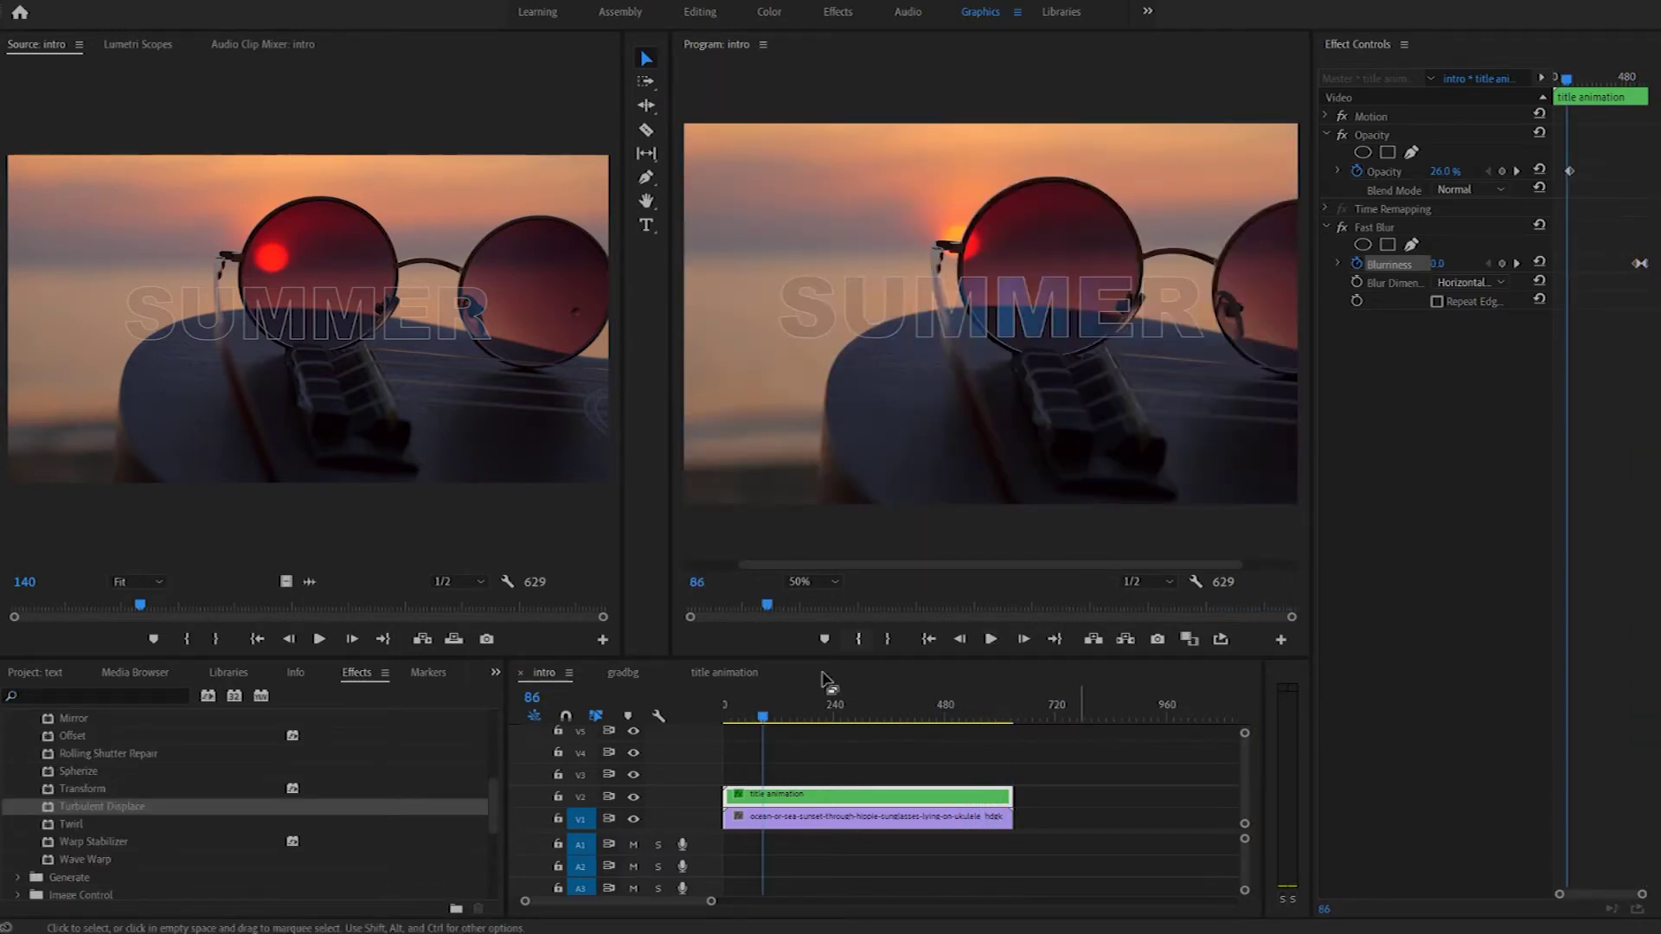
- Apply Turbulent Displace to the title animation clip and play it from the start
drag(115, 807, 813, 801)
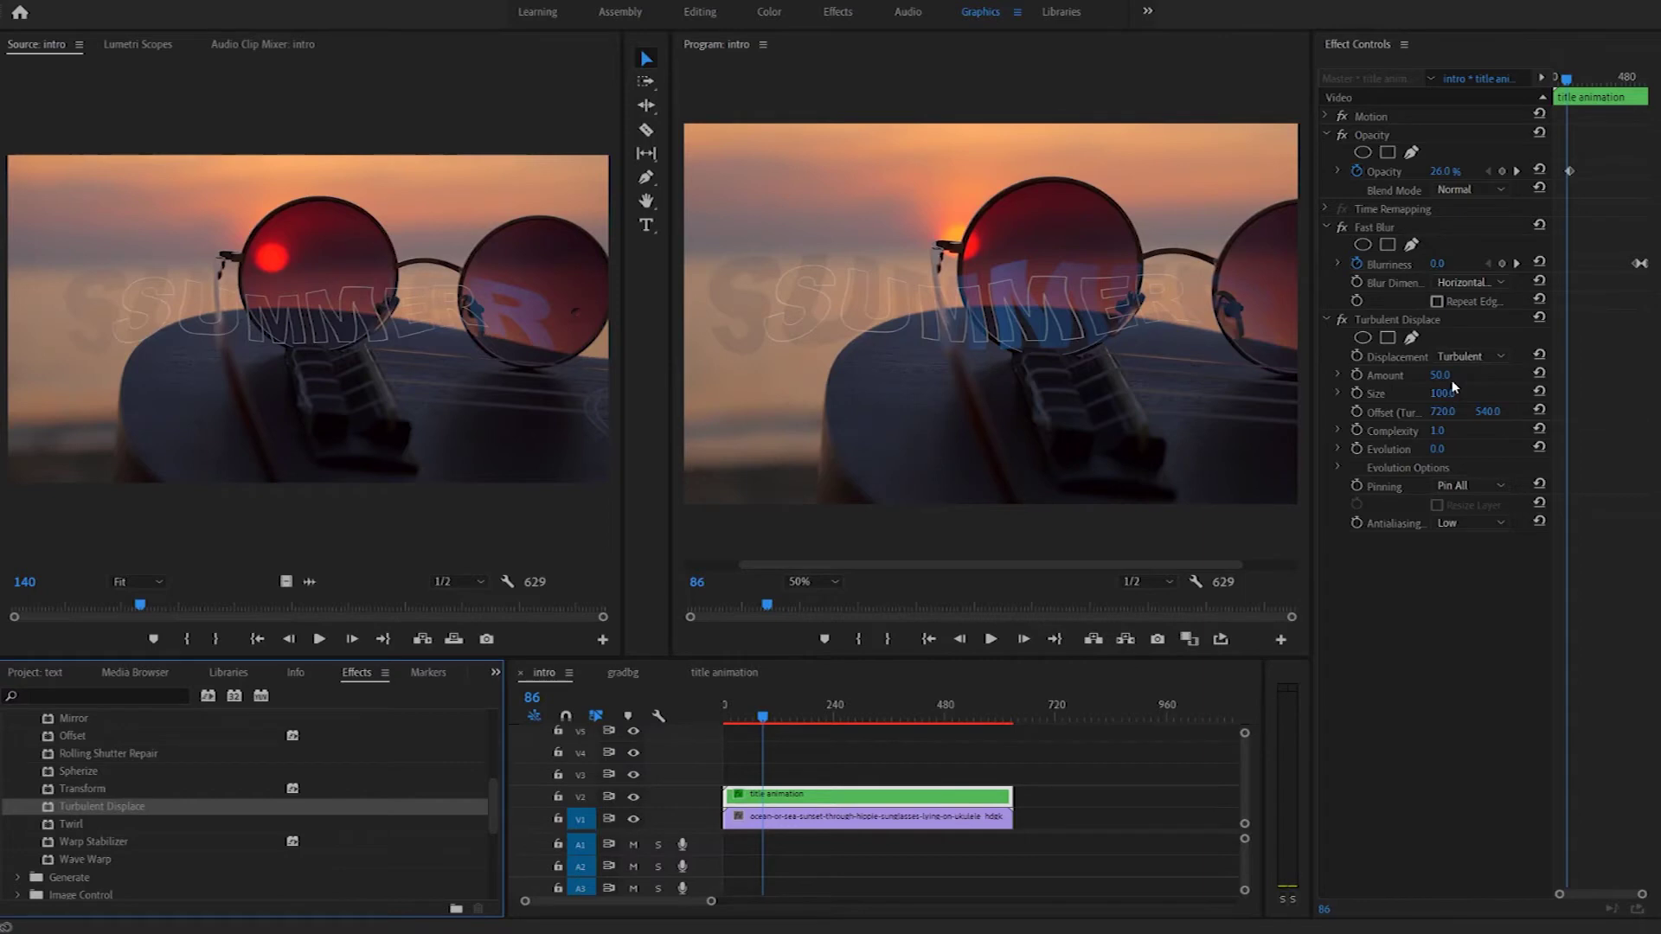
click(988, 760)
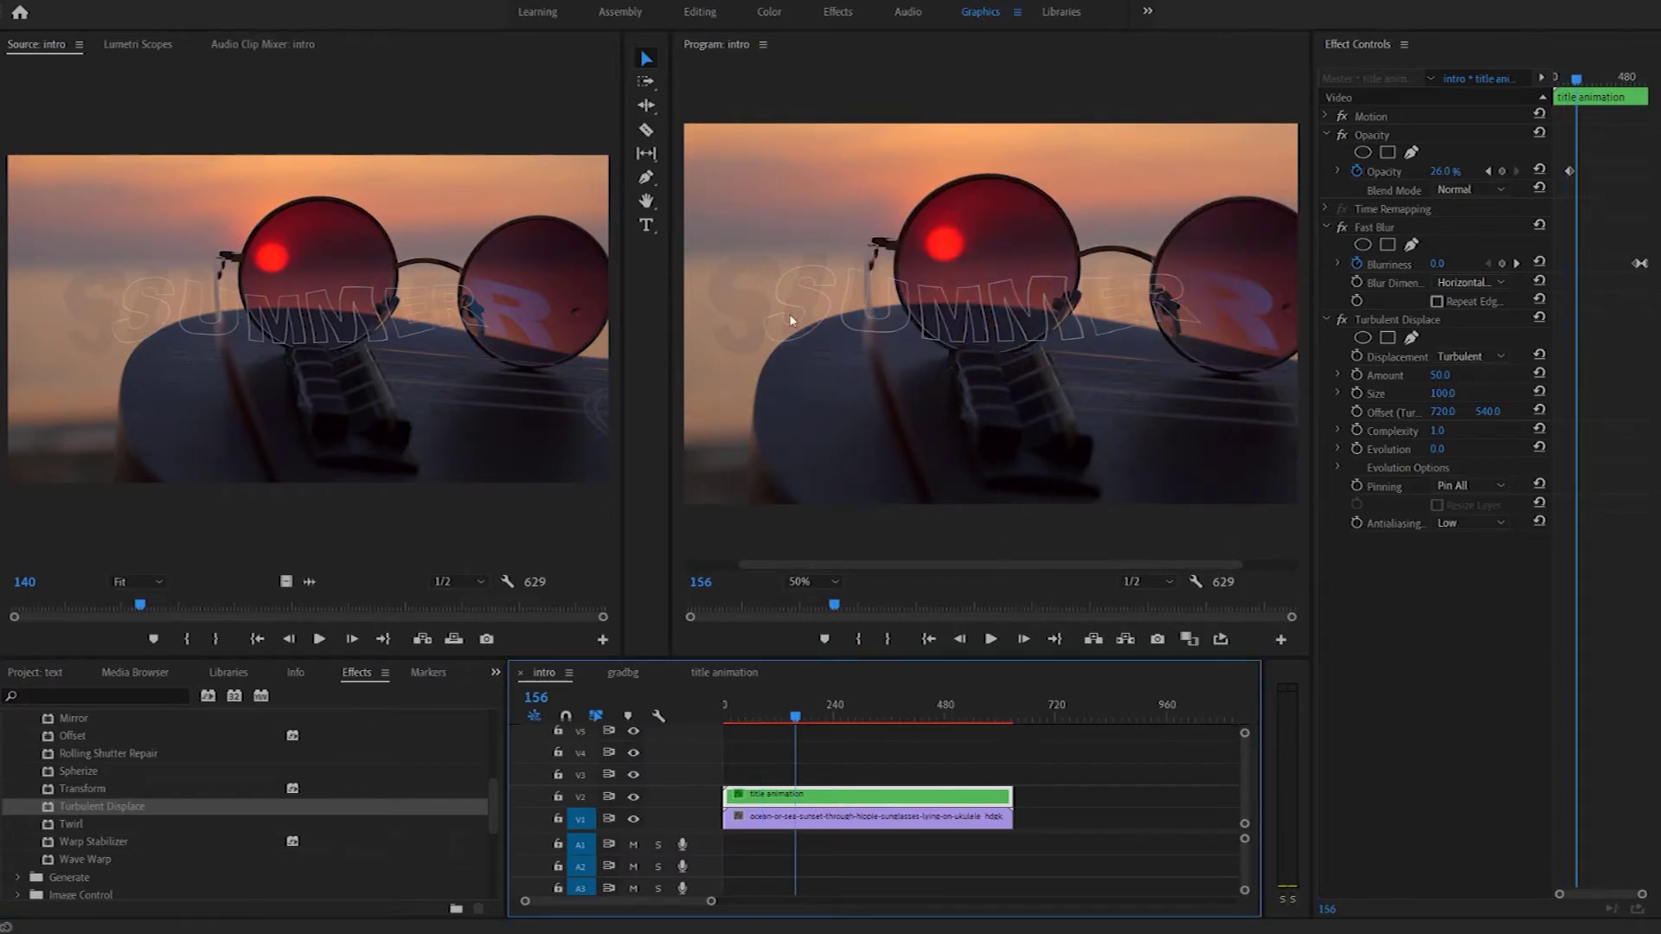
drag(797, 715, 708, 713)
key(space)
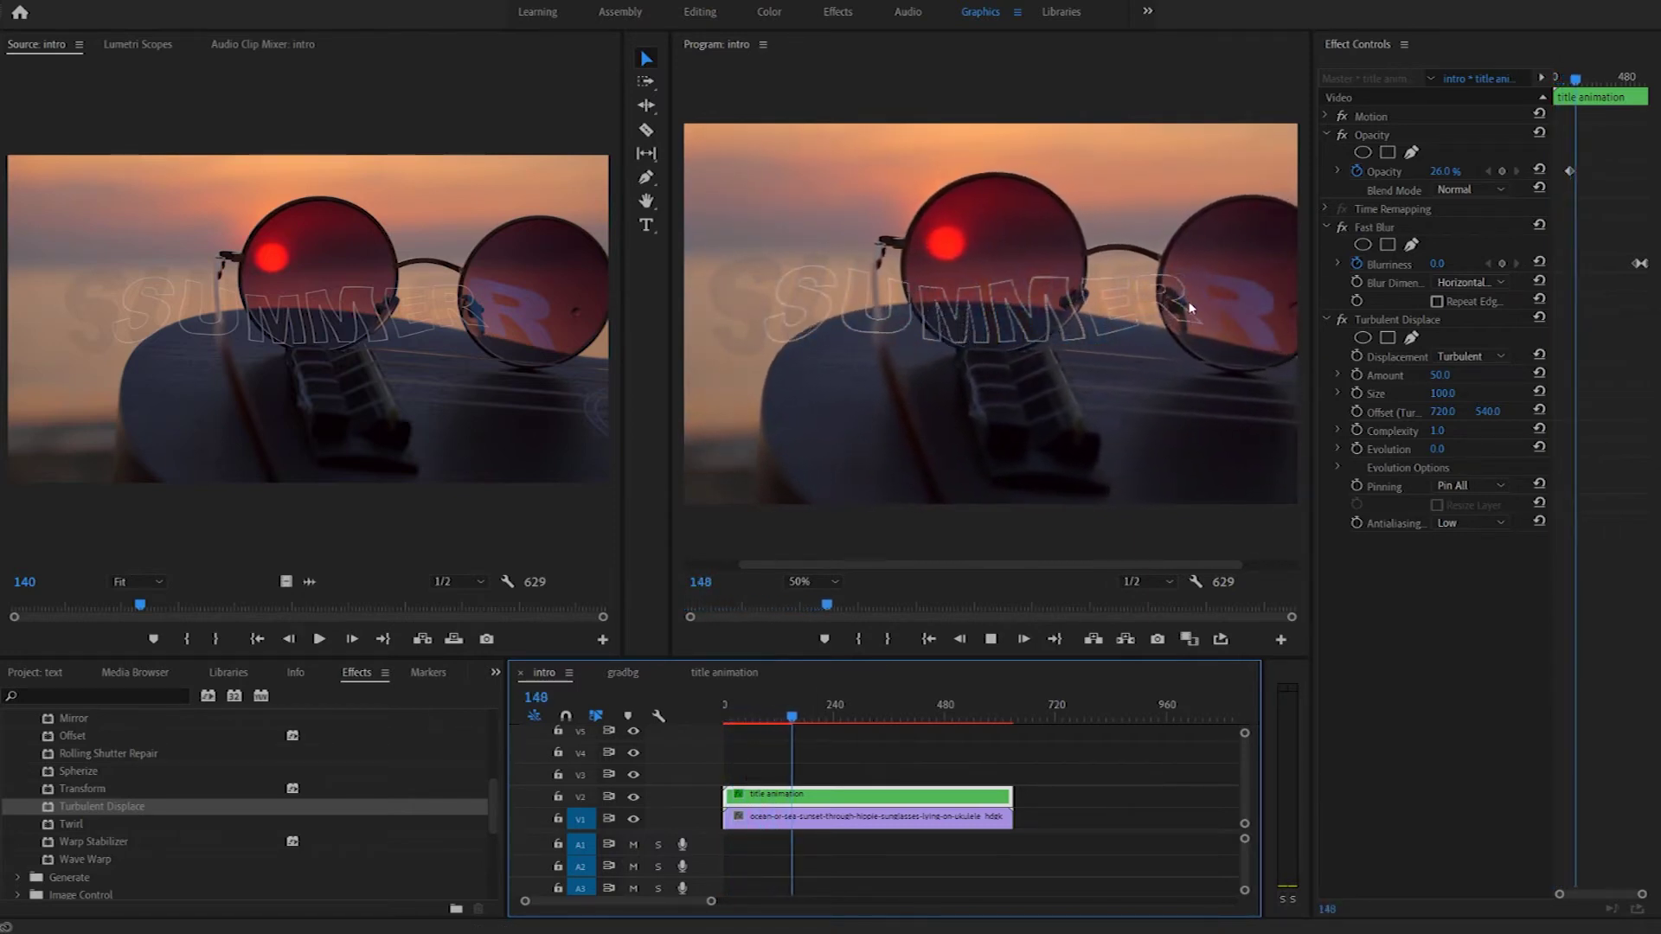
key(space)
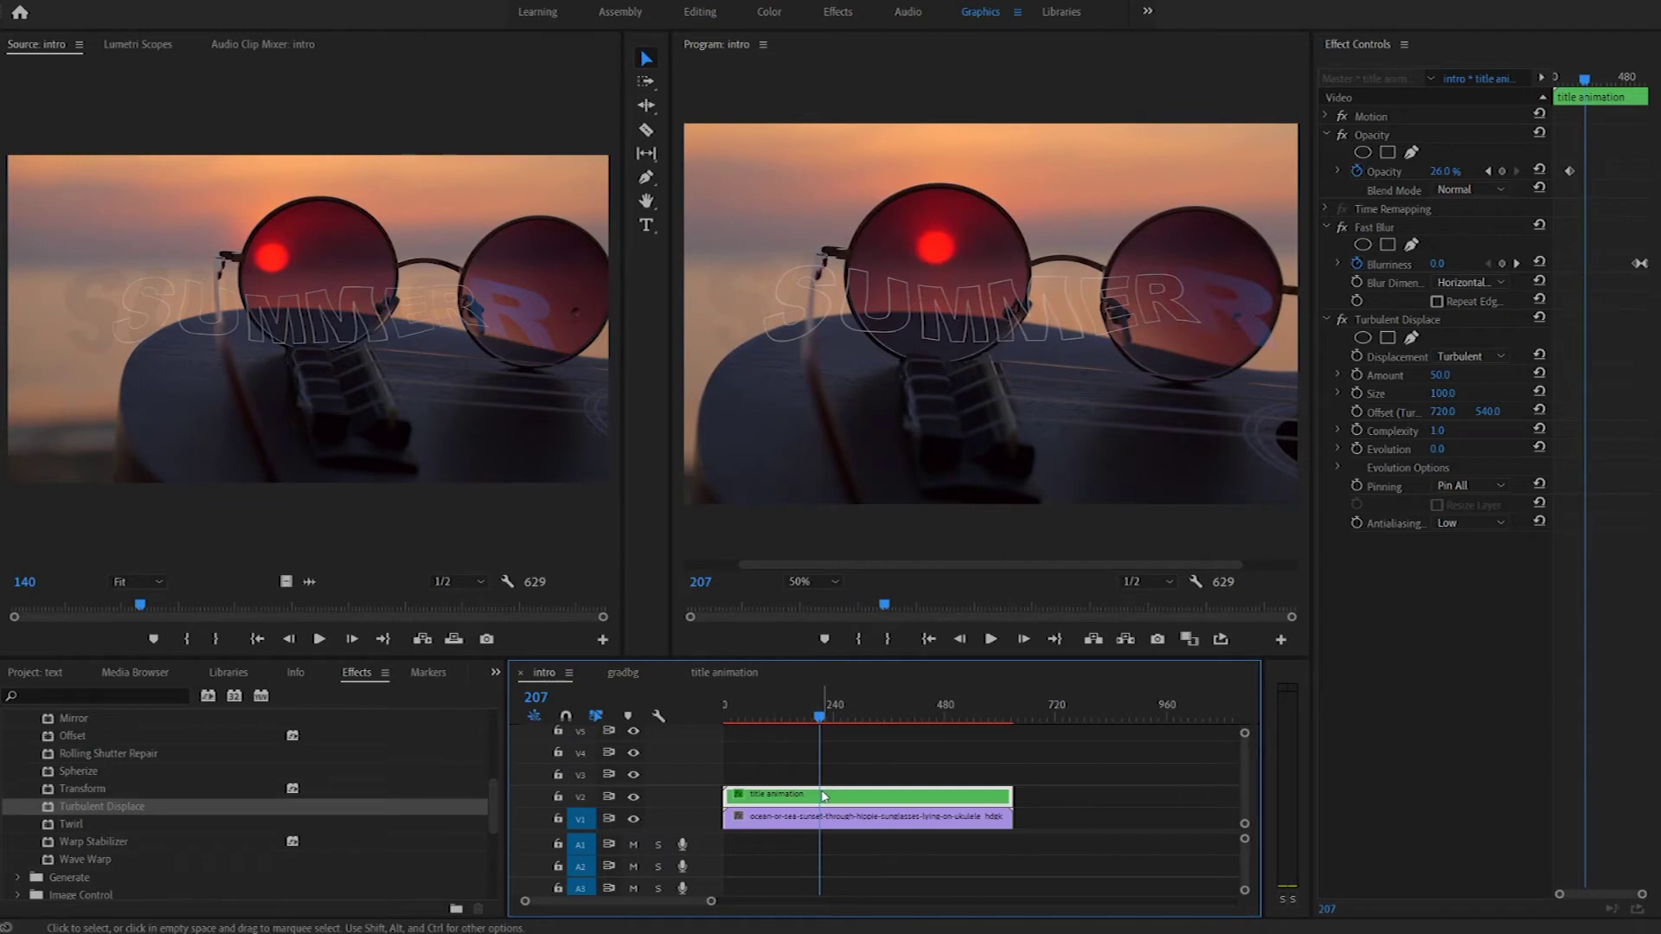
- Toggle Turbulent Displace off and on to compare, then select gradbg in the Project panel
click(1342, 320)
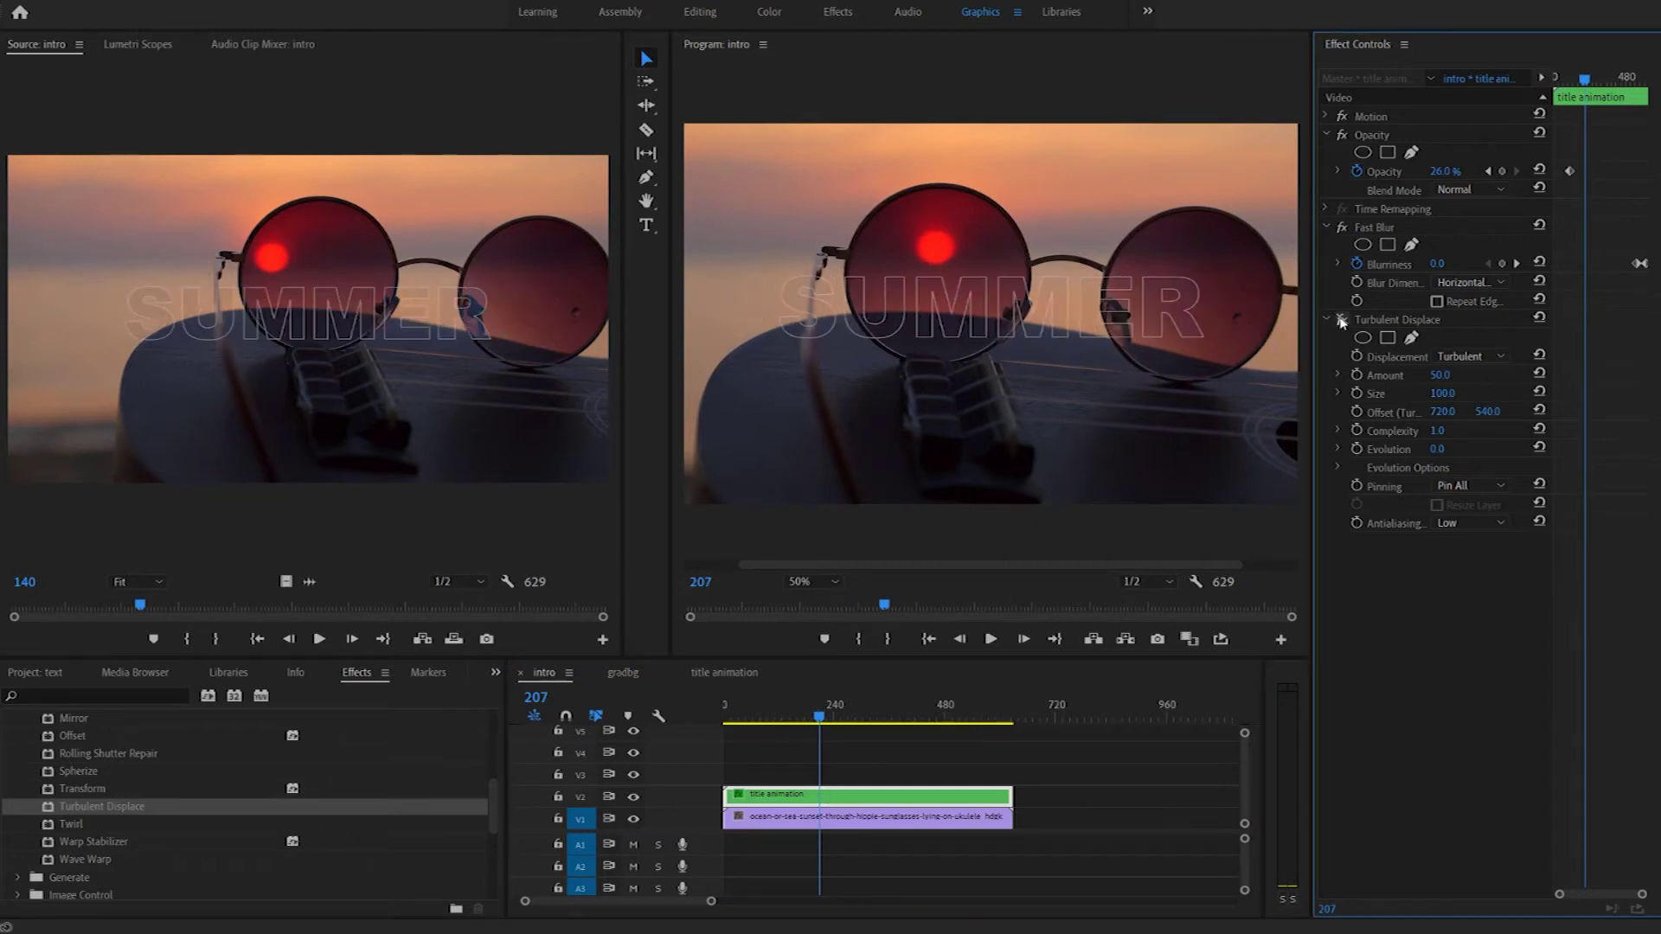
click(1341, 320)
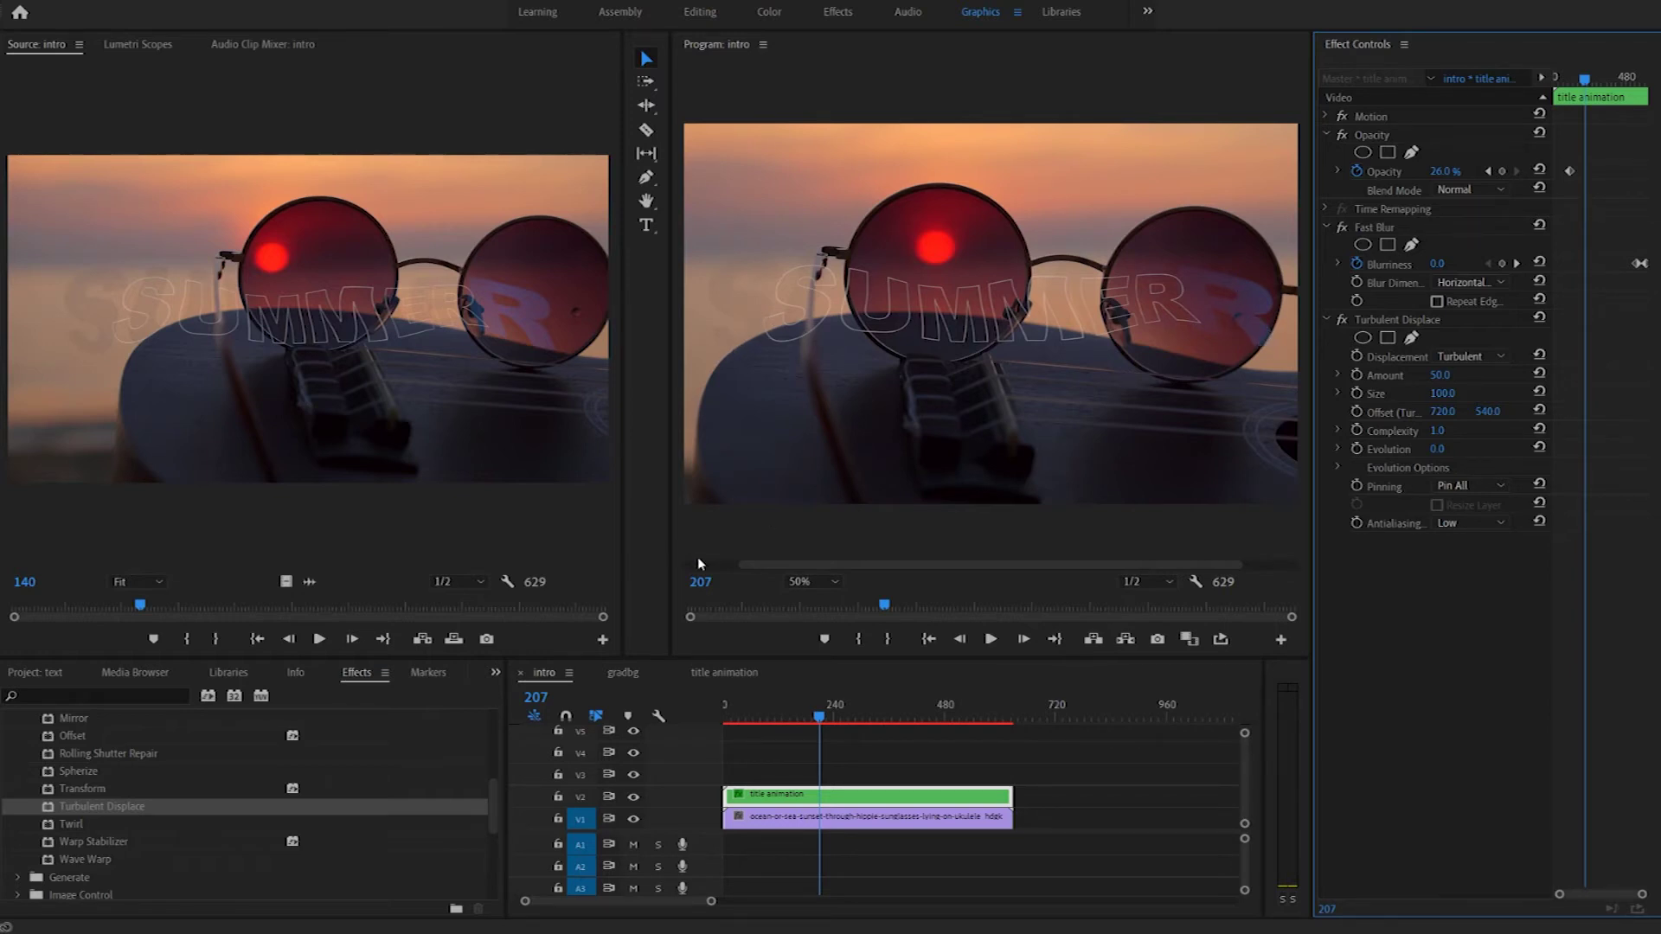
click(34, 672)
click(90, 814)
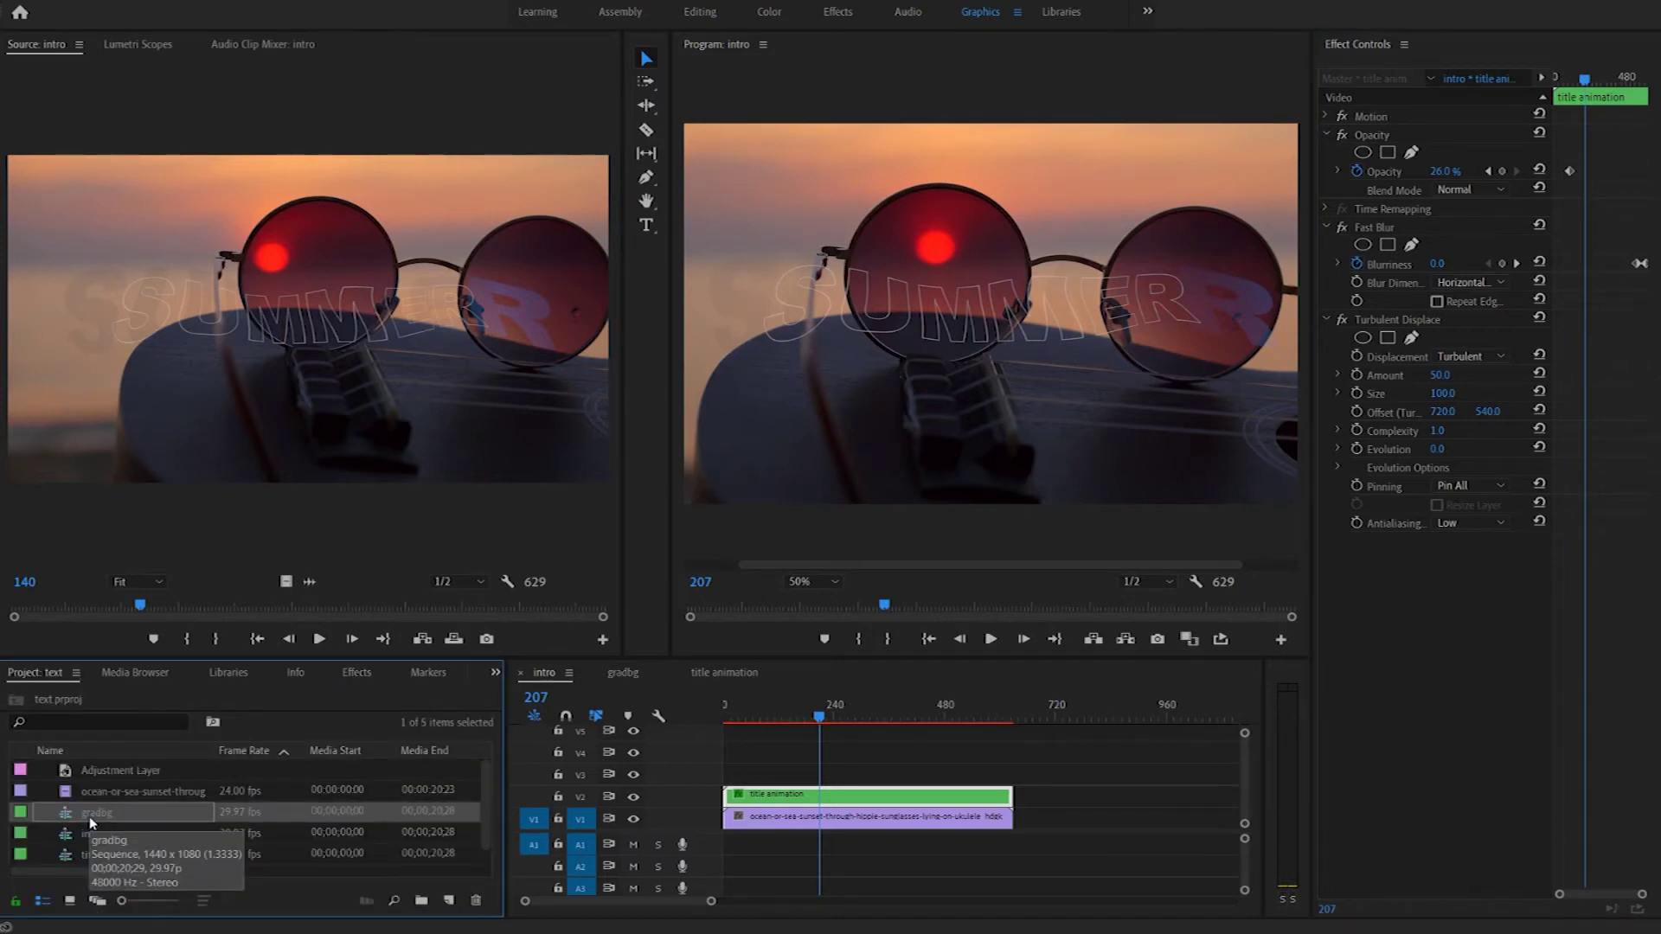
right_click(90, 816)
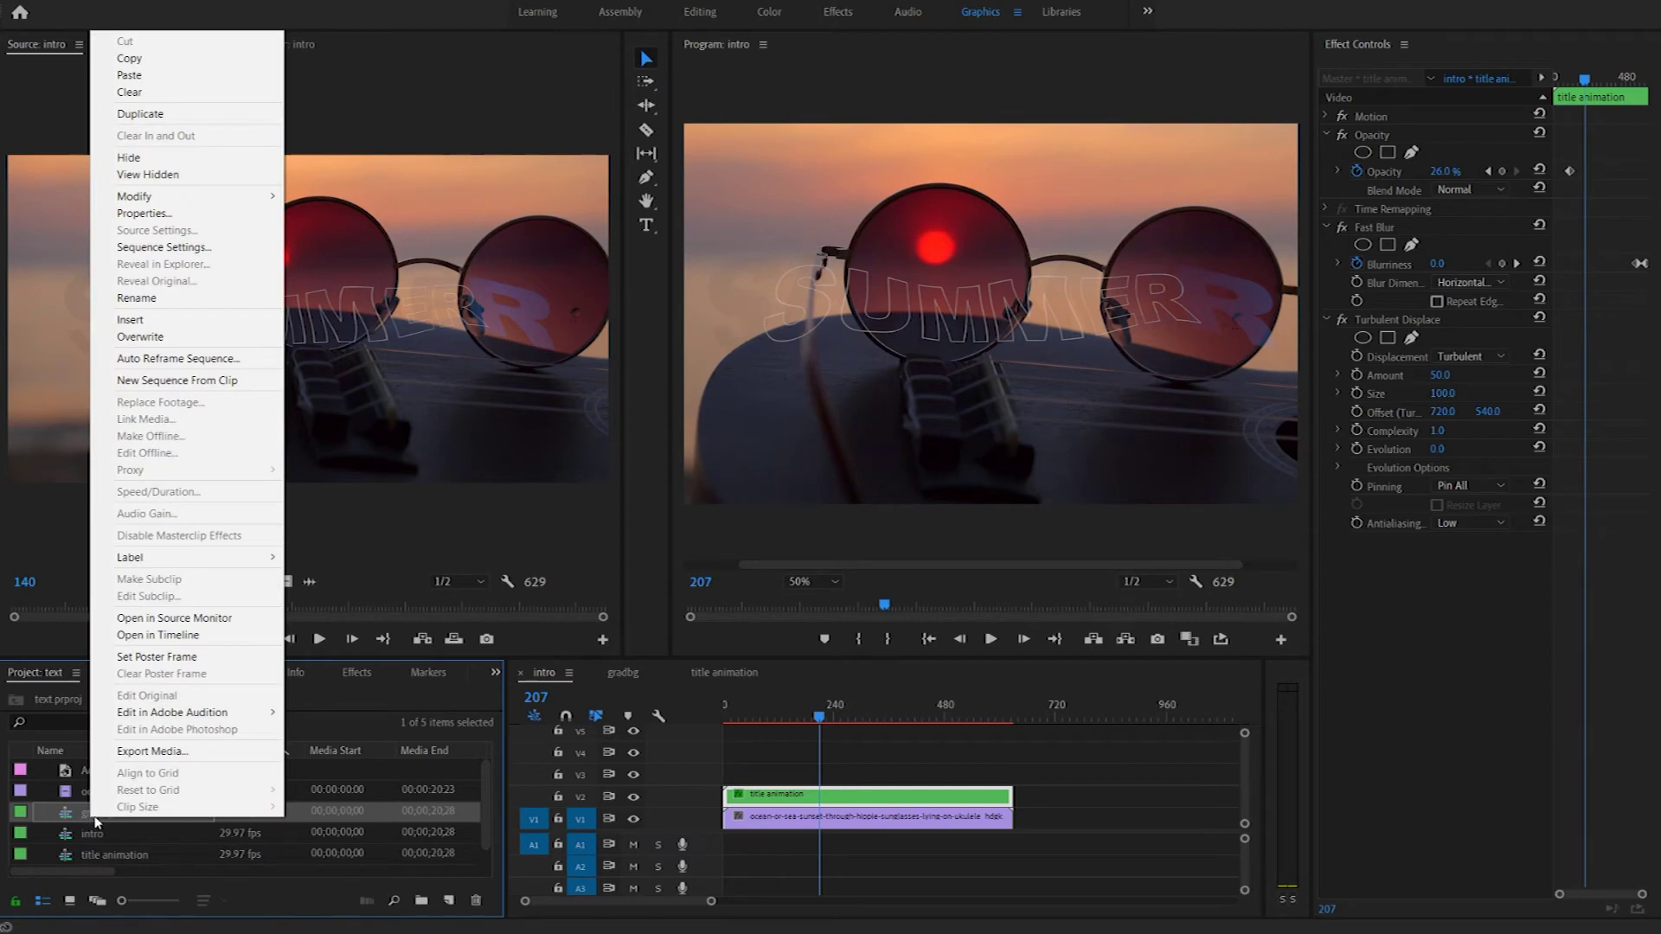
click(187, 619)
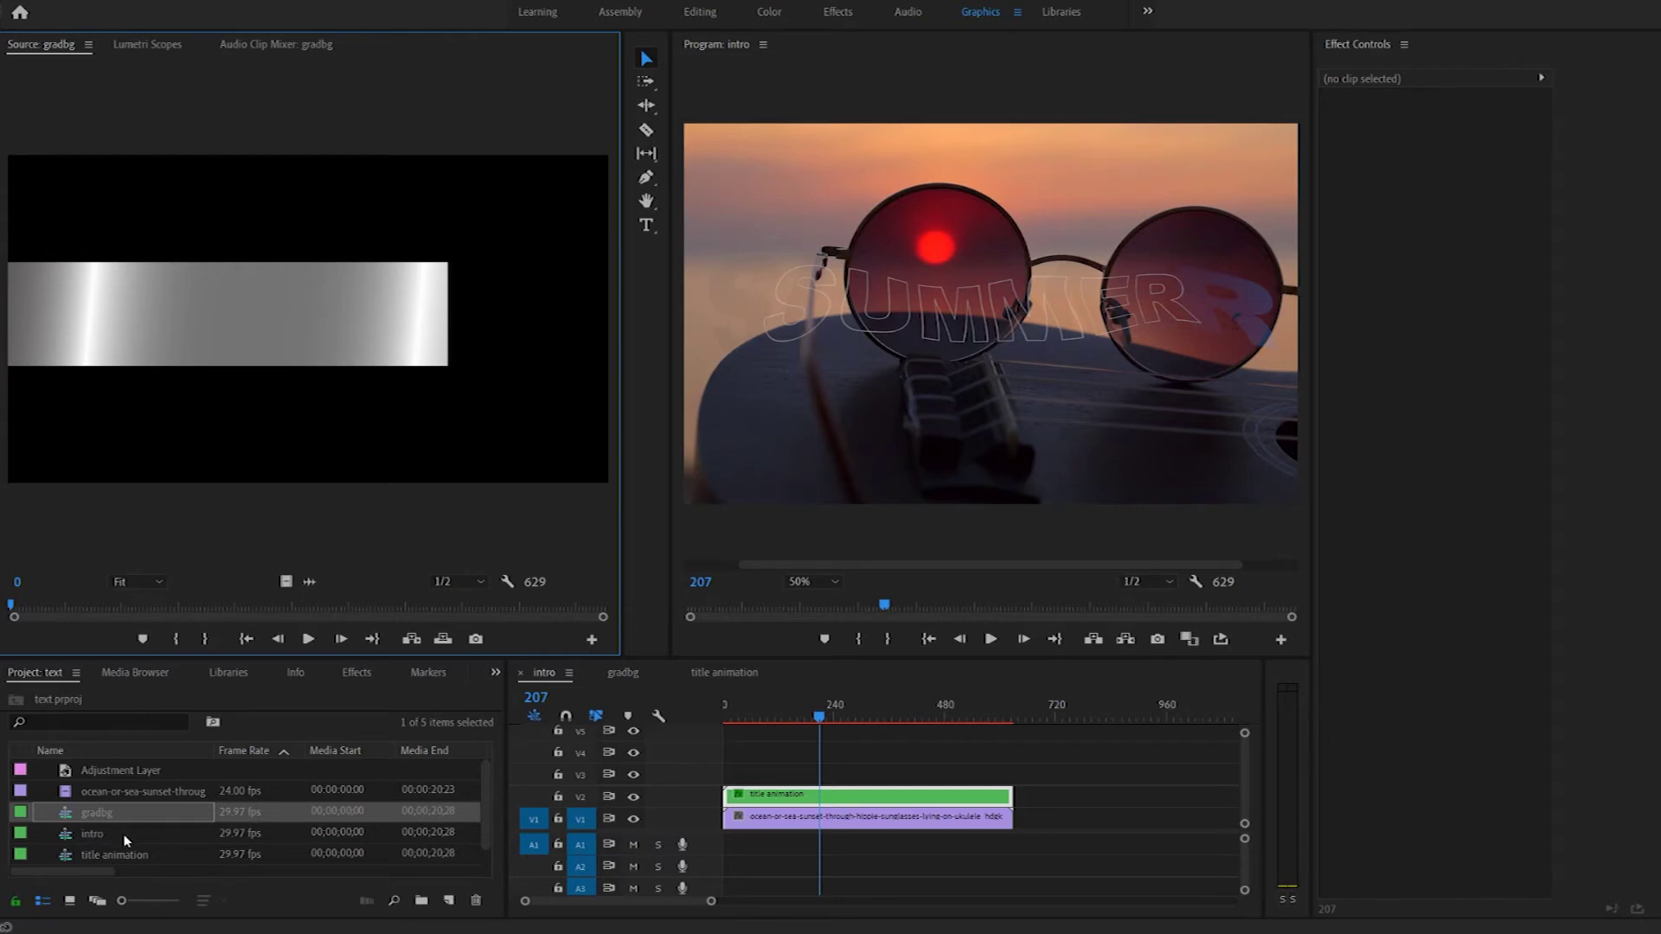
click(67, 841)
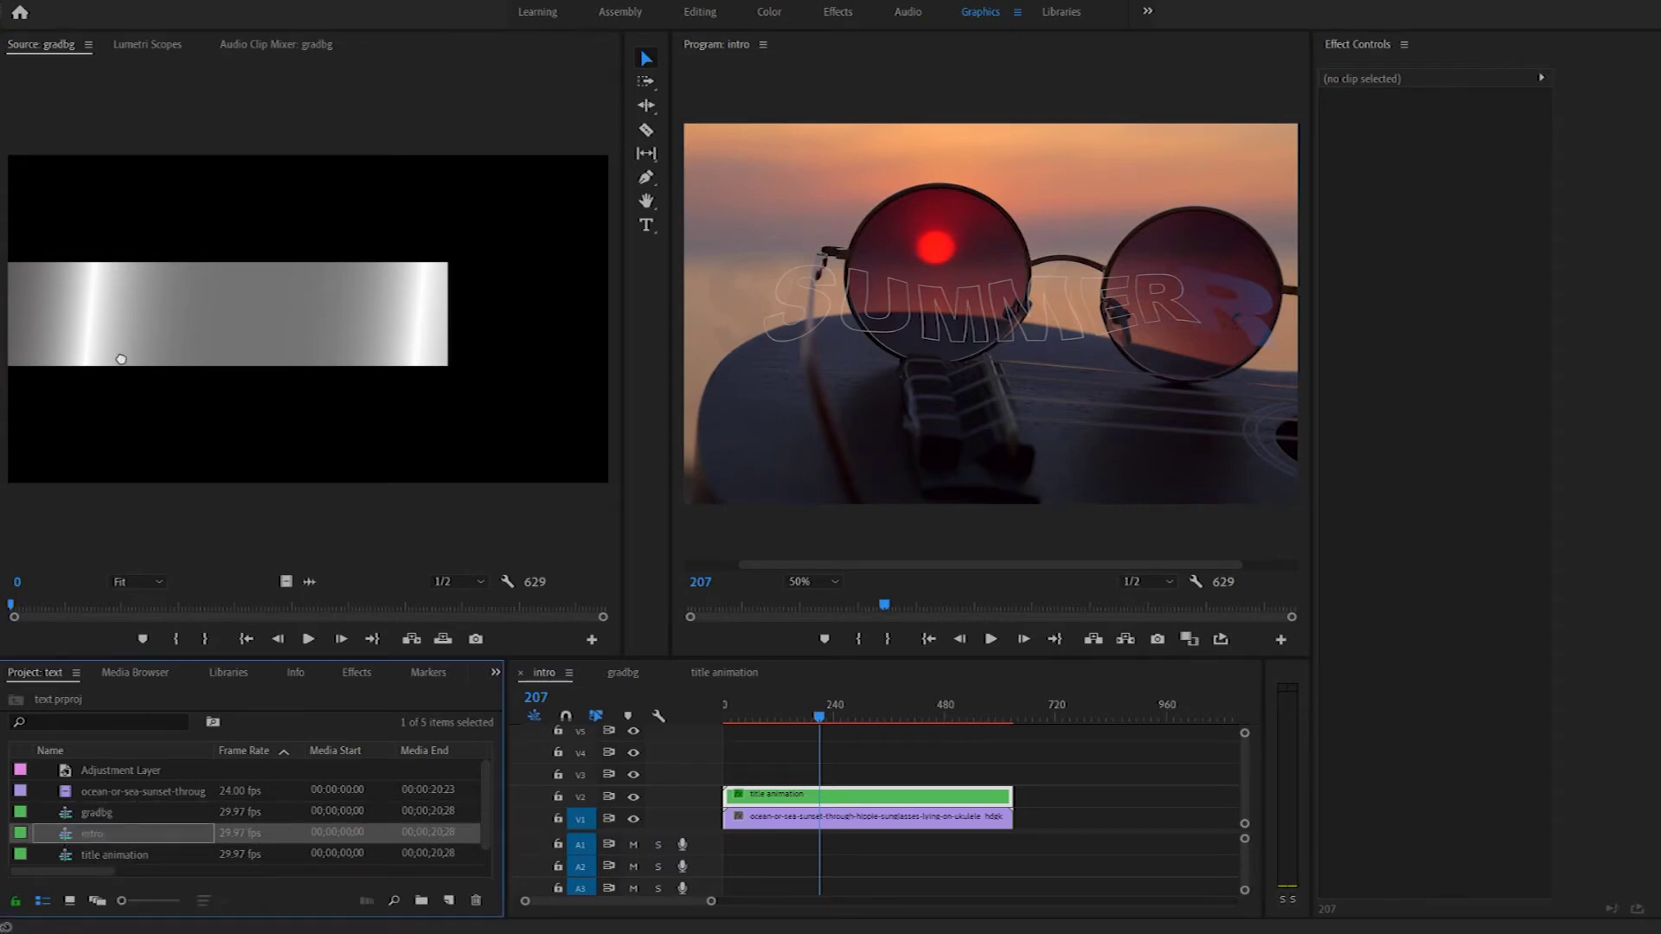
drag(121, 359, 121, 359)
click(714, 668)
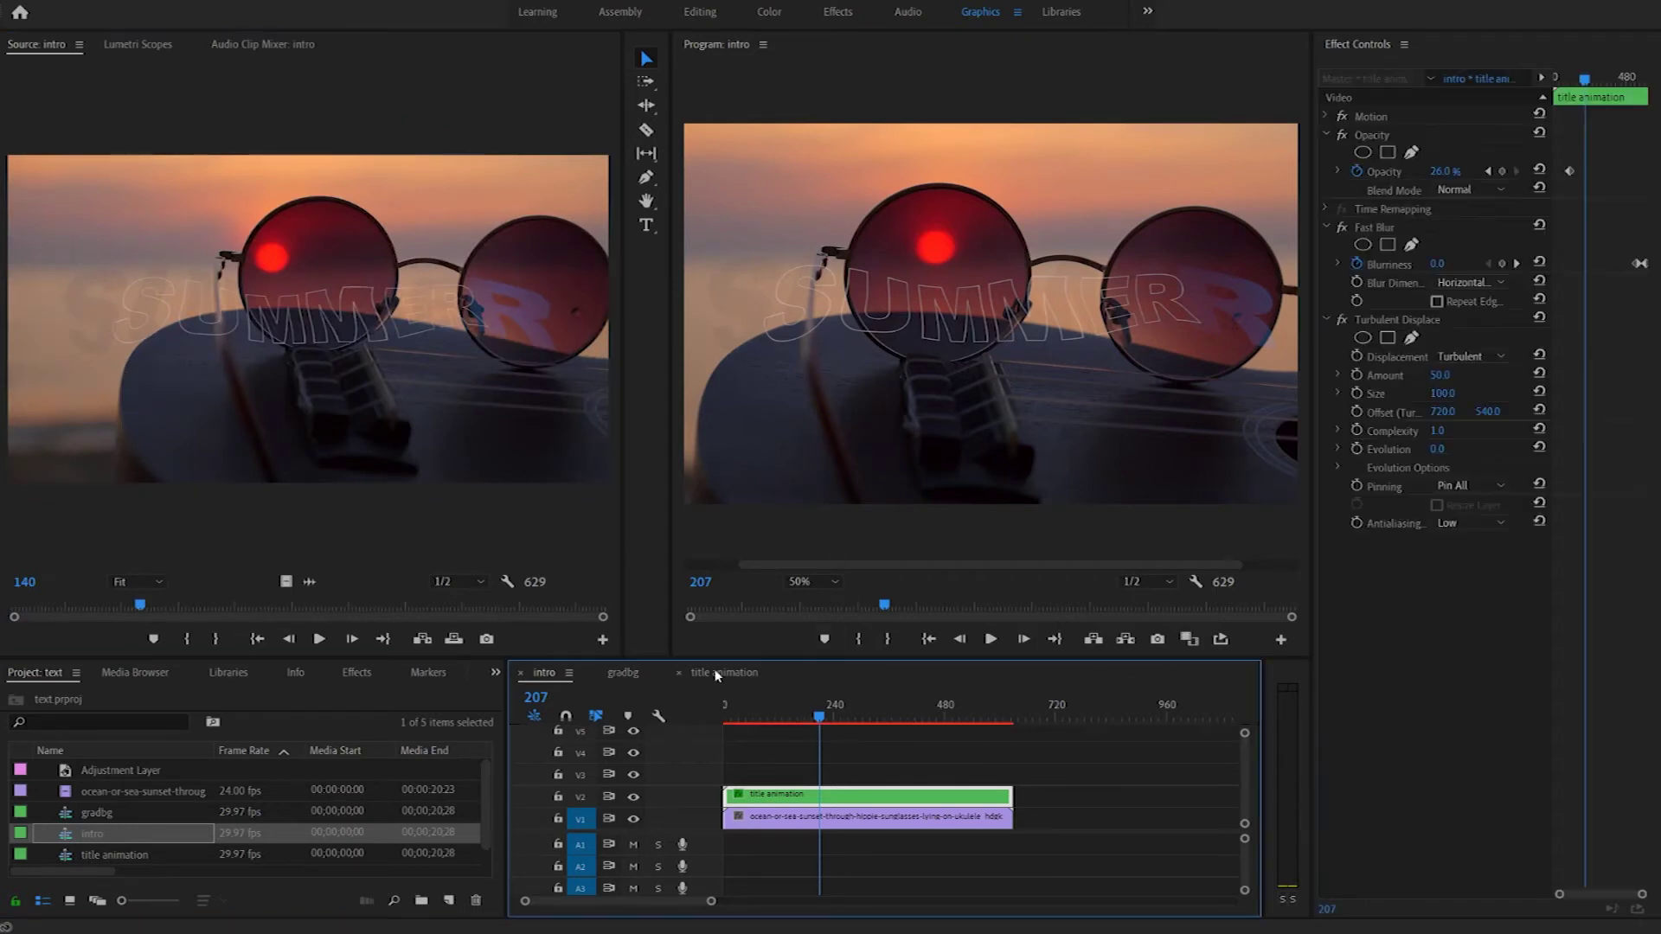
- In title animation, set the gradbg clip's Motion Scale to 100 and play to check
click(715, 671)
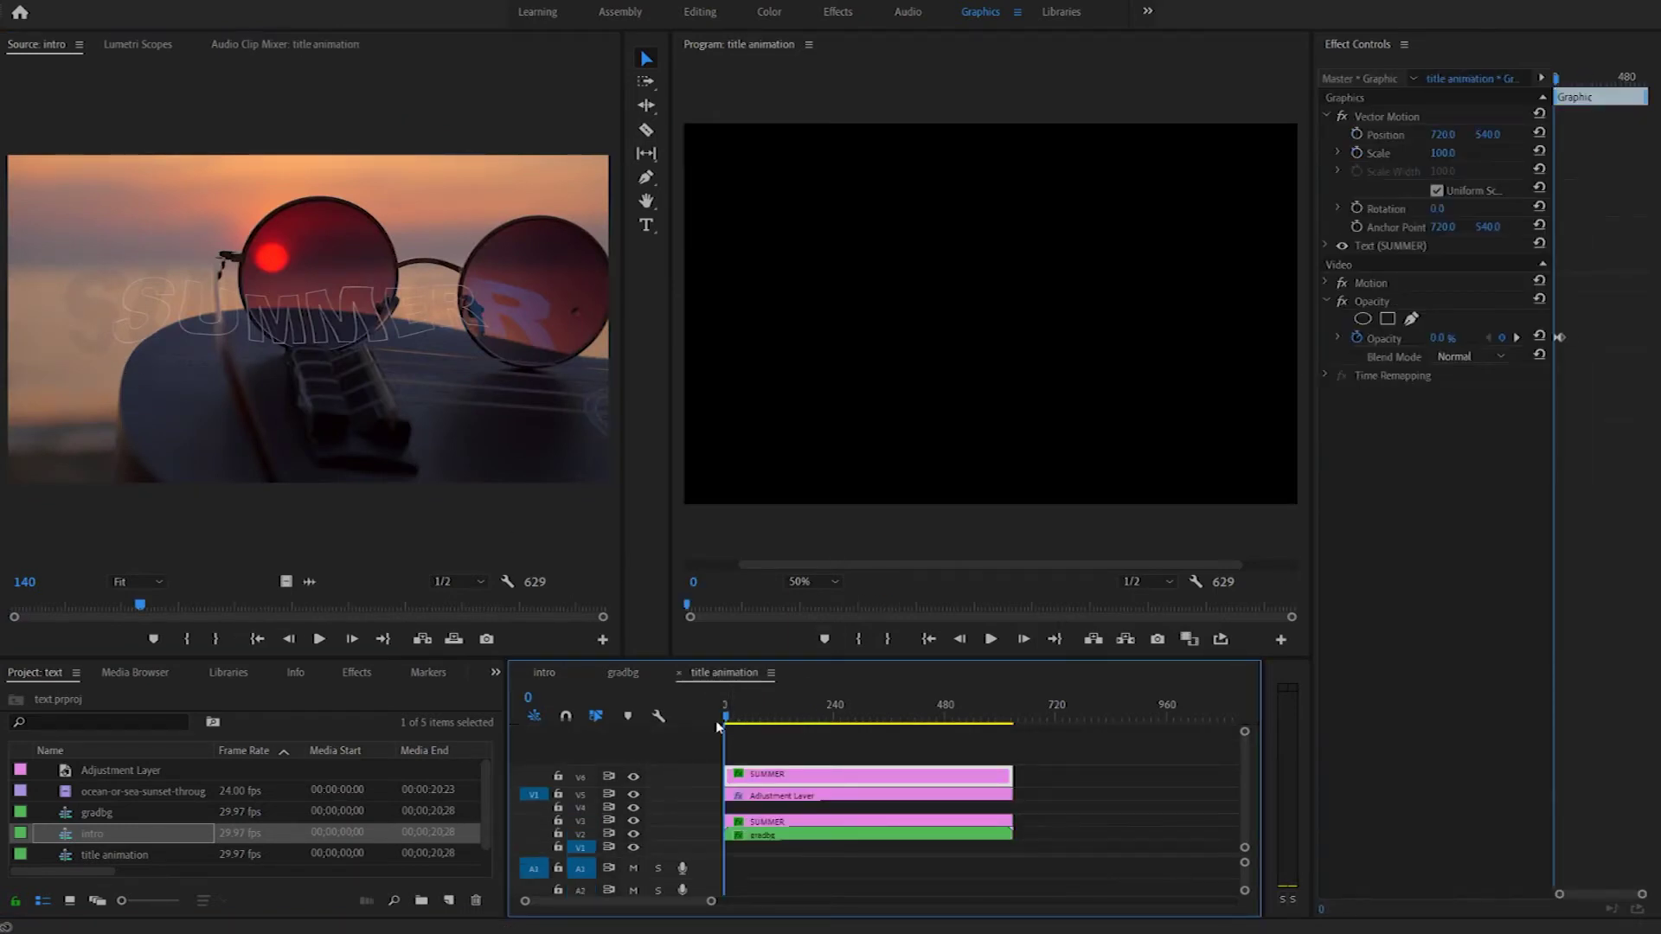
drag(727, 716, 781, 723)
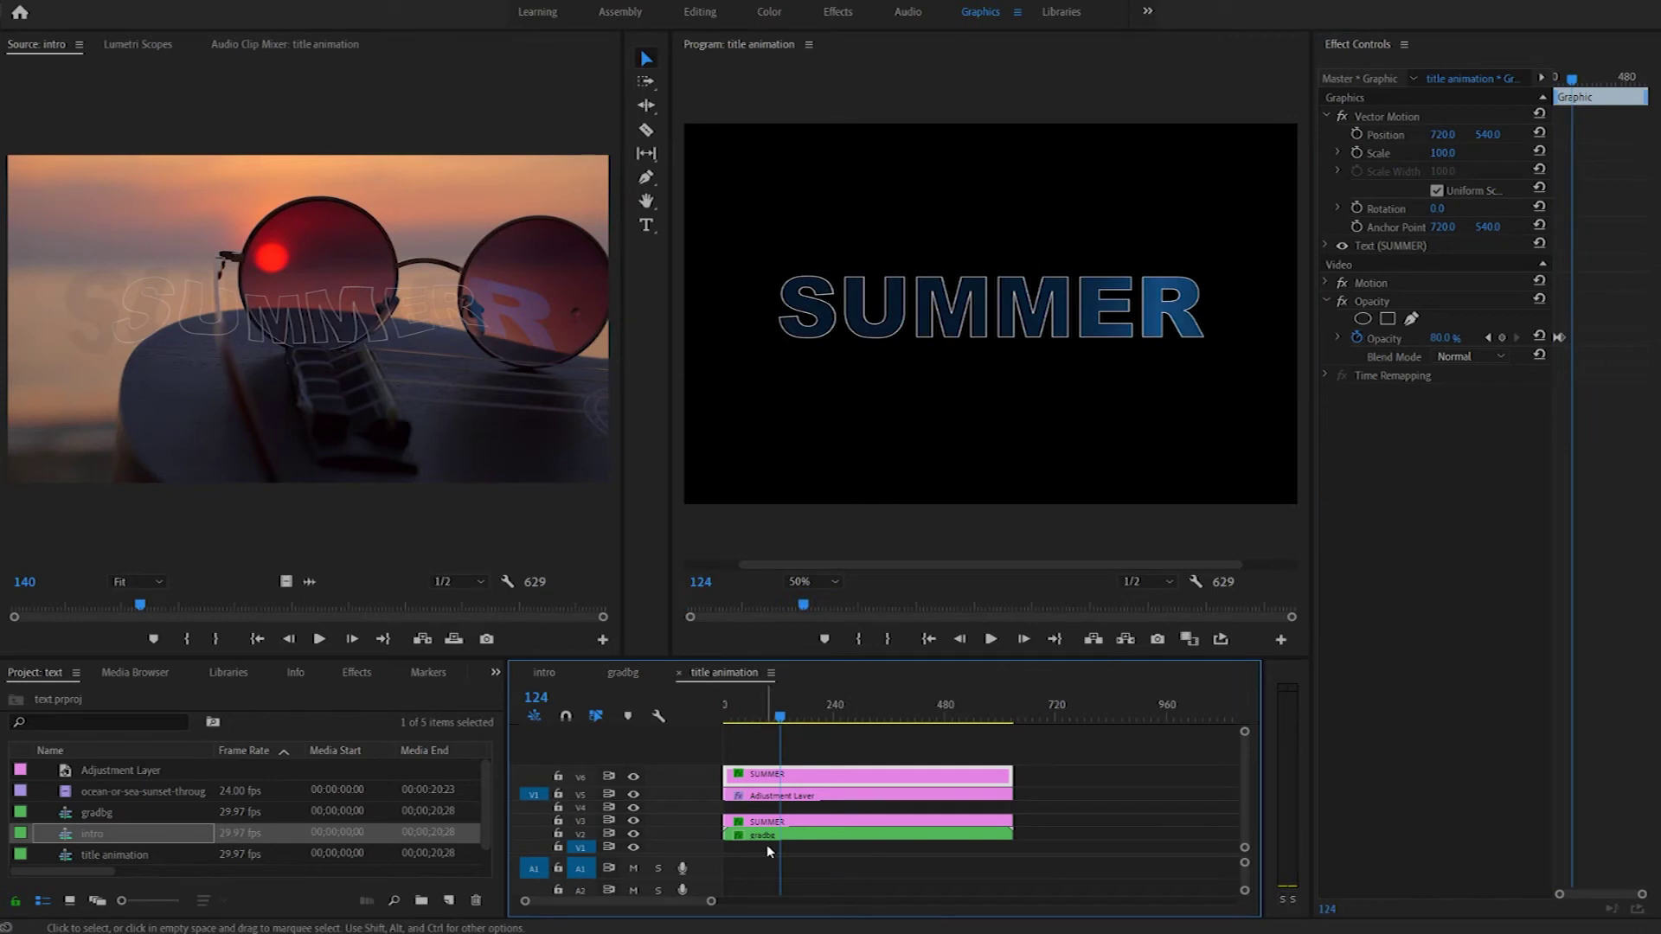
click(789, 835)
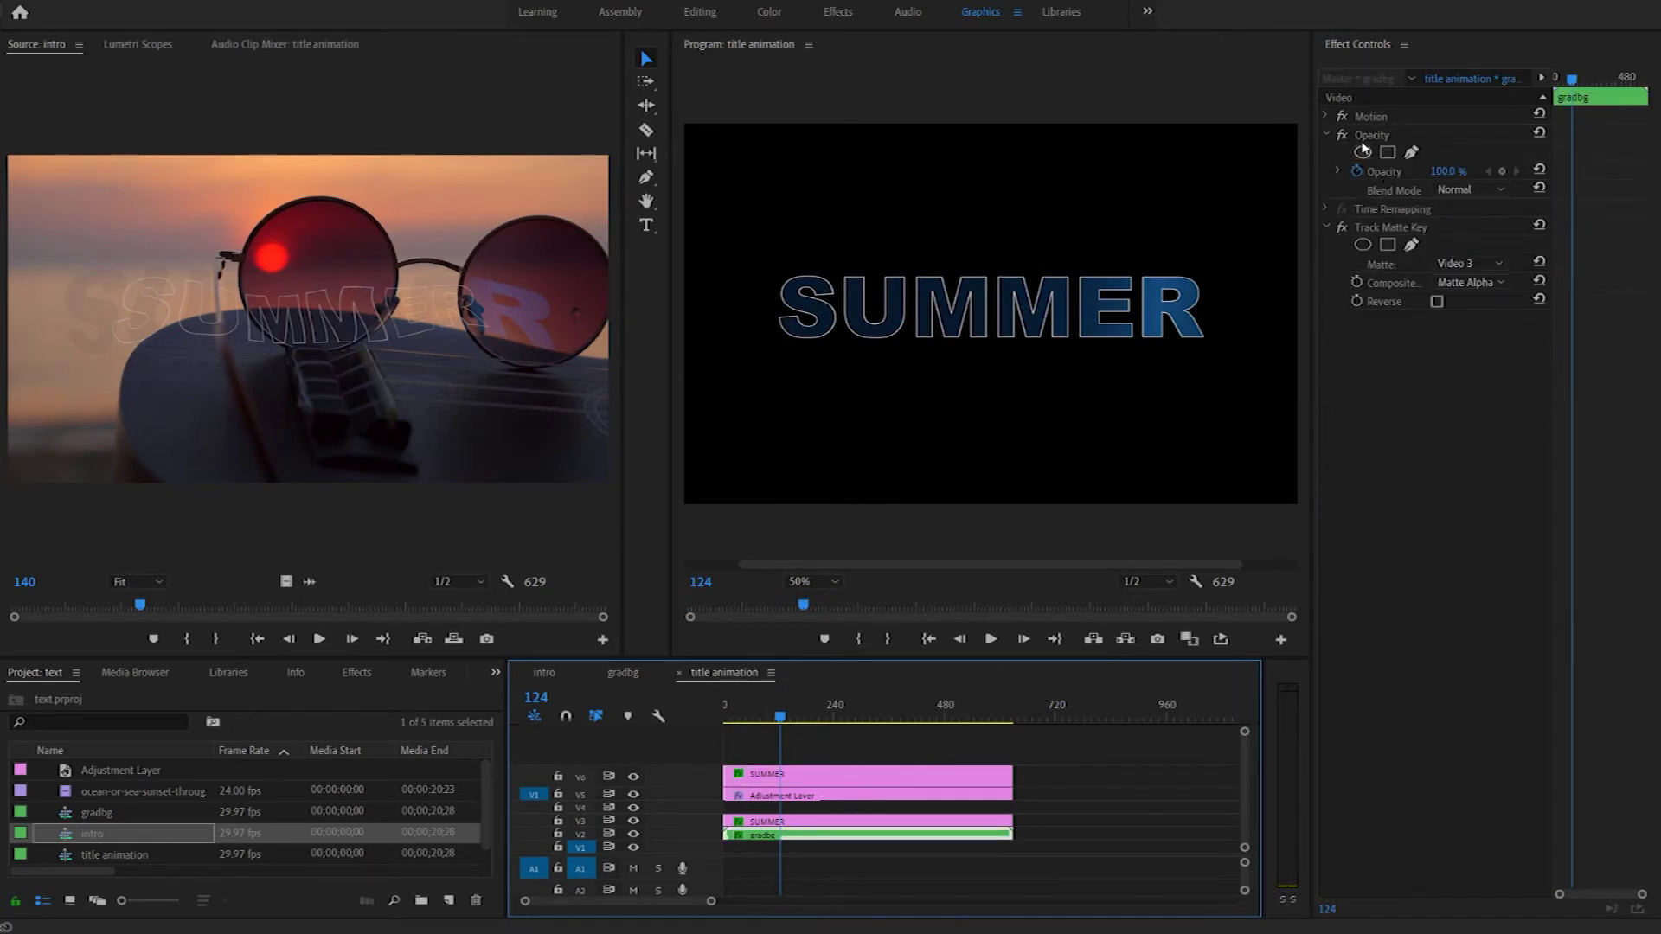
click(1326, 116)
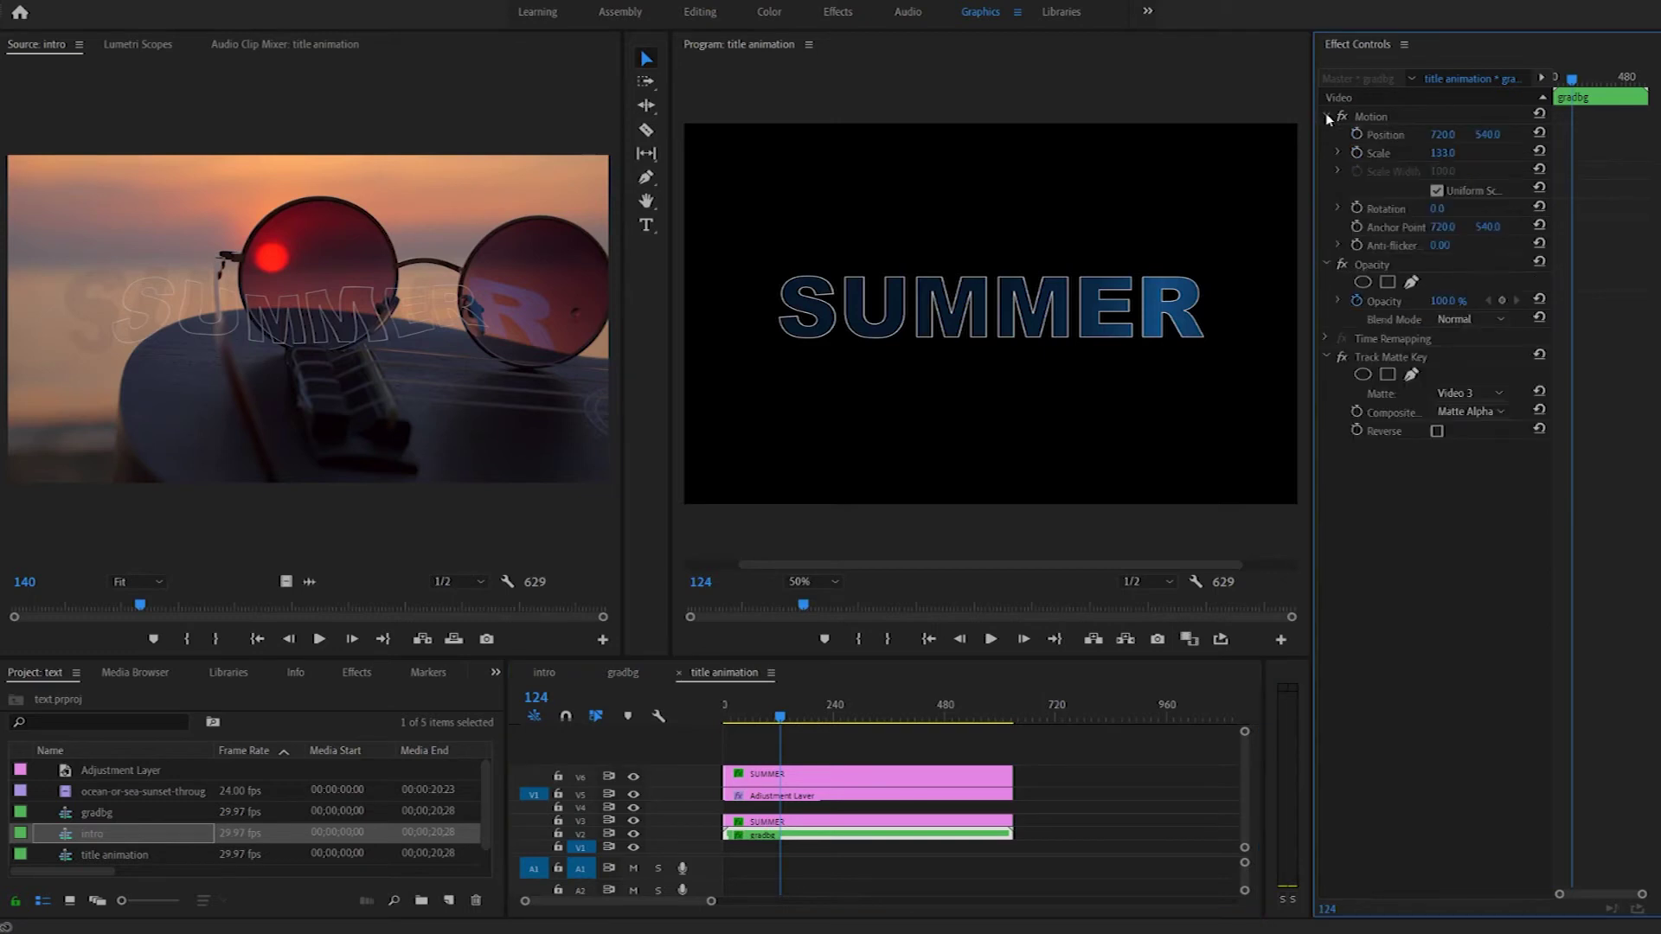
click(1443, 153)
text(100)
key(Return)
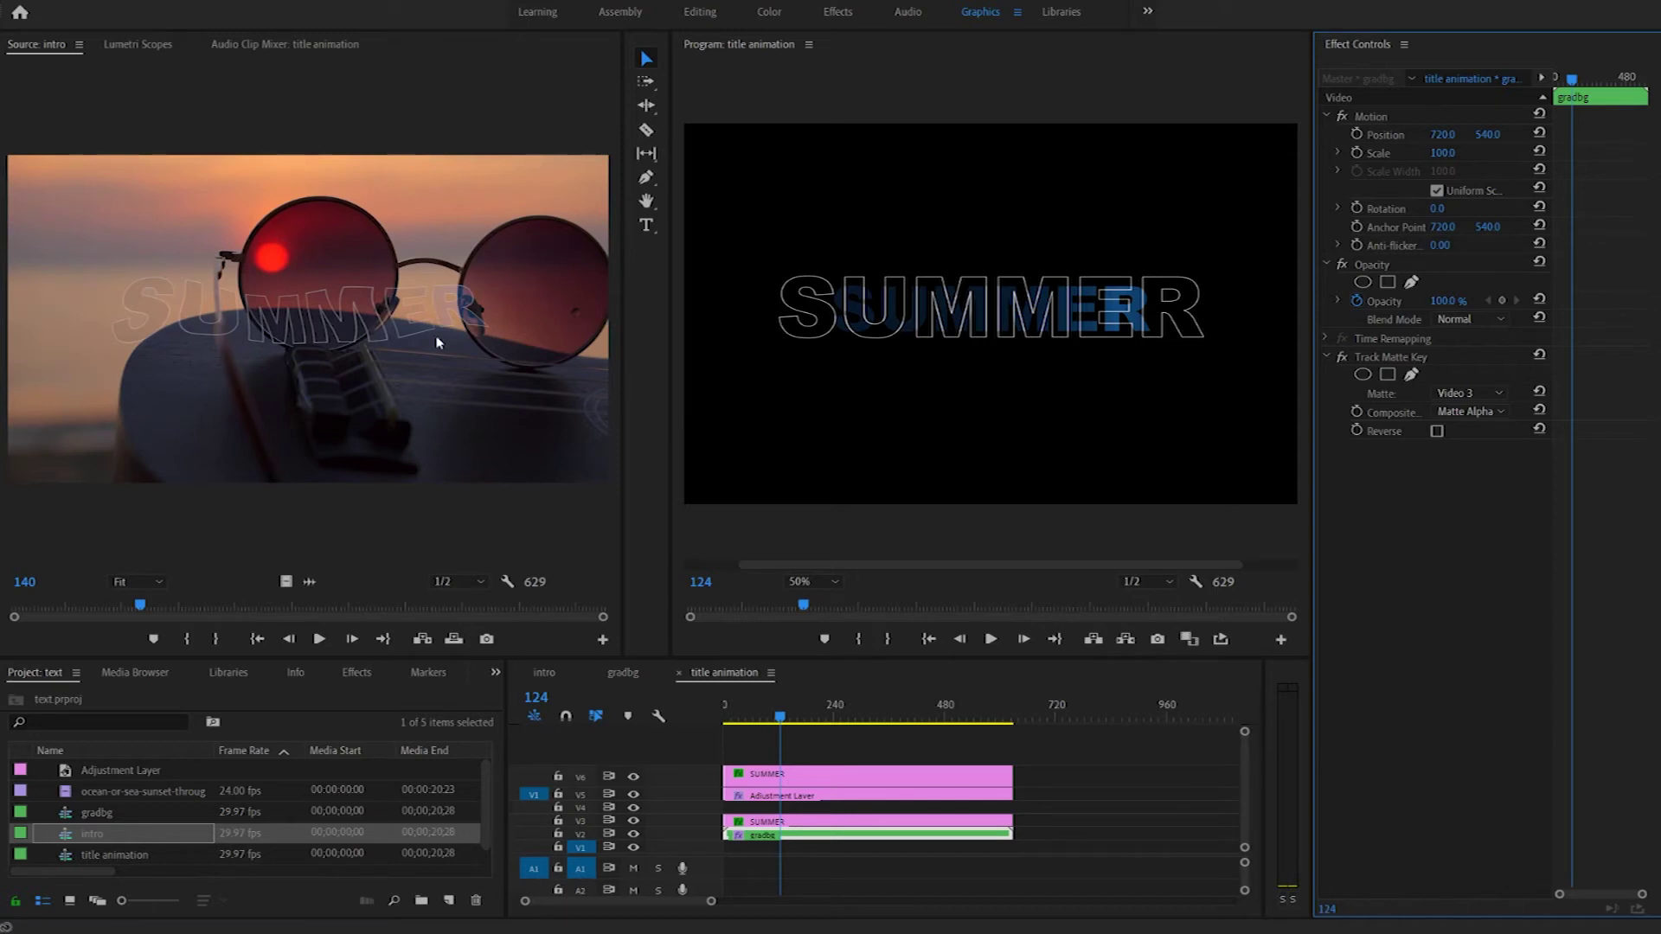
drag(780, 718, 697, 728)
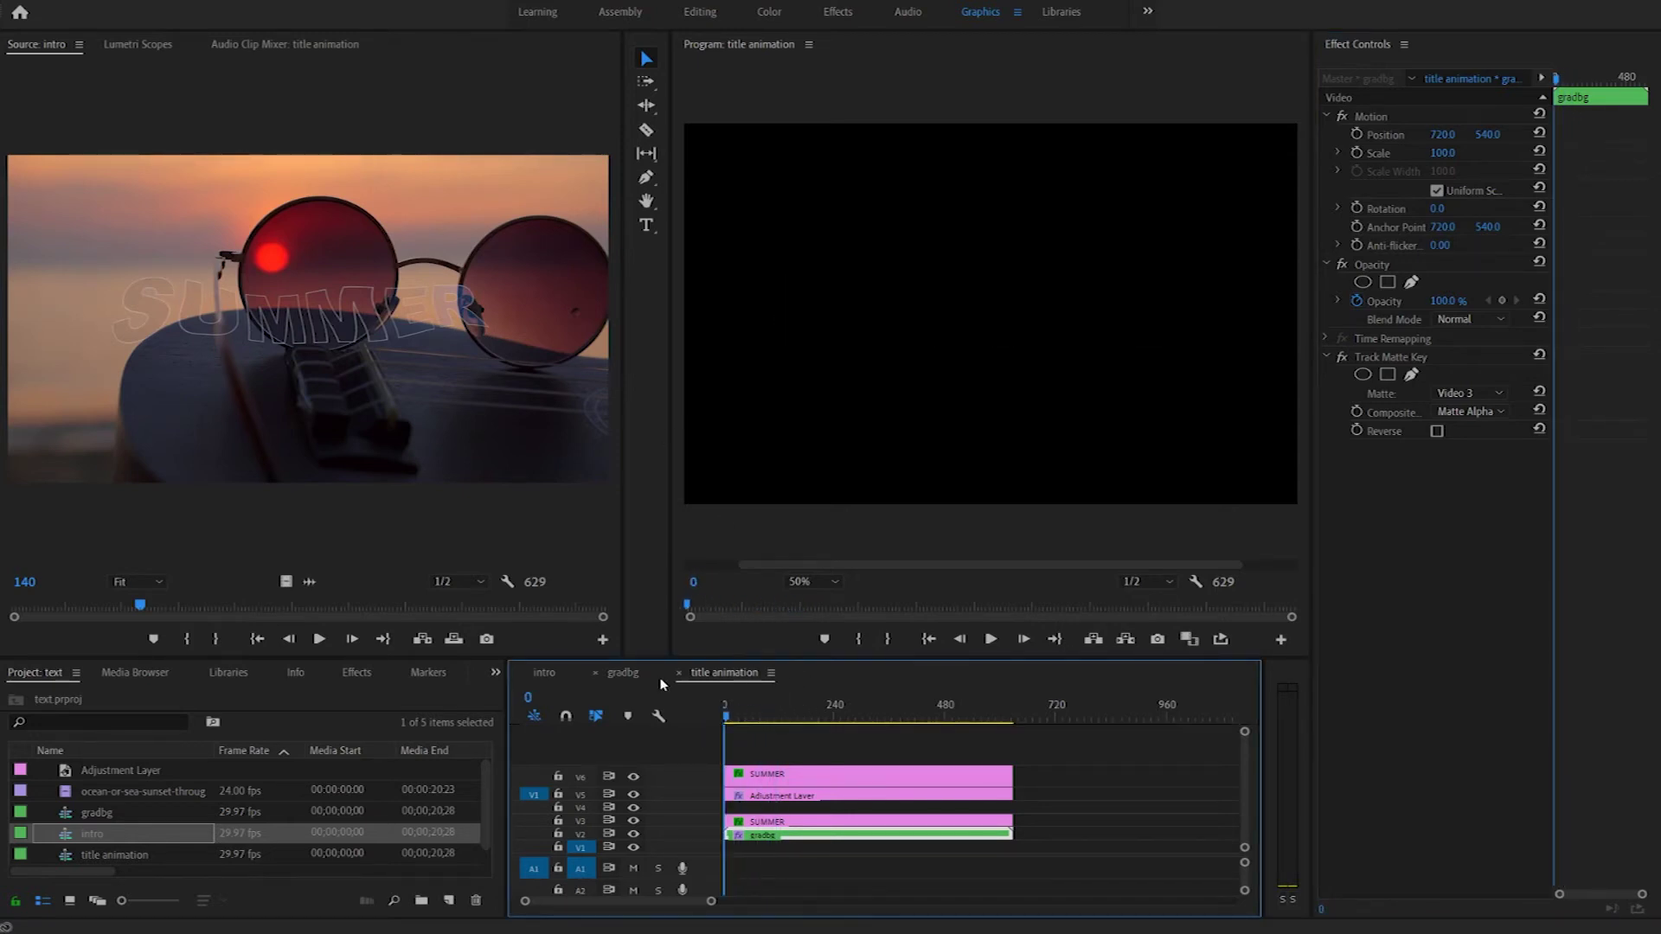
key(space)
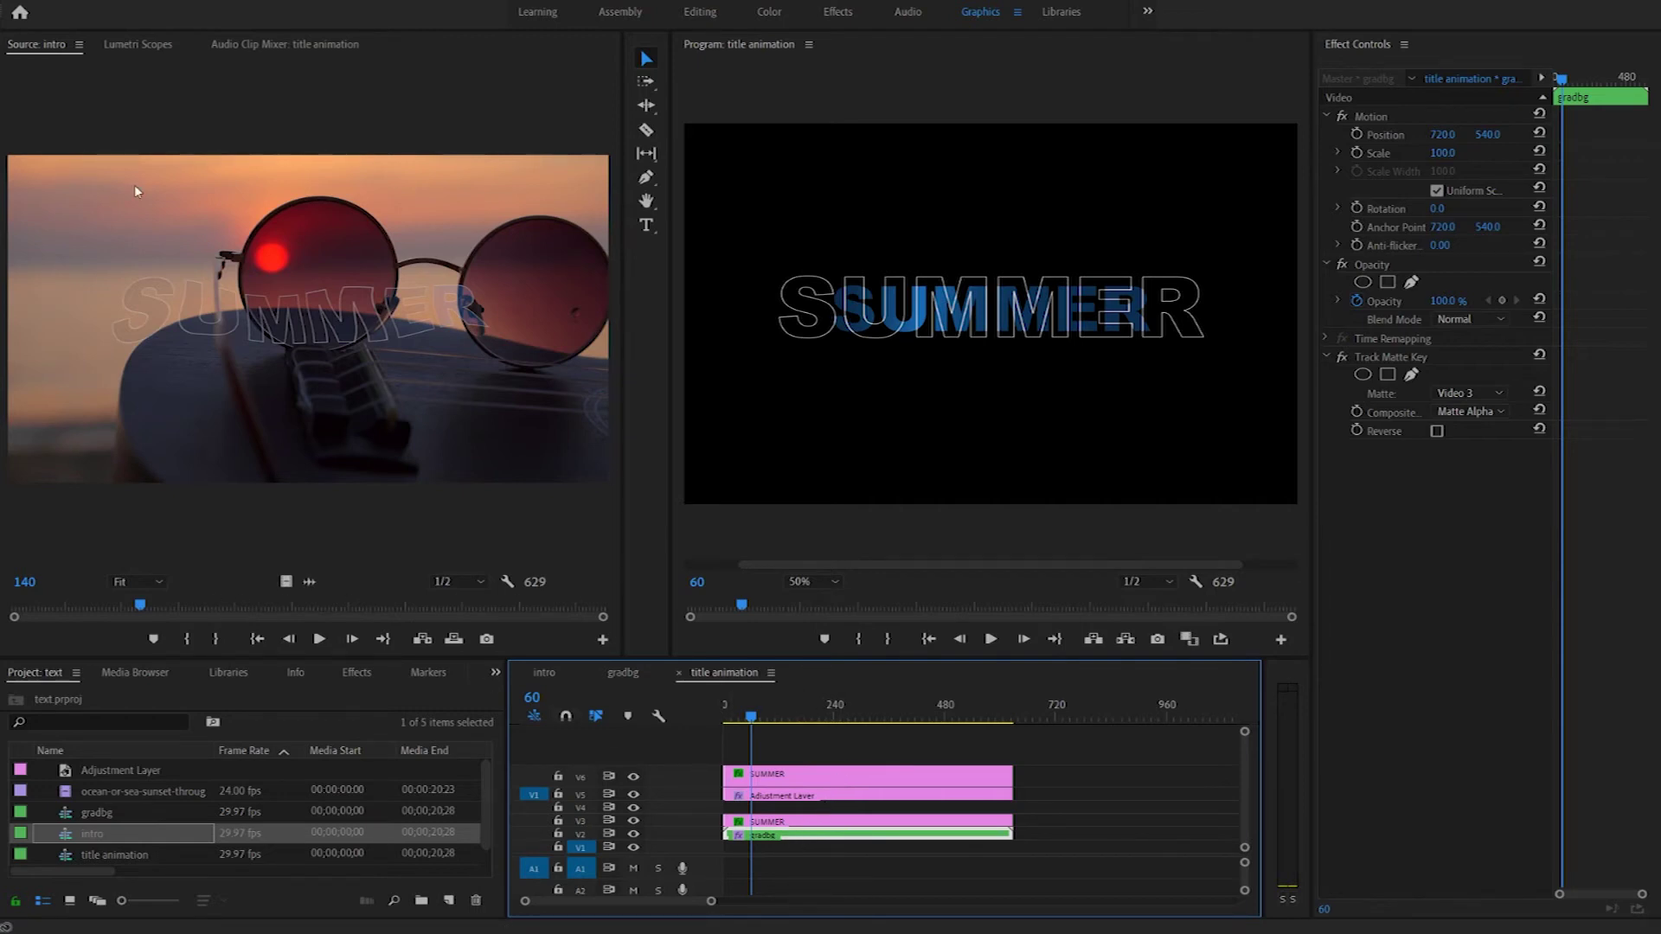
- In the intro sequence, lower Turbulent Displace Amount and start keyframing it at frame 0
click(554, 679)
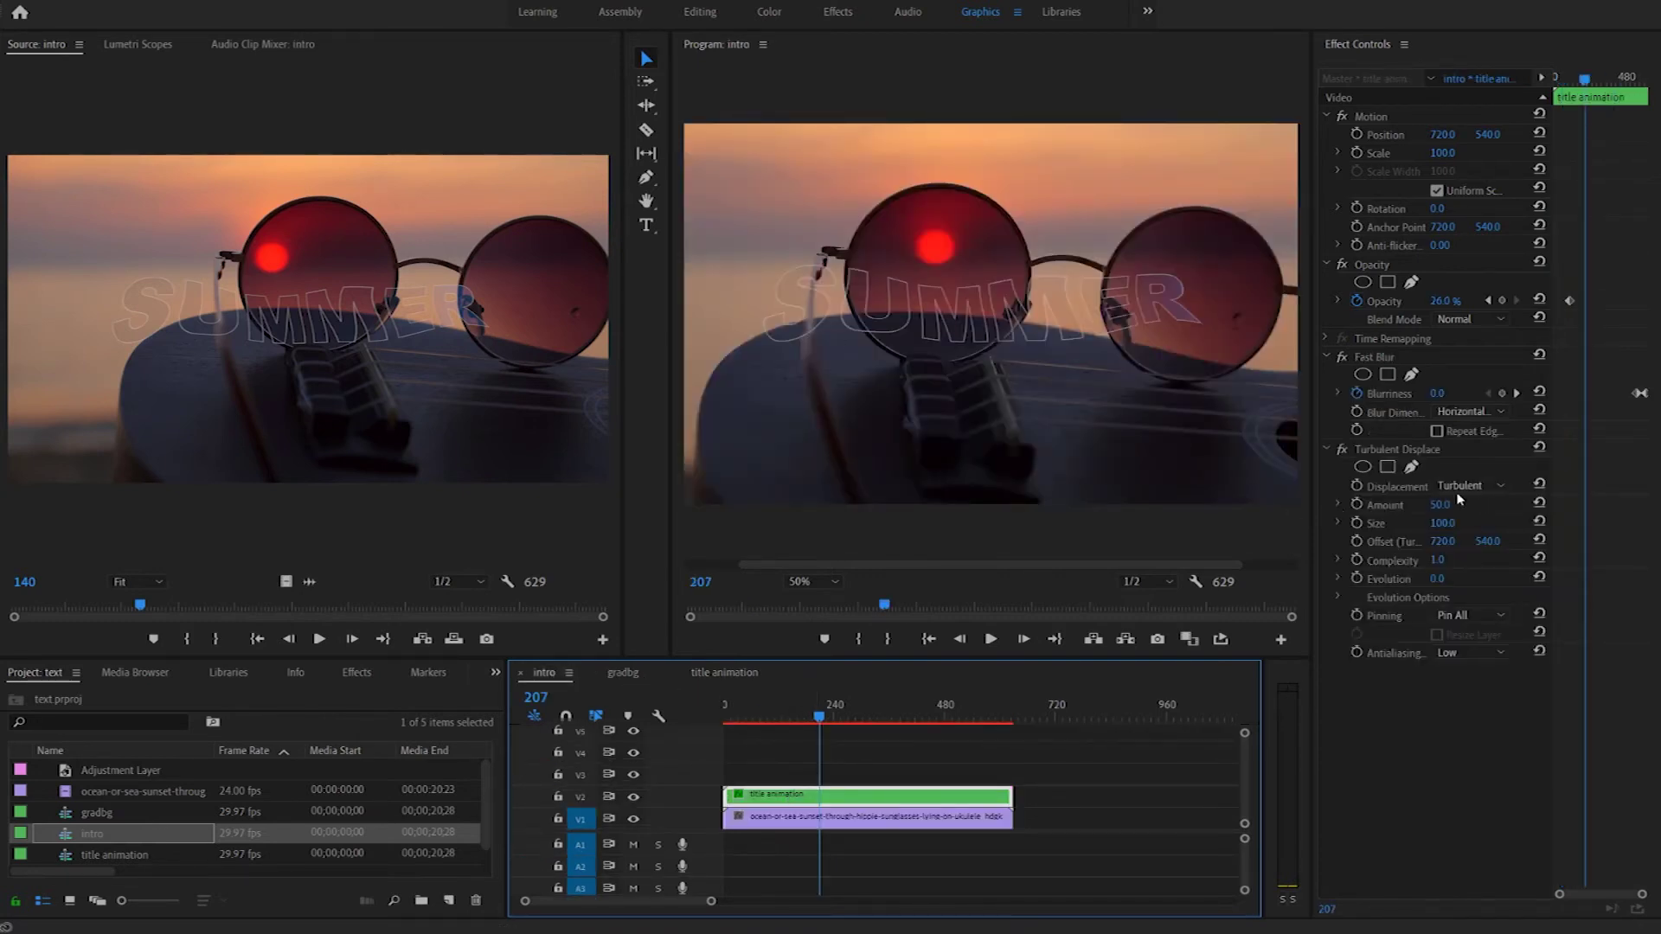
drag(1436, 512, 1357, 512)
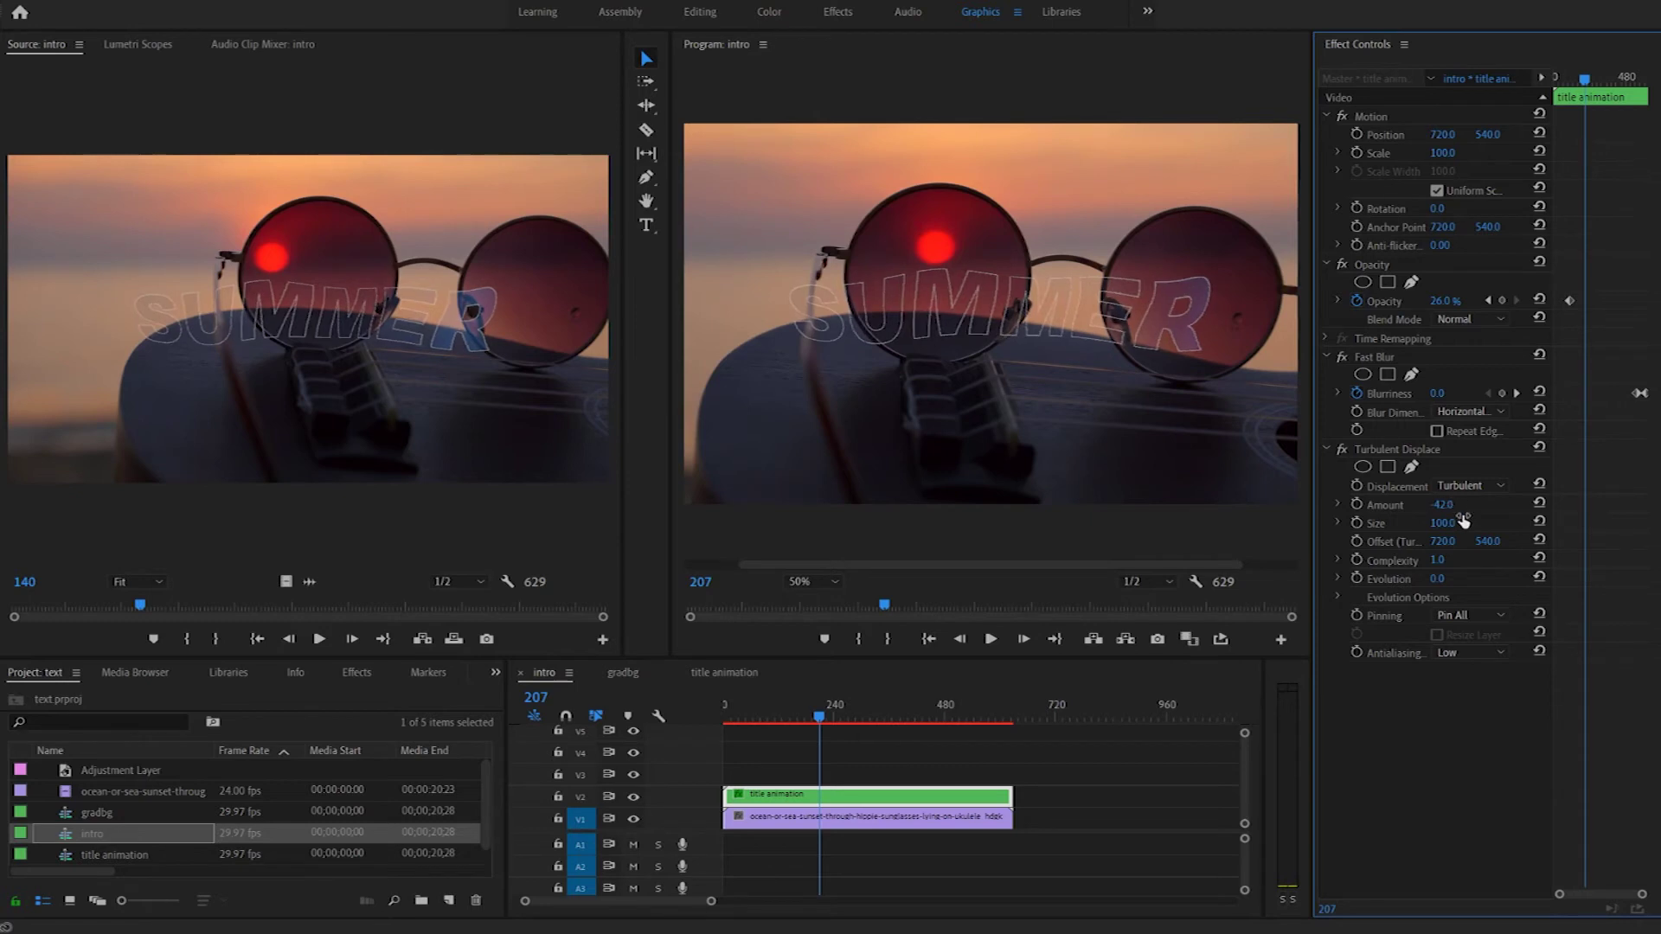
drag(822, 716, 666, 703)
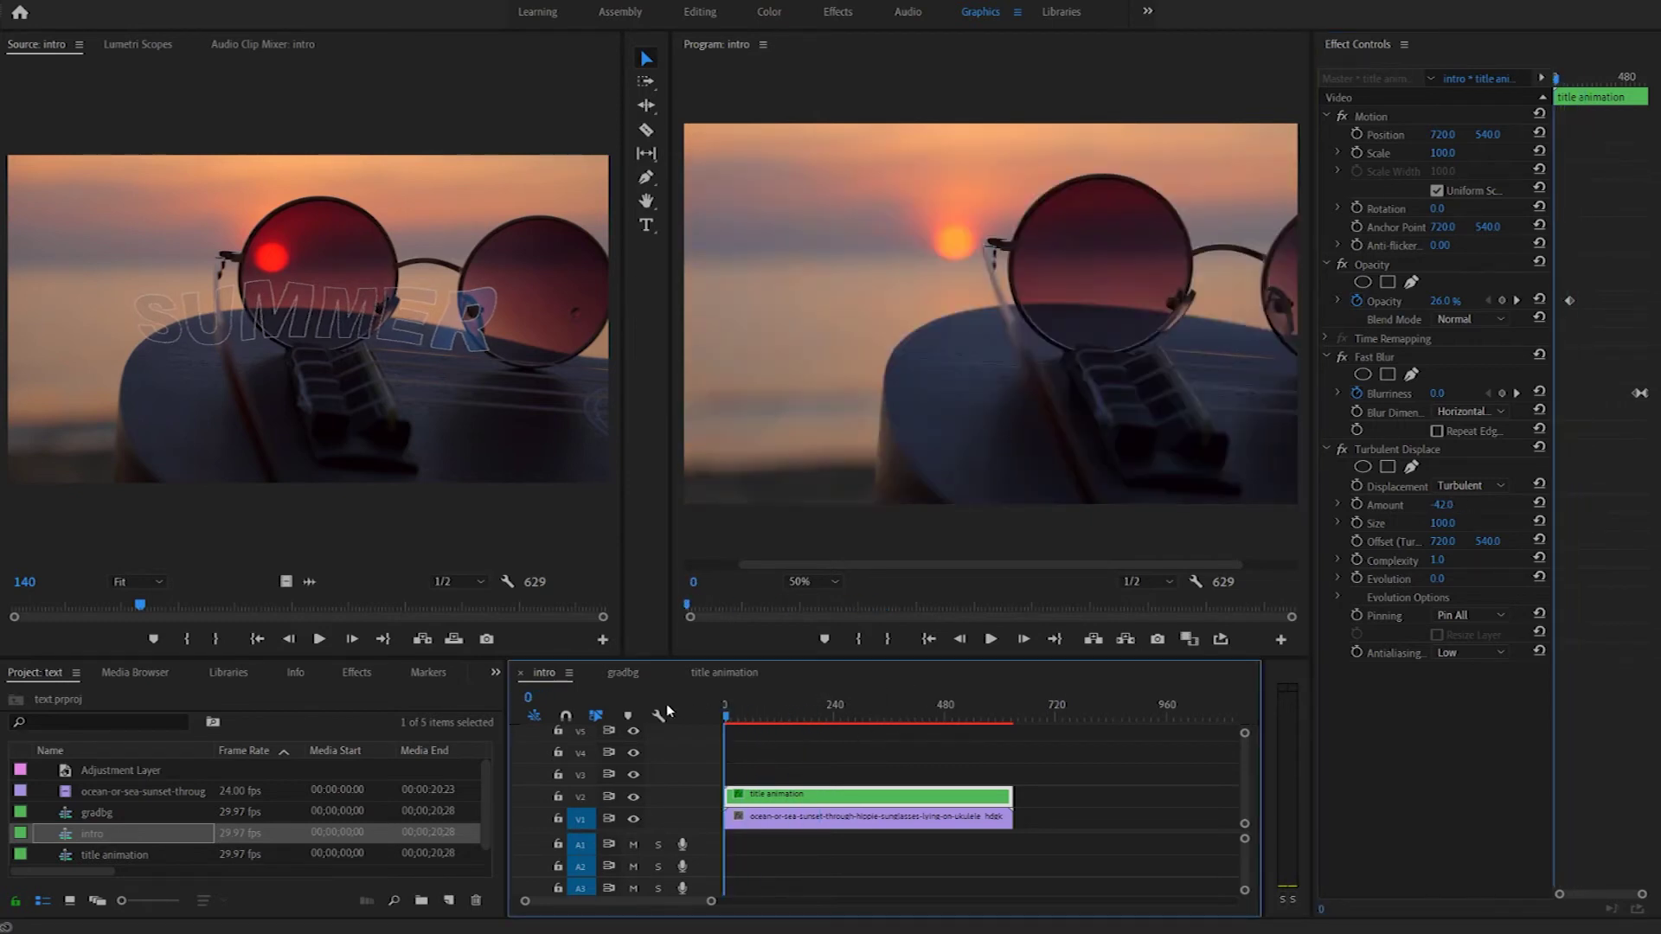
click(1356, 504)
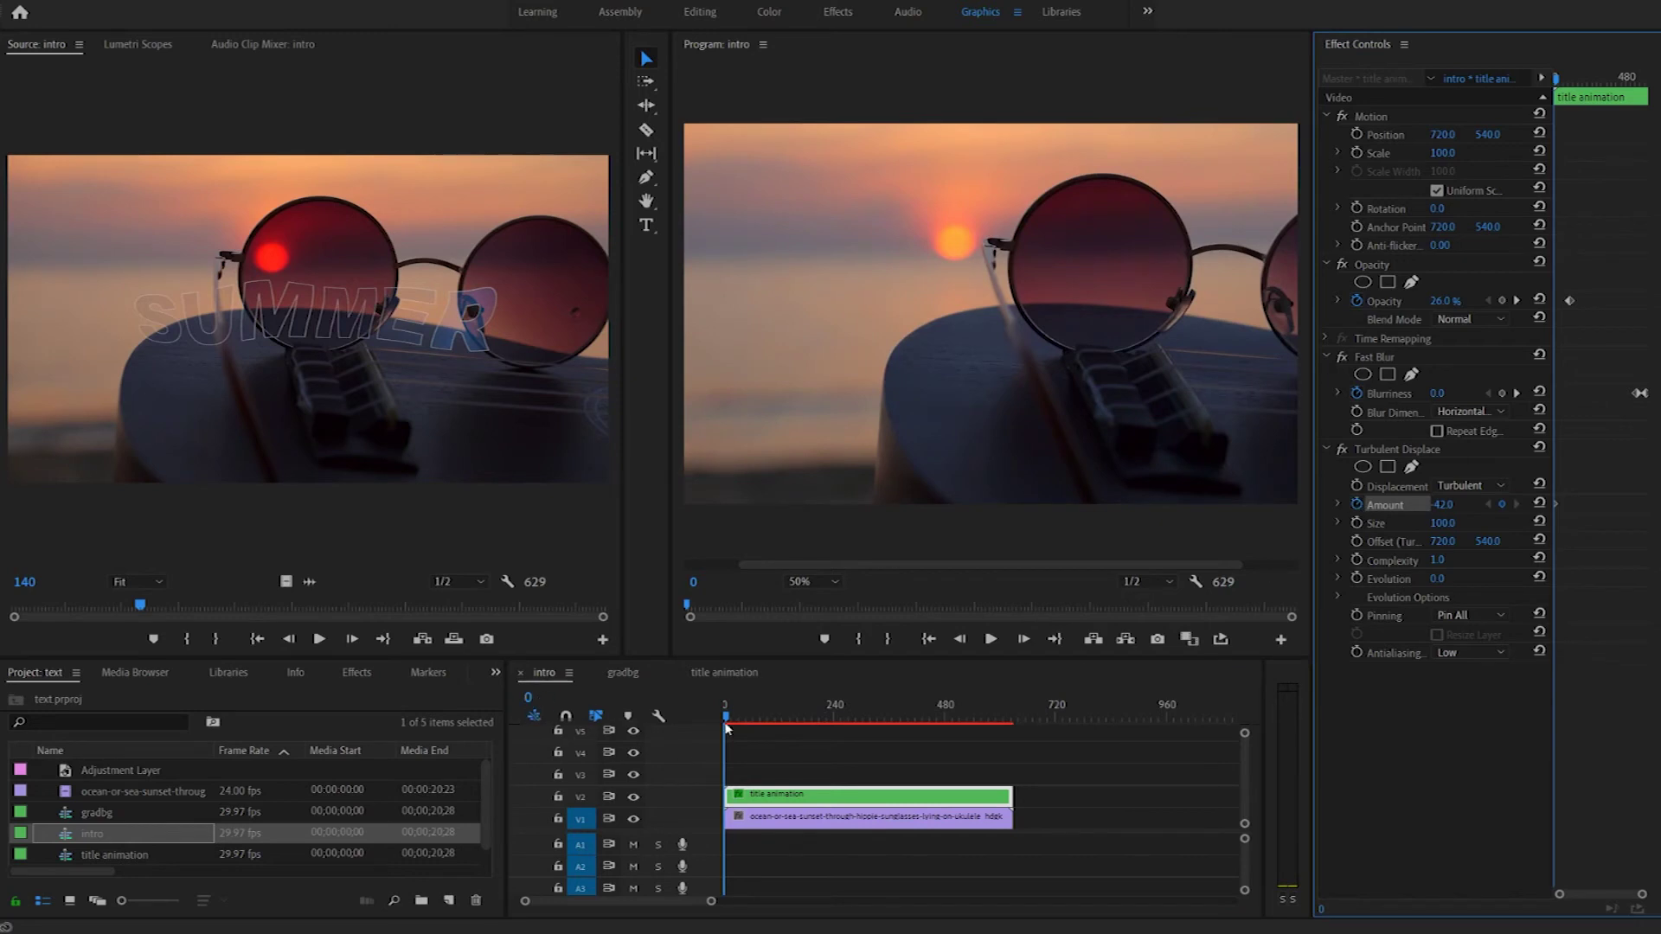
- Keyframe the Amount at frame 144 (about 64) and at frame 296 (26)
drag(727, 722, 792, 726)
click(1443, 505)
text(75)
key(Return)
text(87)
key(Return)
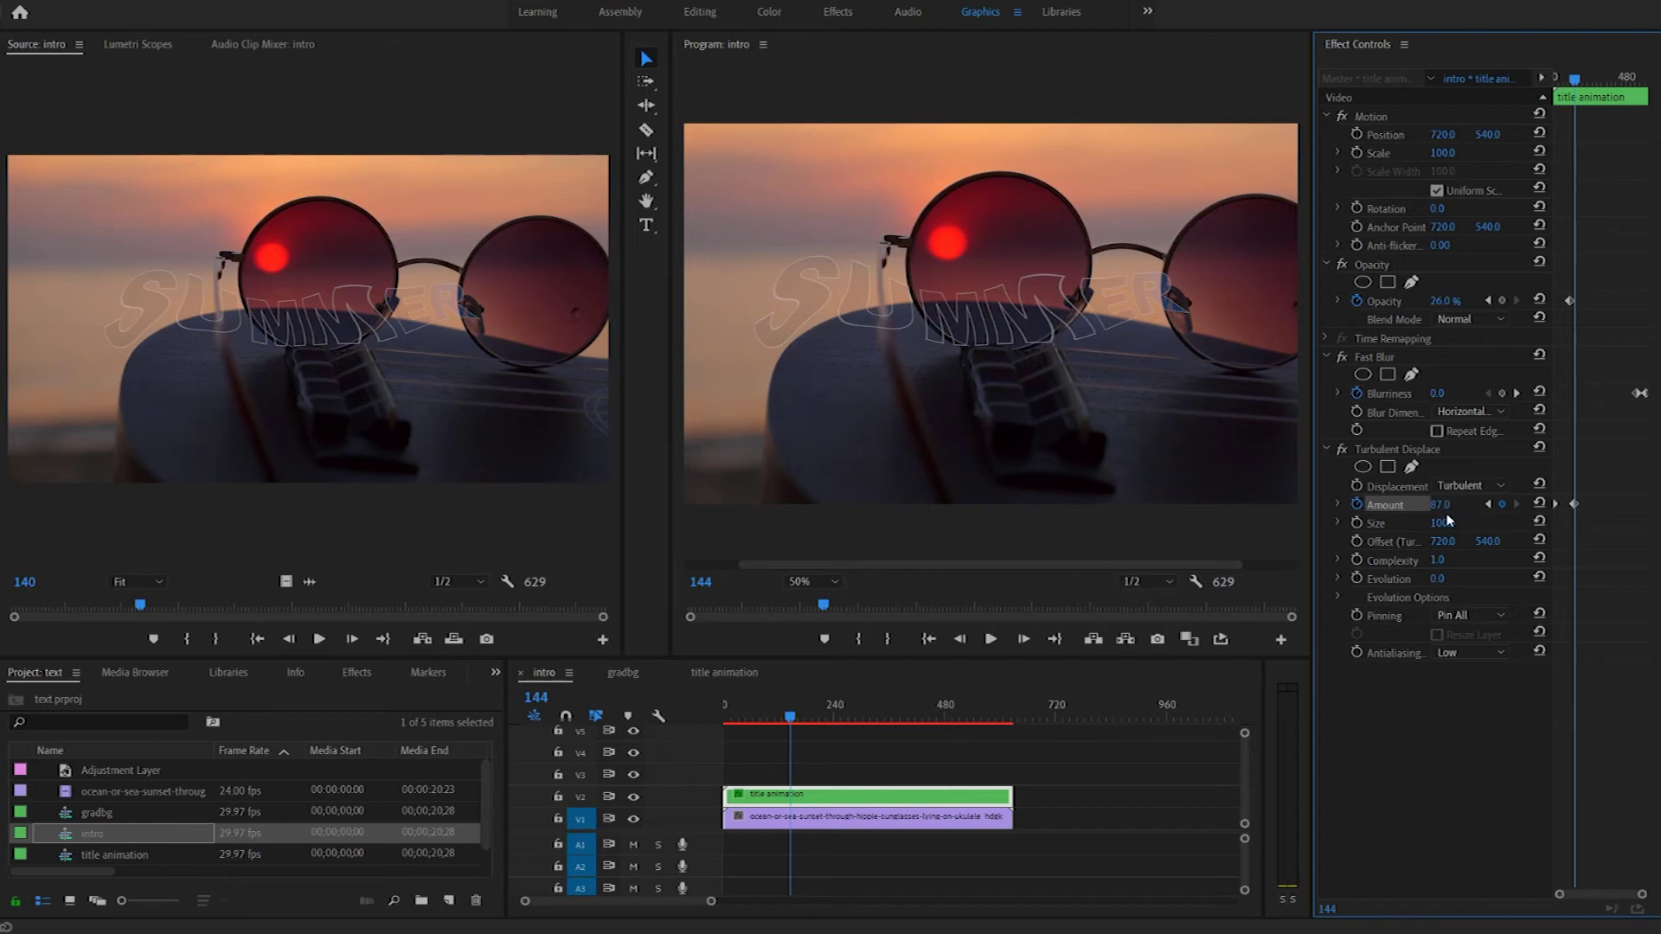
drag(1444, 512, 1425, 512)
click(791, 720)
drag(791, 720, 860, 721)
drag(1449, 510, 1352, 510)
- Set a final Amount keyframe of 0 at frame 621
drag(870, 720, 1014, 725)
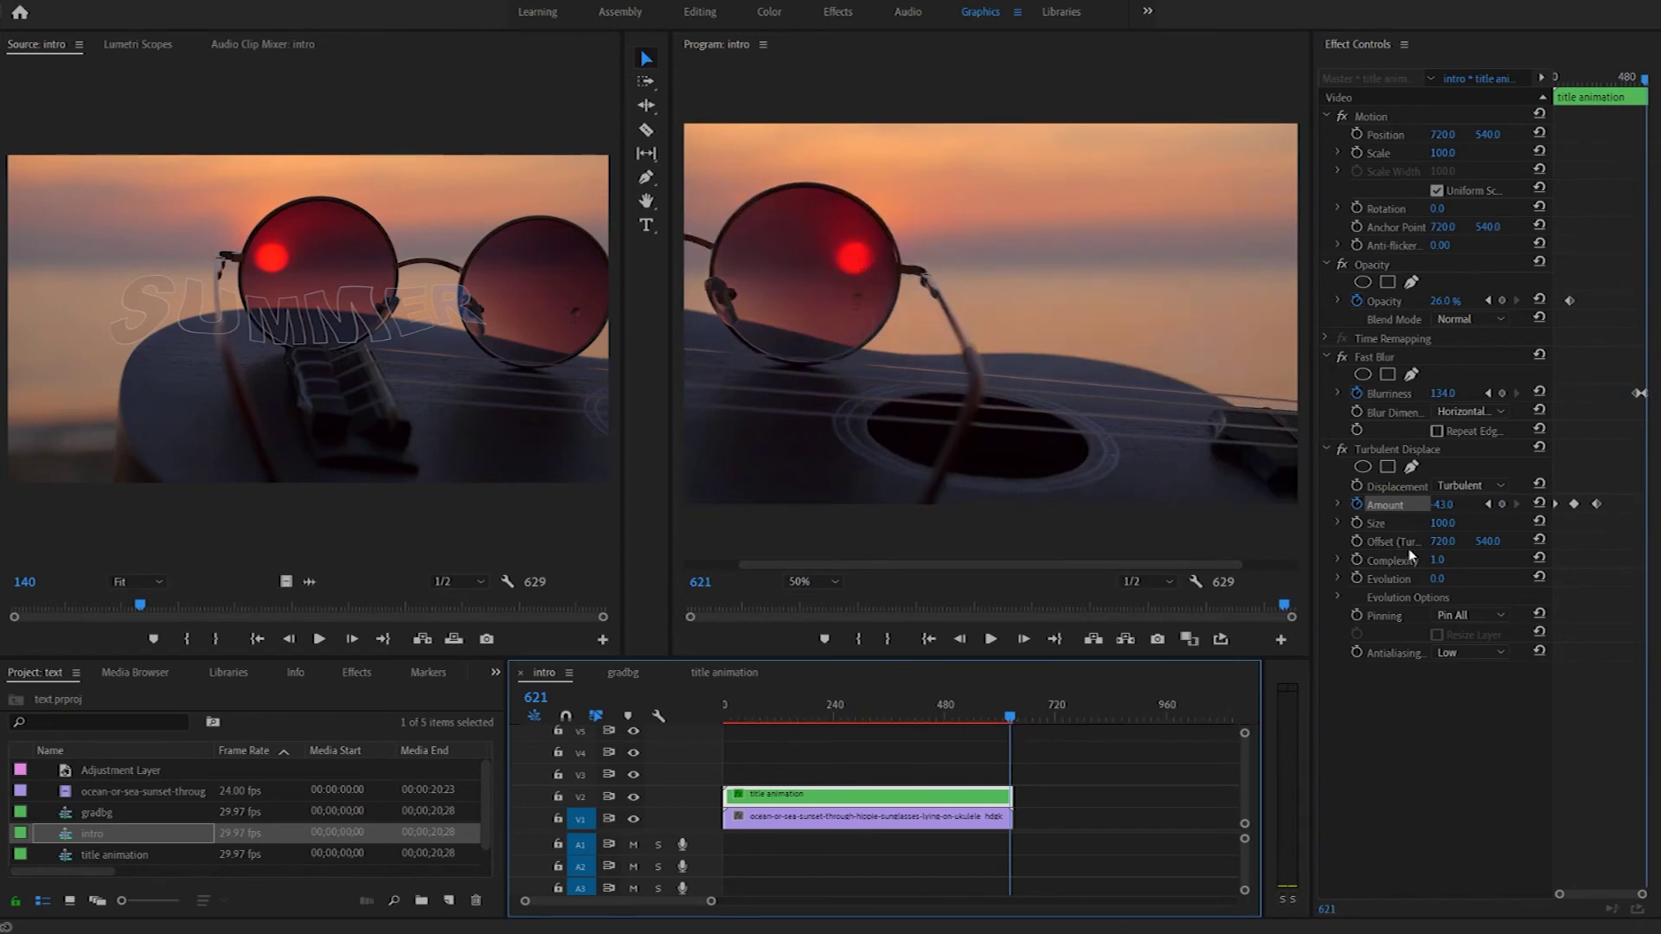
click(1454, 501)
text(0)
key(Return)
- Play the intro from the first frame to review the Amount animation
click(1008, 719)
key(Home)
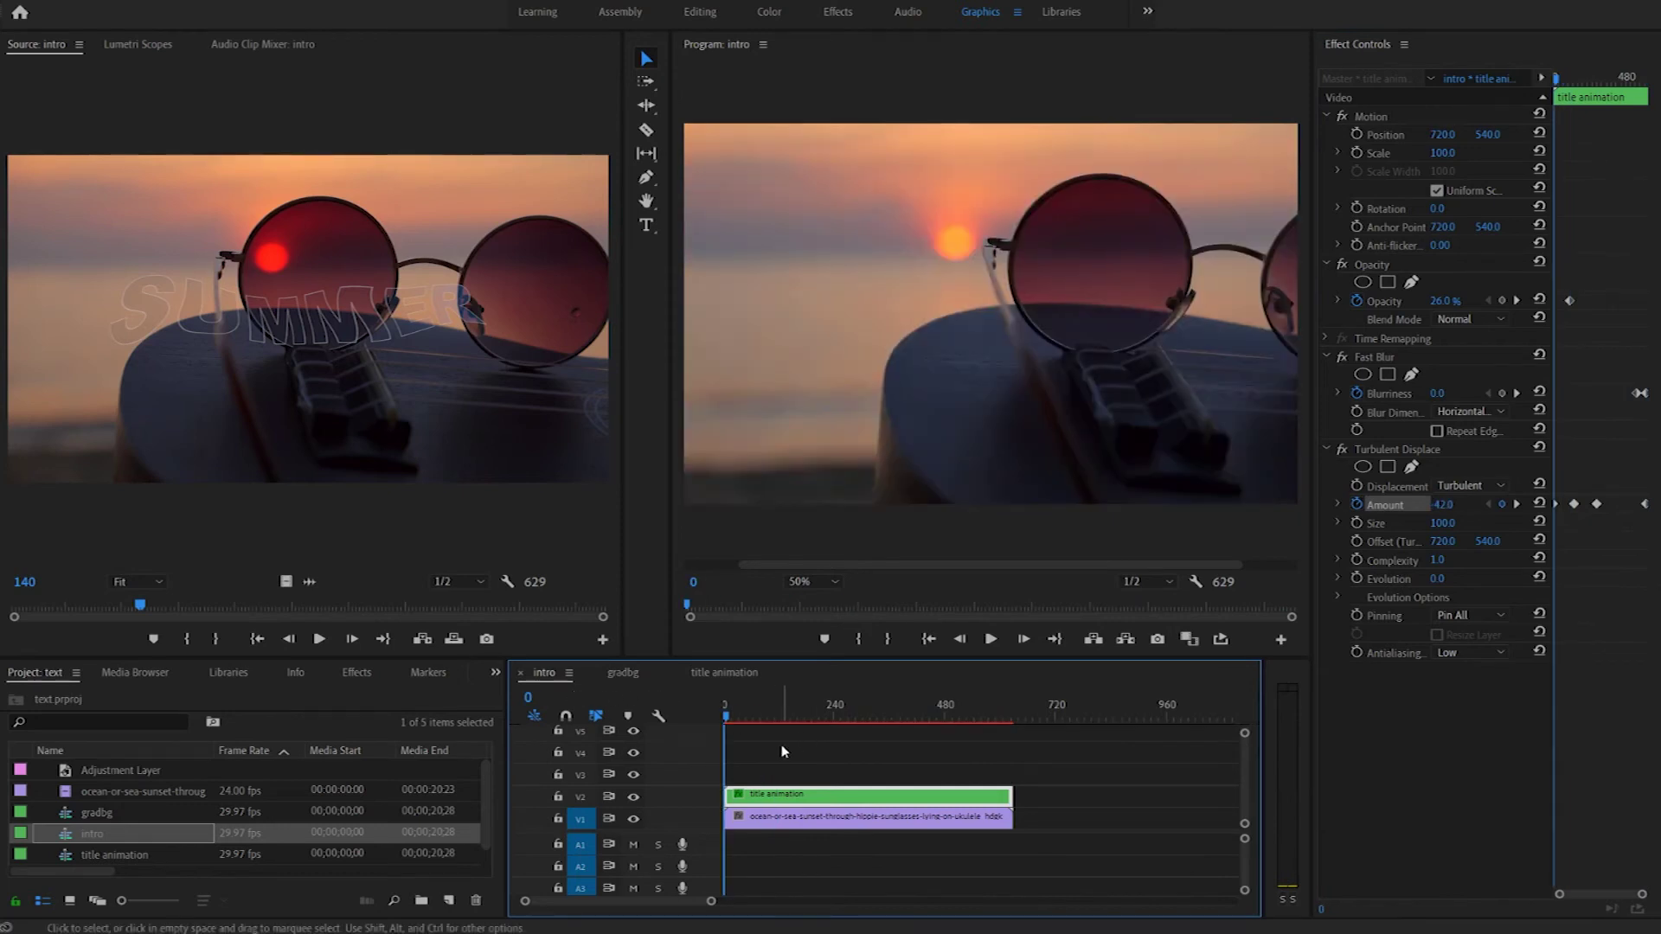
click(782, 751)
key(space)
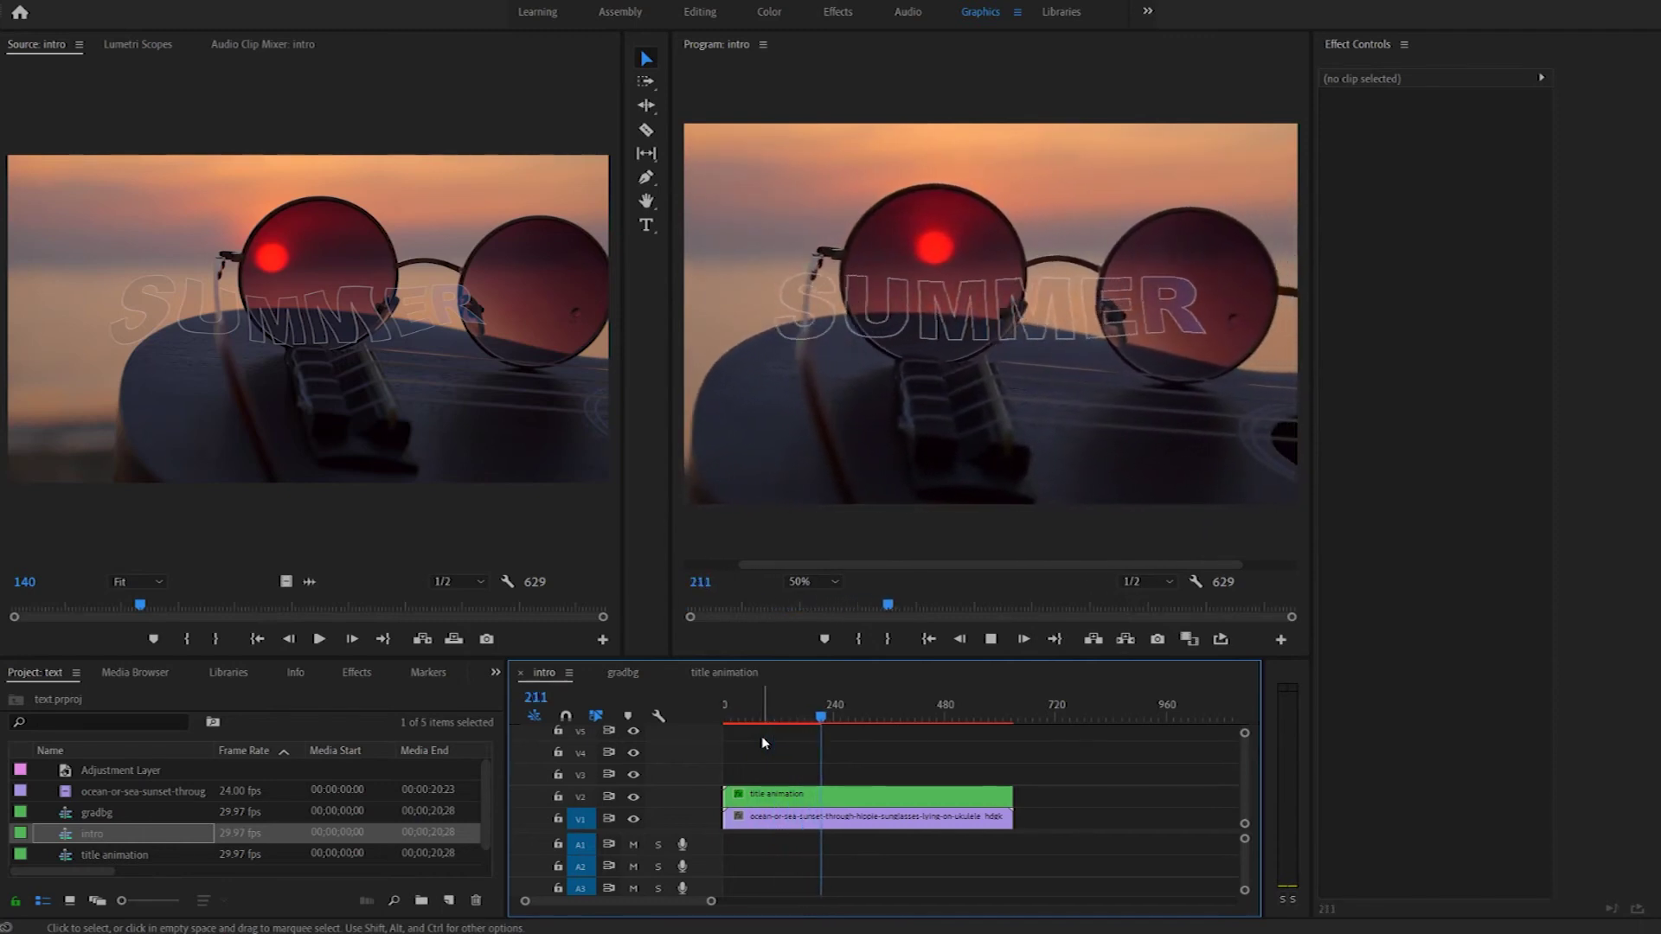
key(space)
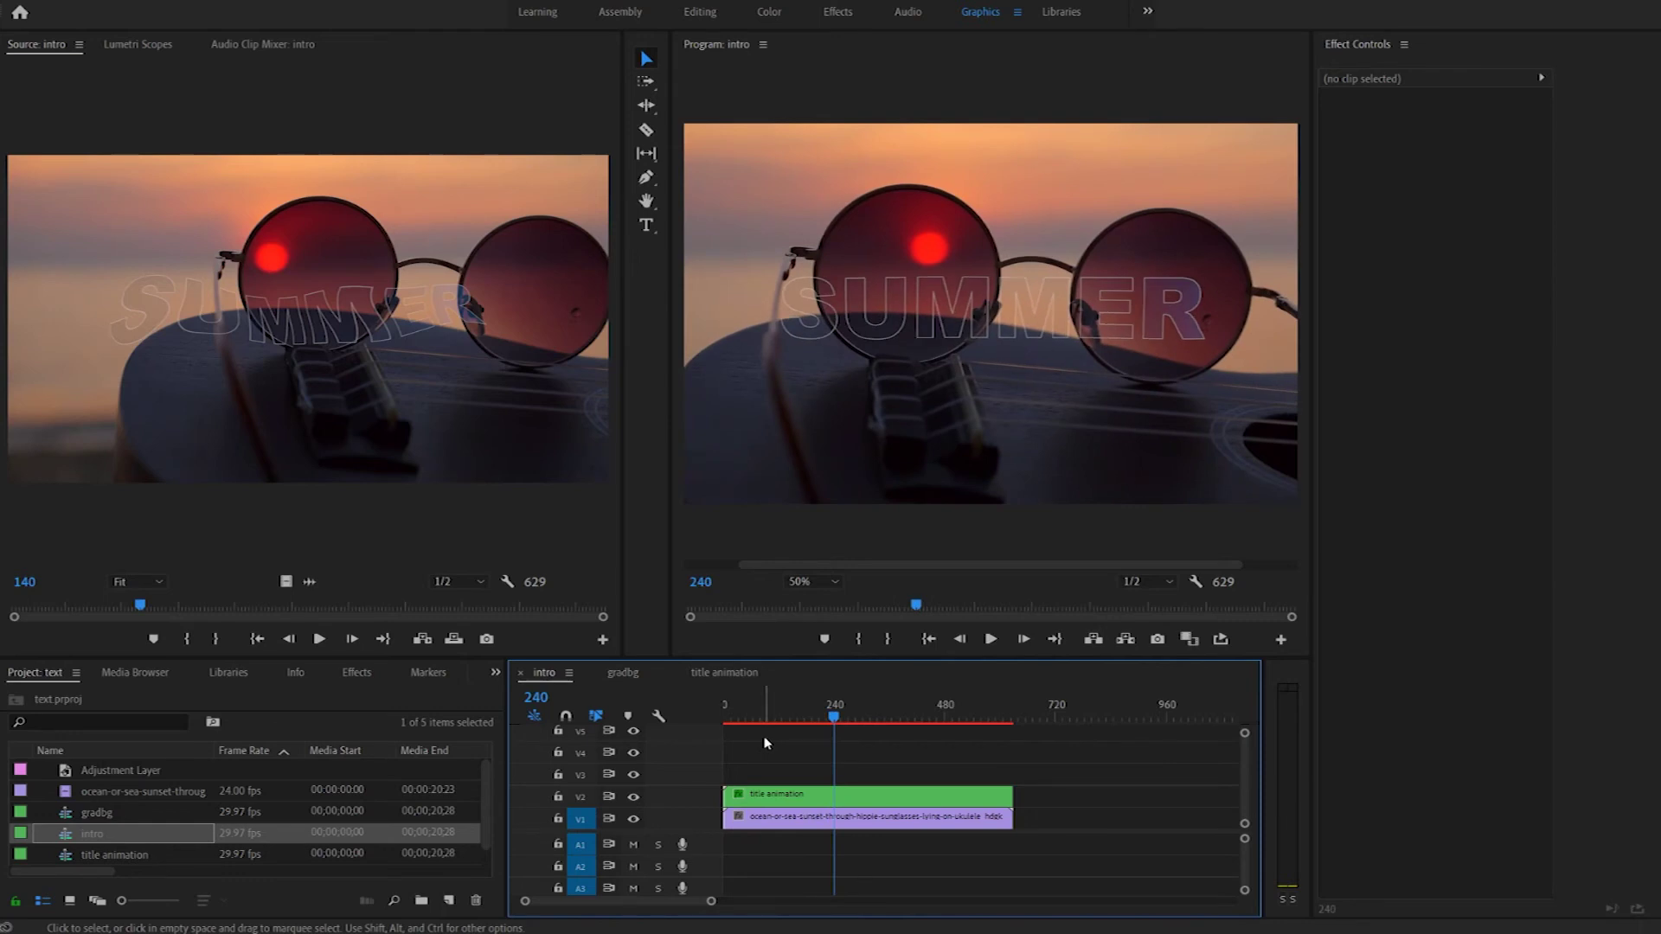
- Return to frame 0 on the title animation clip and turn off the Amount stopwatch
drag(833, 717, 725, 717)
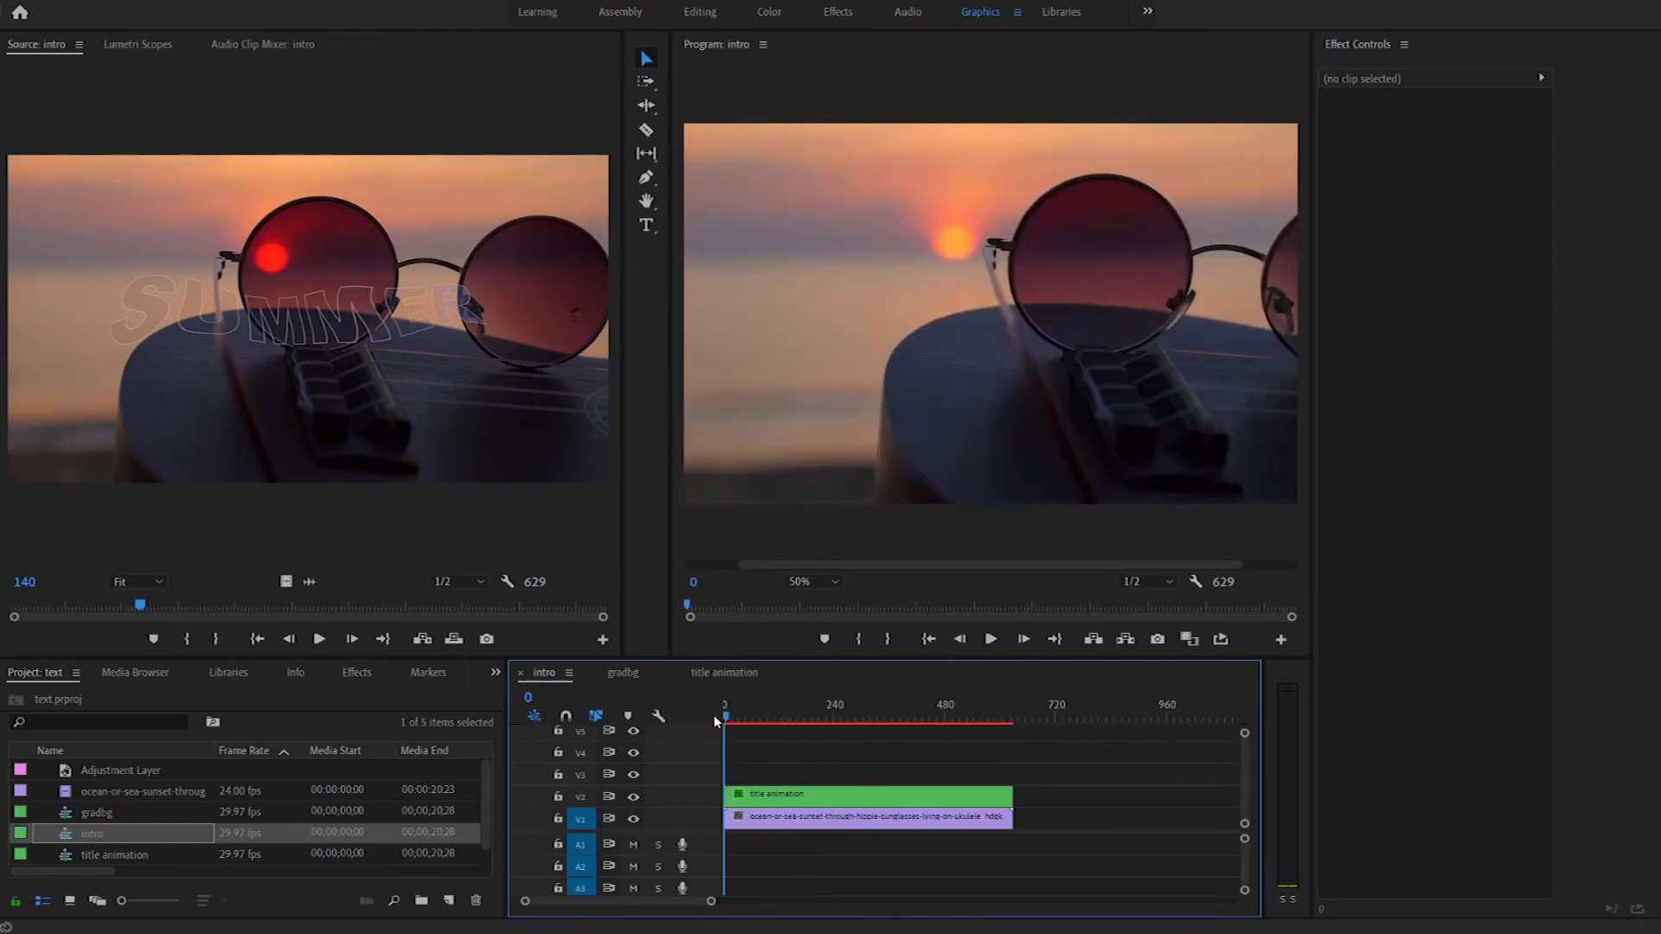
click(792, 802)
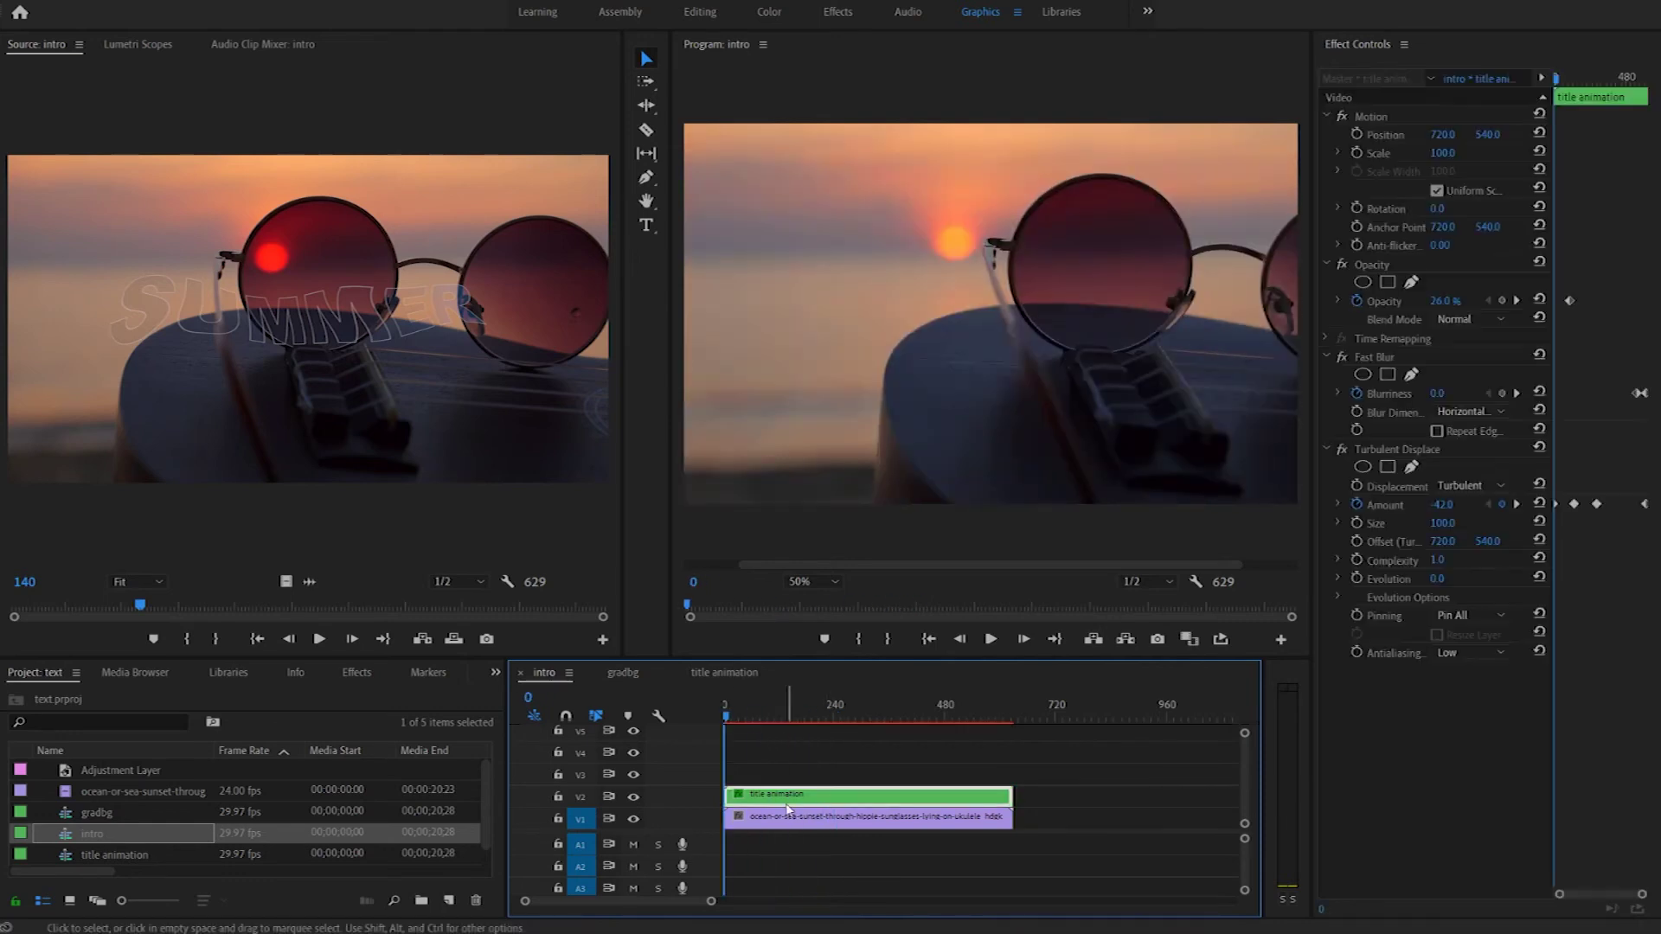
click(1357, 505)
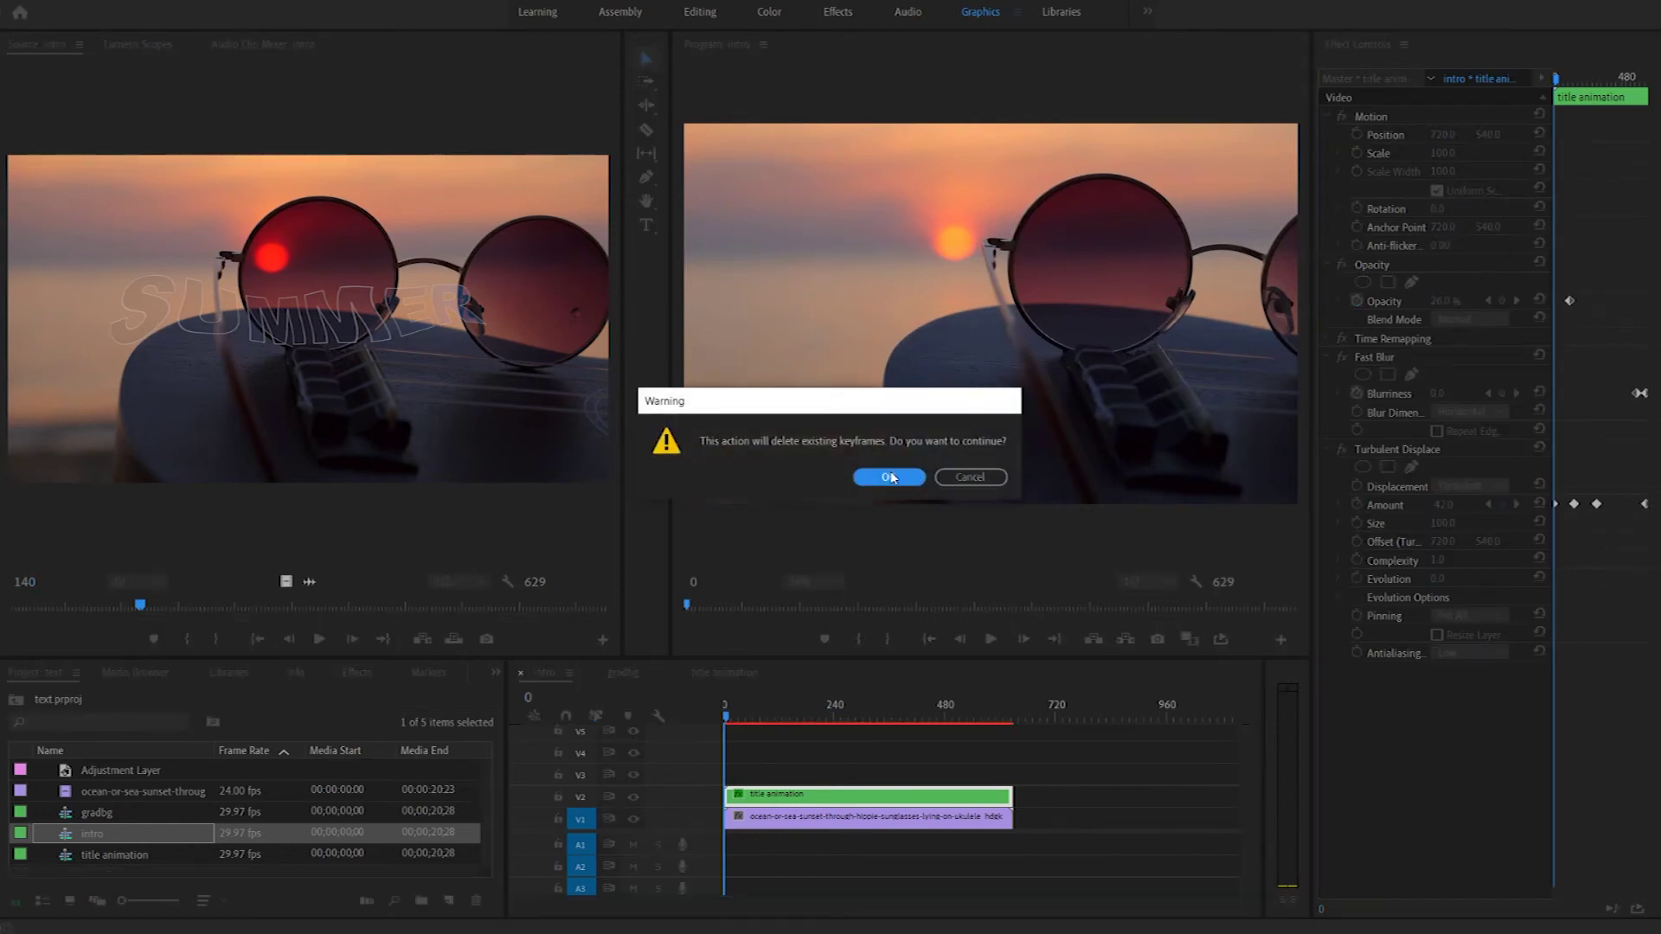
- Delete the Amount keyframes and set a static Amount of 0 at frame 162
click(888, 477)
click(806, 718)
drag(813, 731, 798, 725)
click(1453, 504)
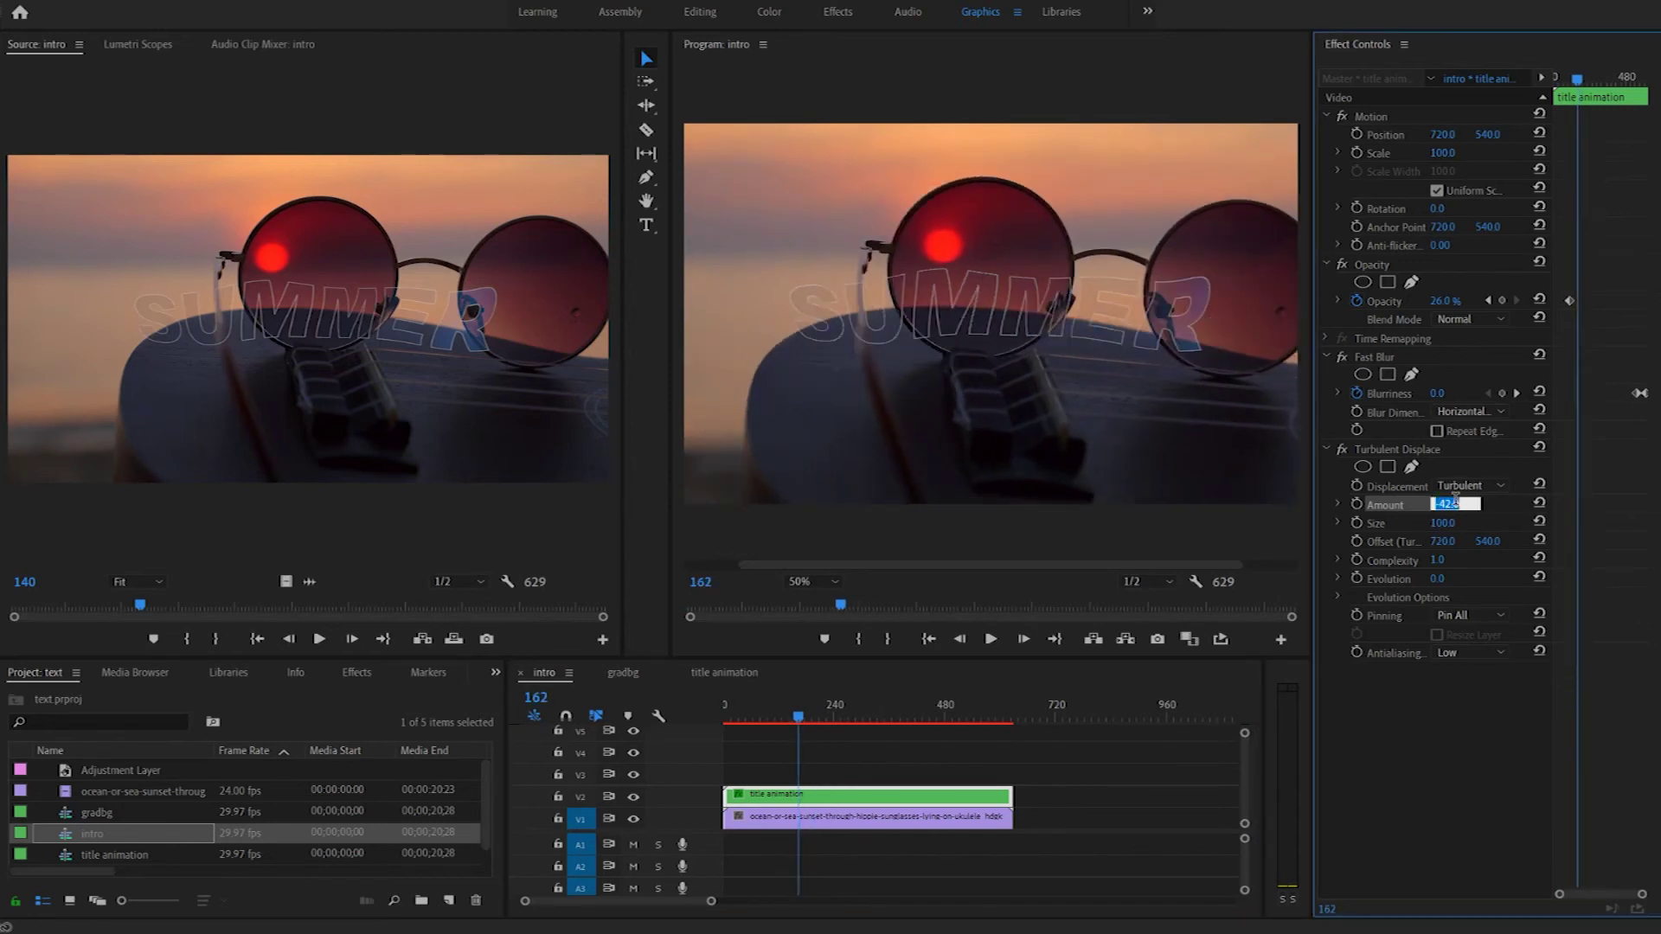
text(0)
key(Return)
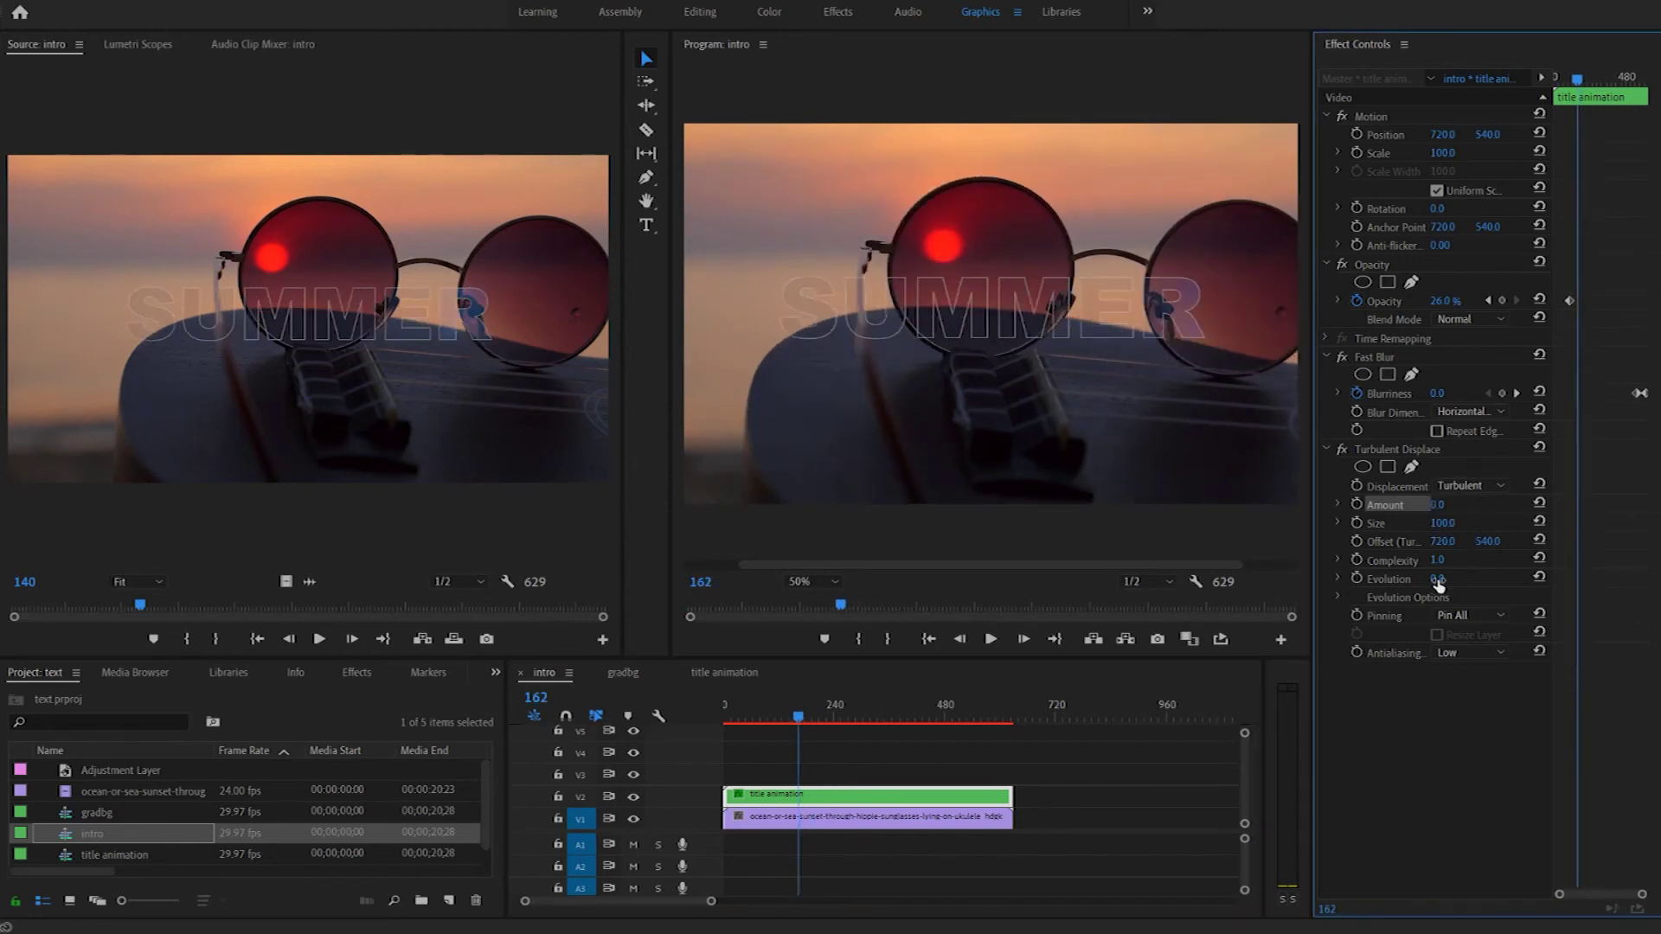
- Set Turbulent Displace Amount to 36 and Evolution to 1x28.0°
drag(1436, 580, 1539, 580)
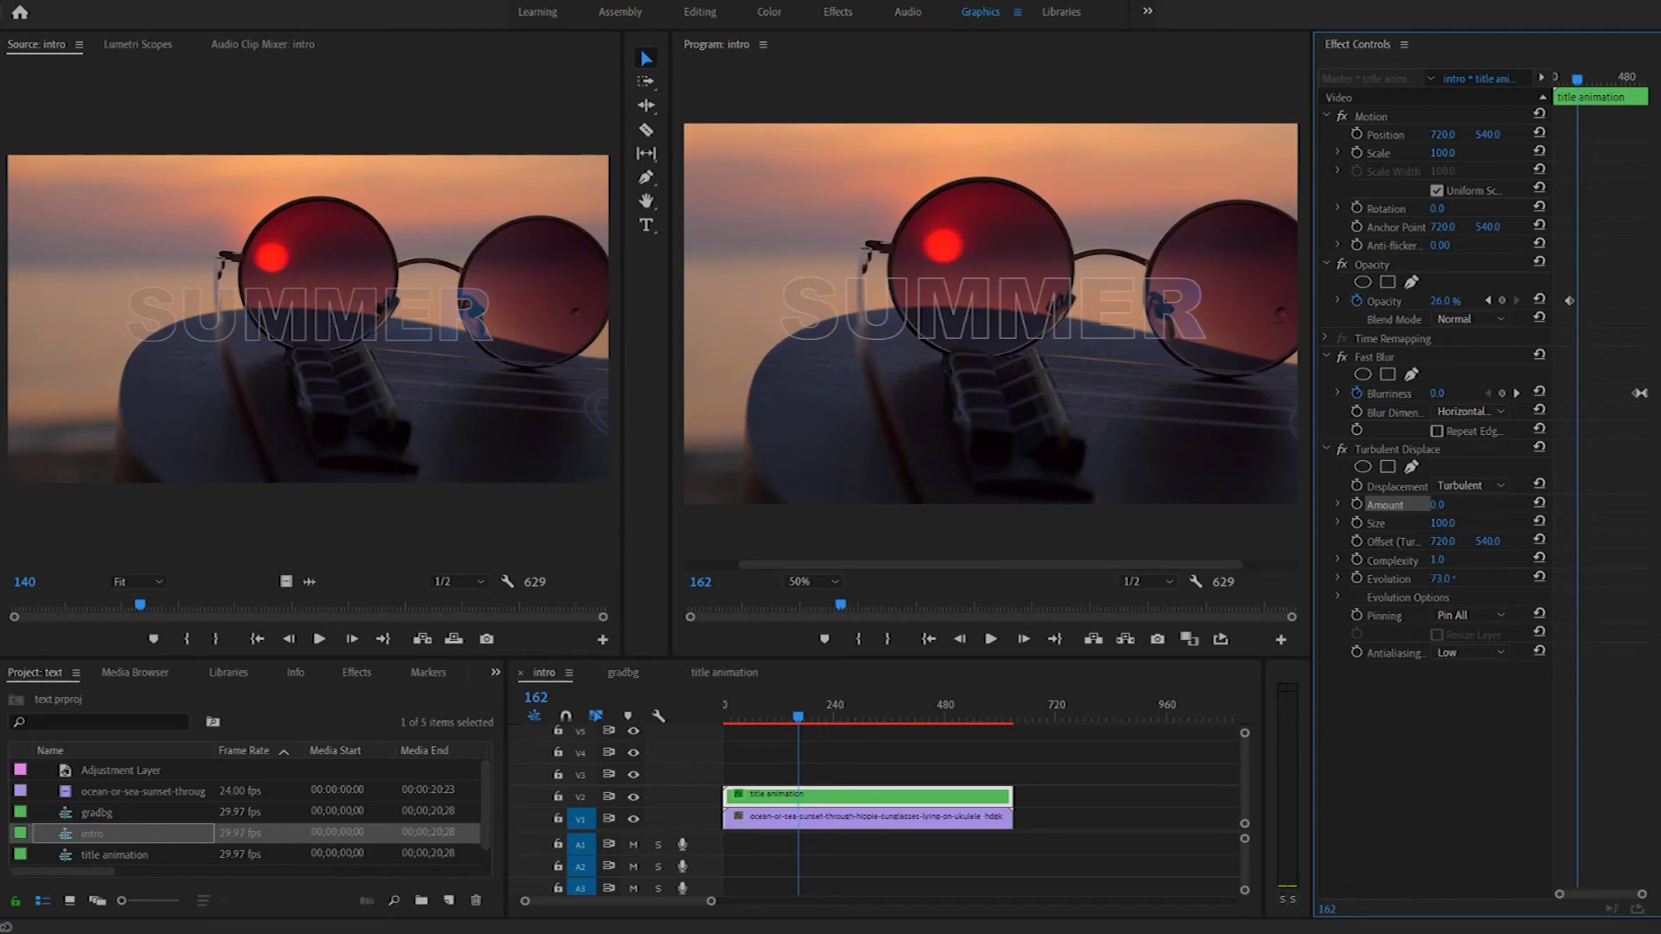
drag(1435, 508, 1467, 508)
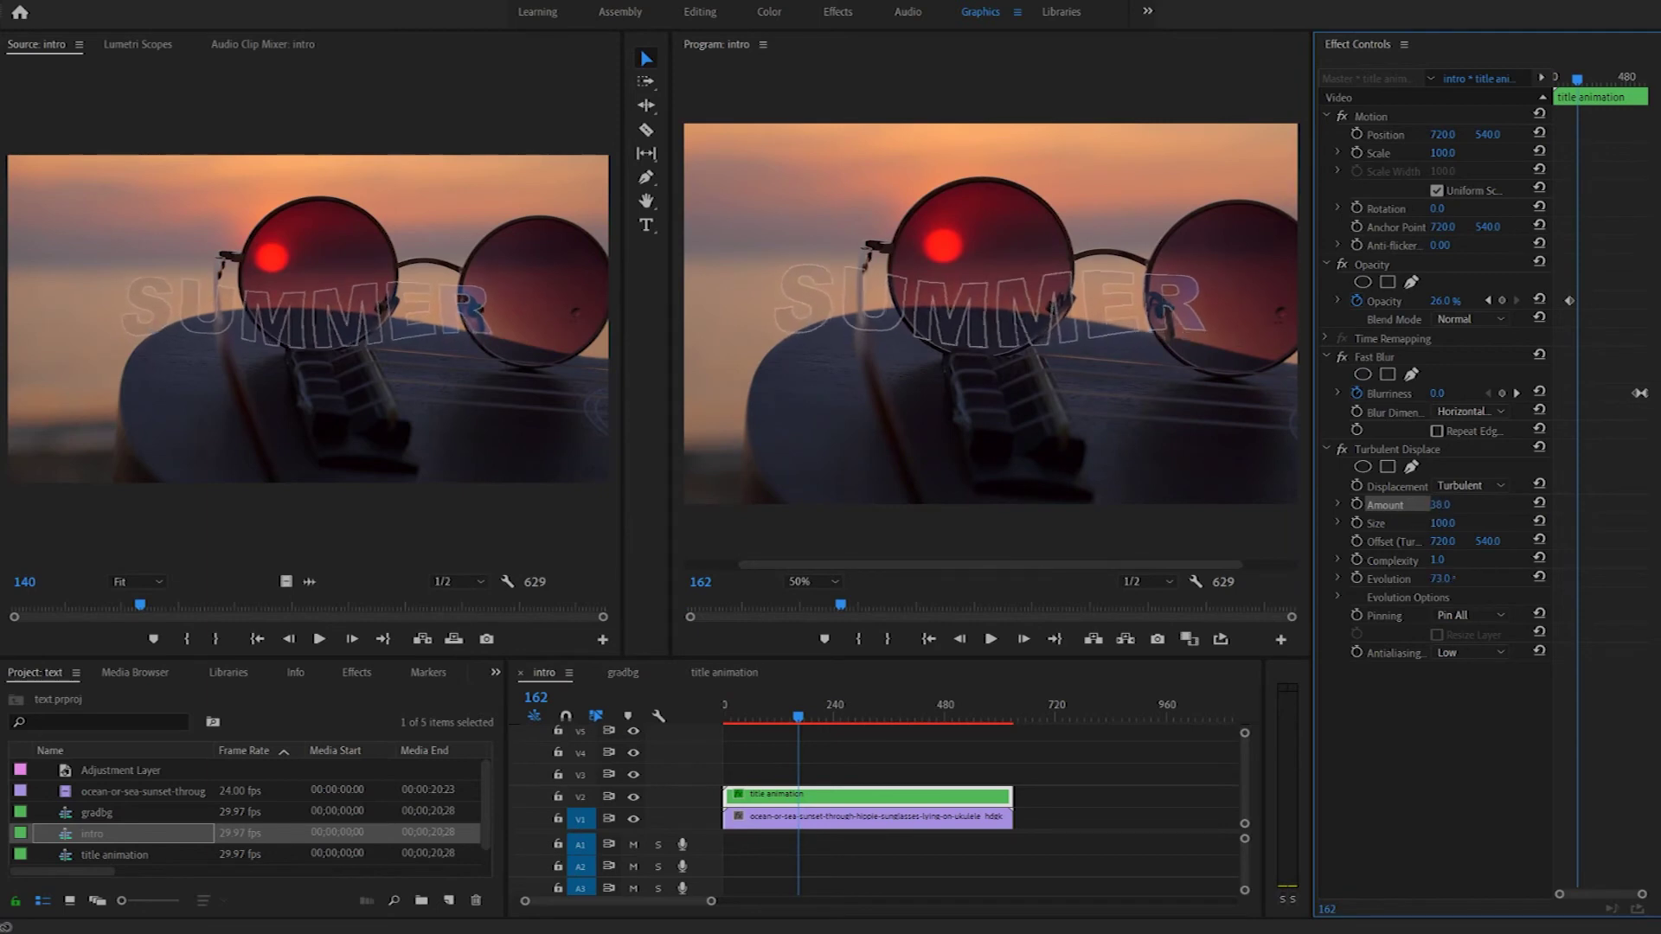
drag(1439, 581, 1575, 581)
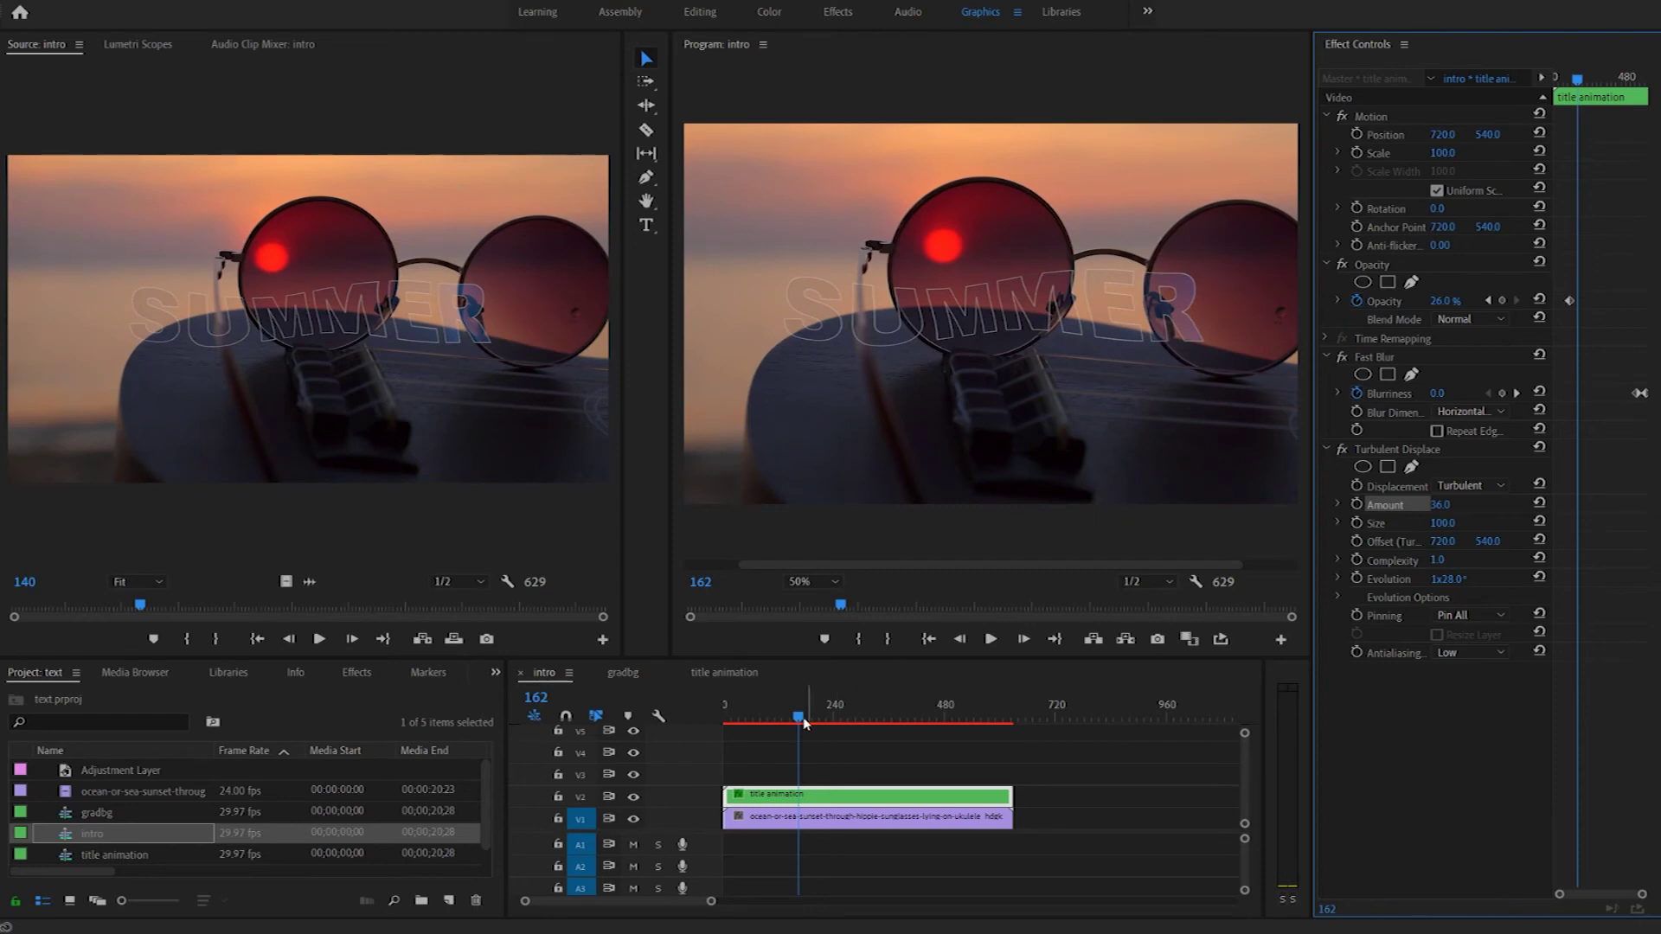
drag(797, 717, 681, 707)
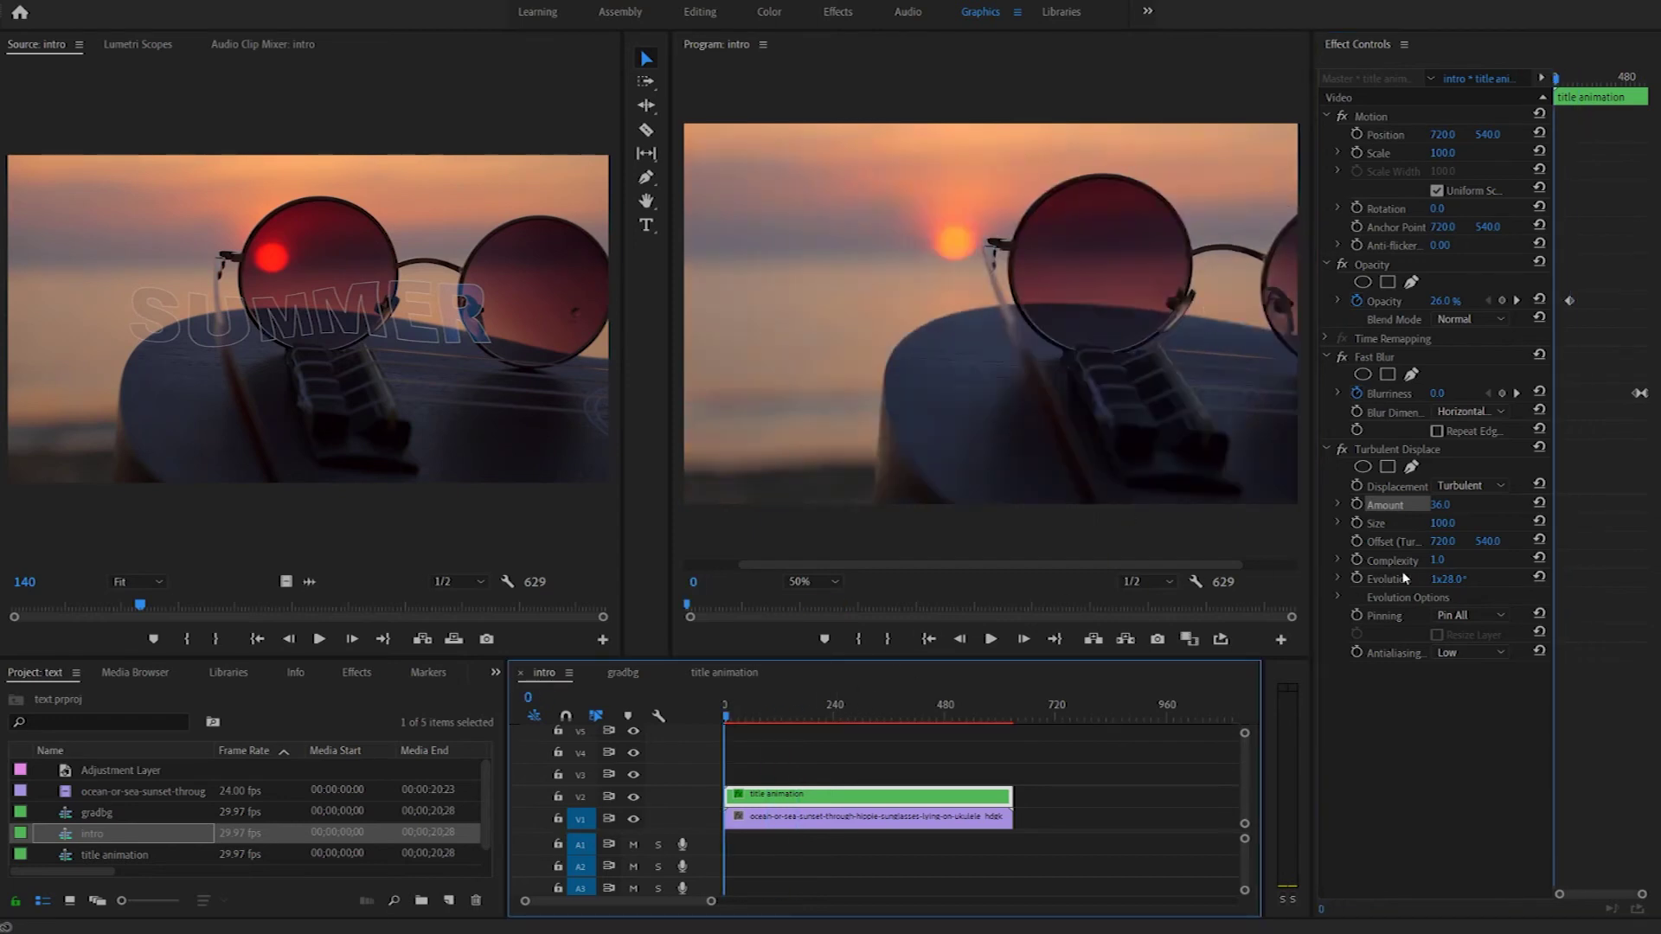
- Set Evolution to 0° and add its first keyframe at frame 0
click(1438, 580)
text(0)
key(Return)
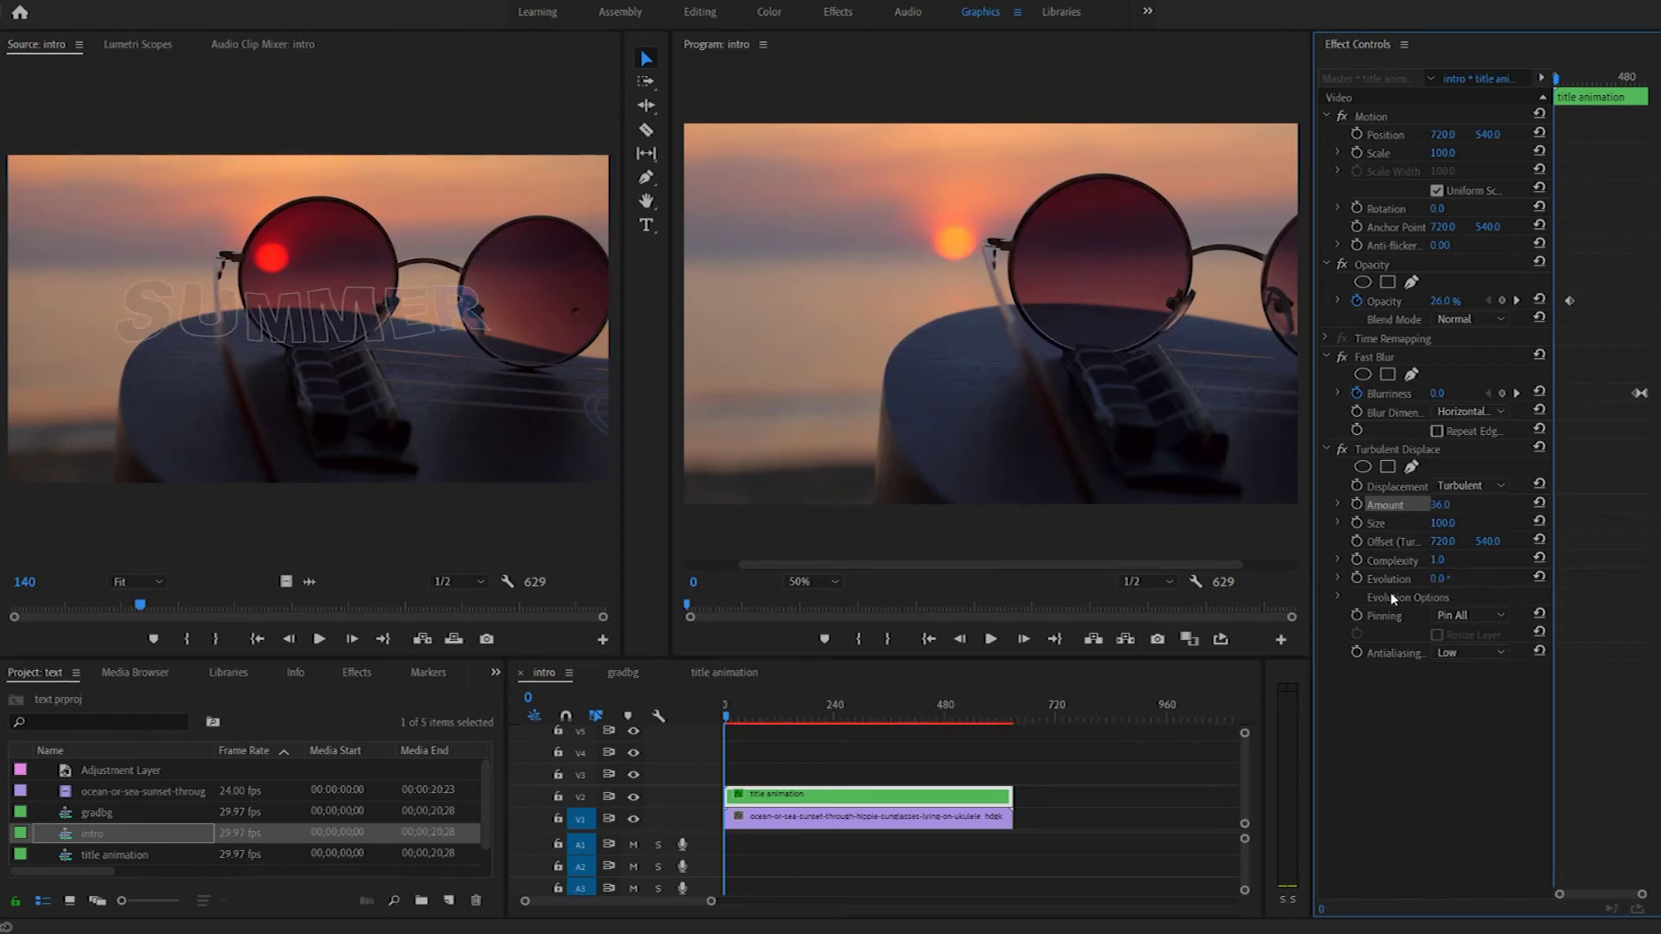
click(1356, 579)
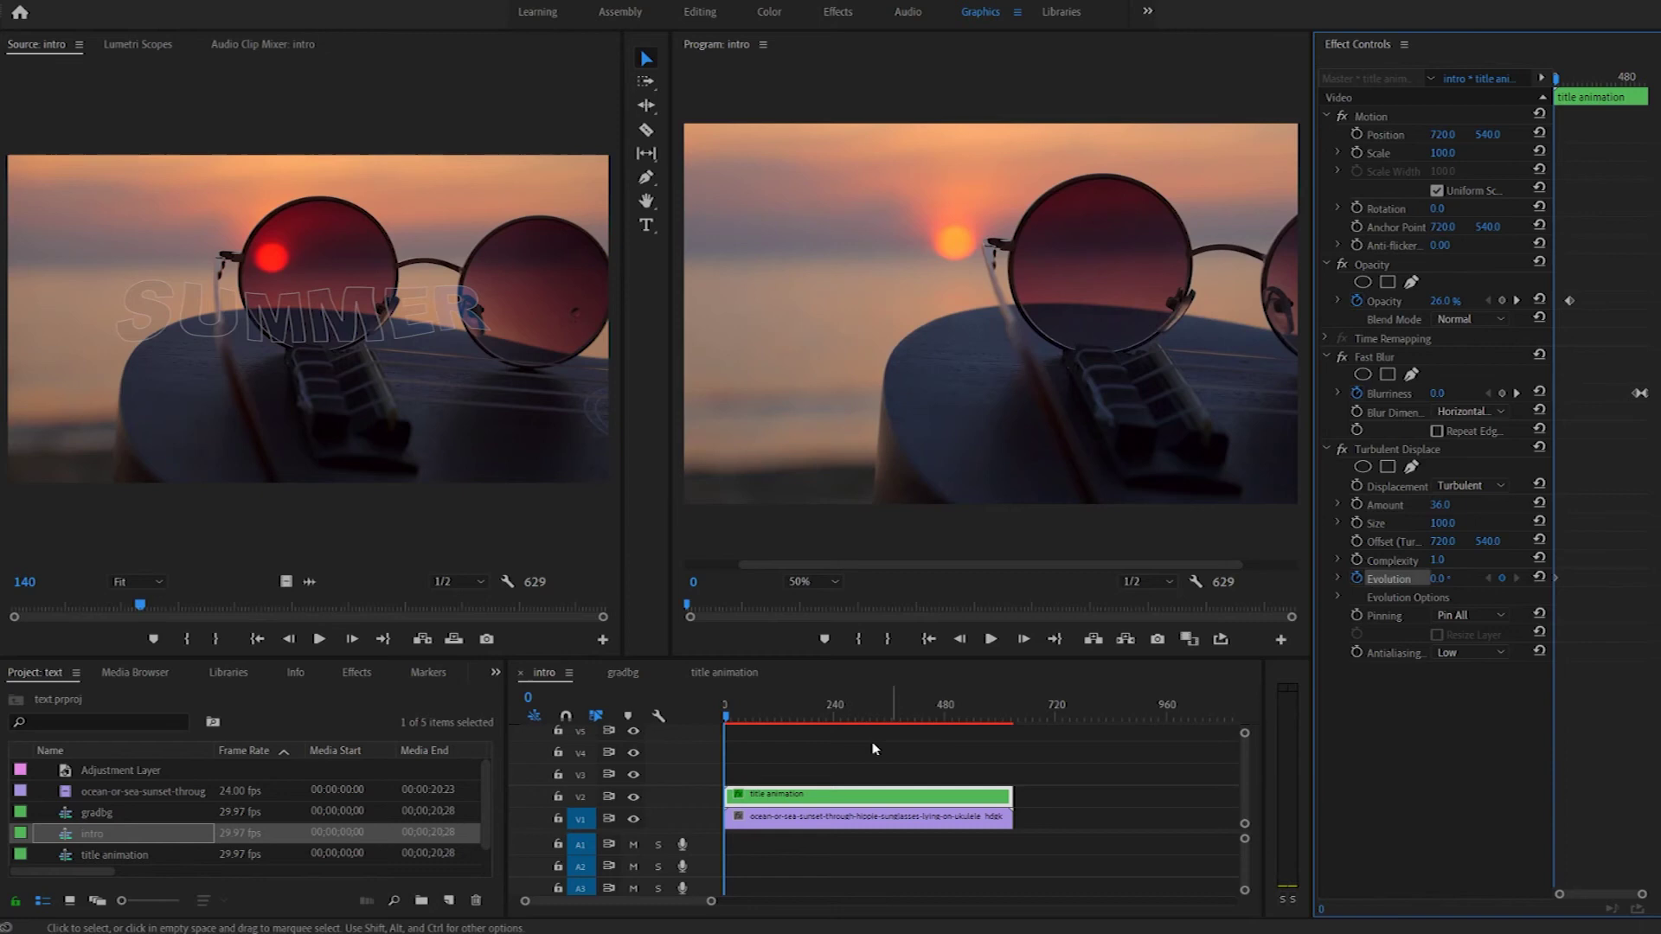
- Go to the sequence's last visible frame and keyframe Evolution at 151°
drag(727, 716, 949, 735)
key(Home)
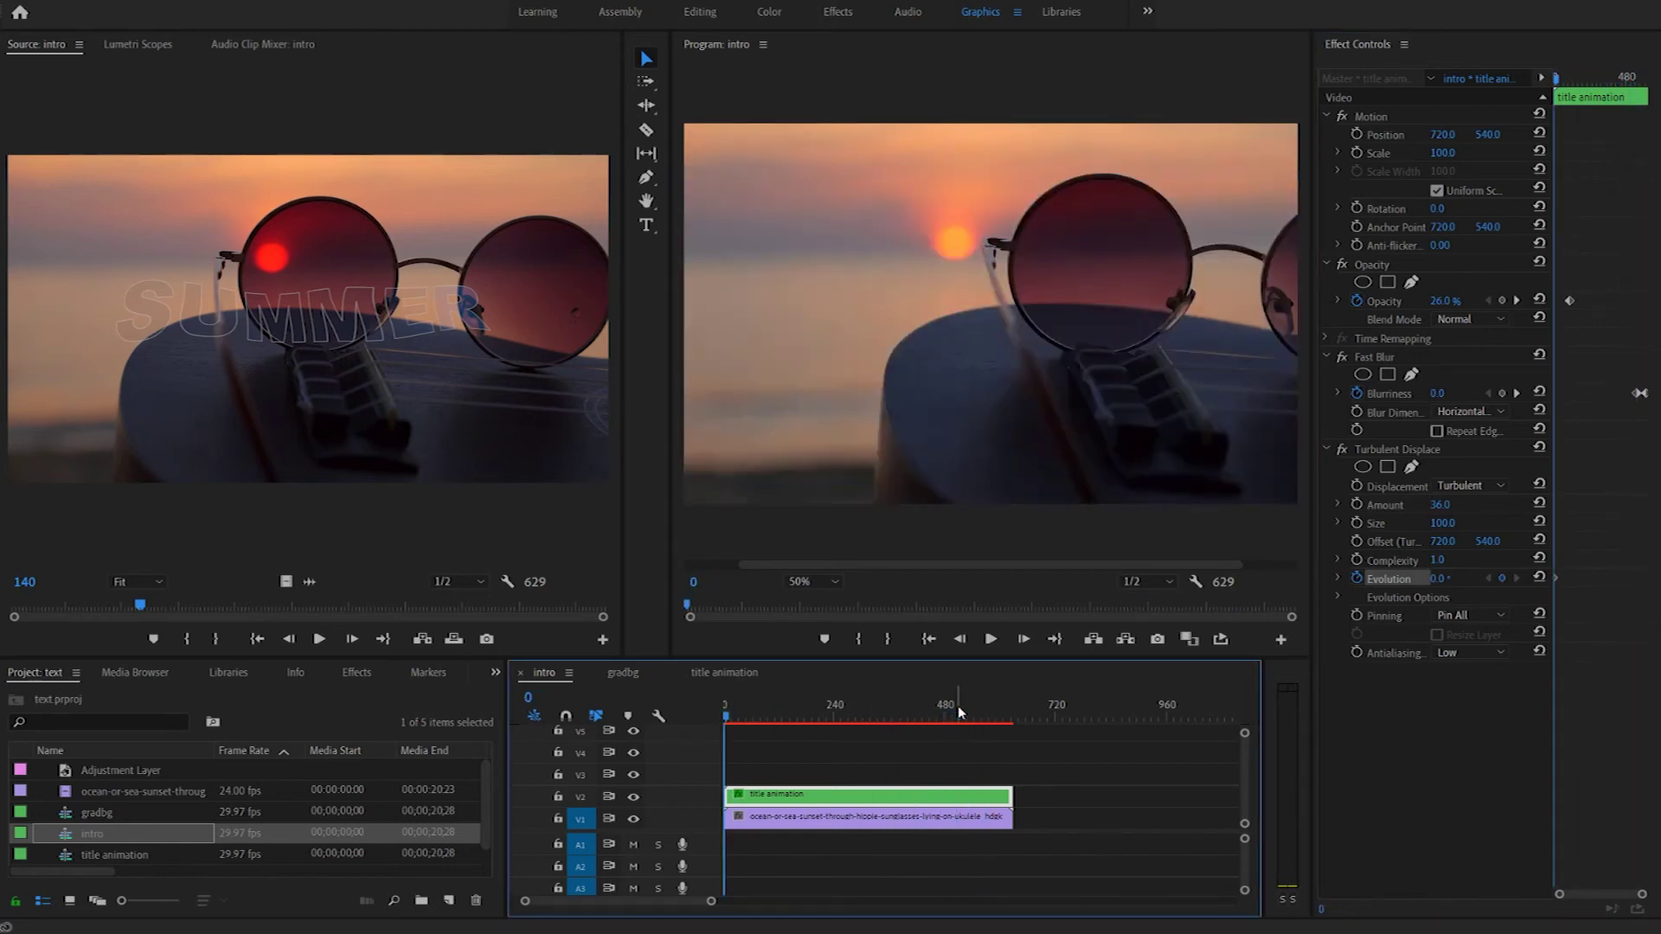
key(End)
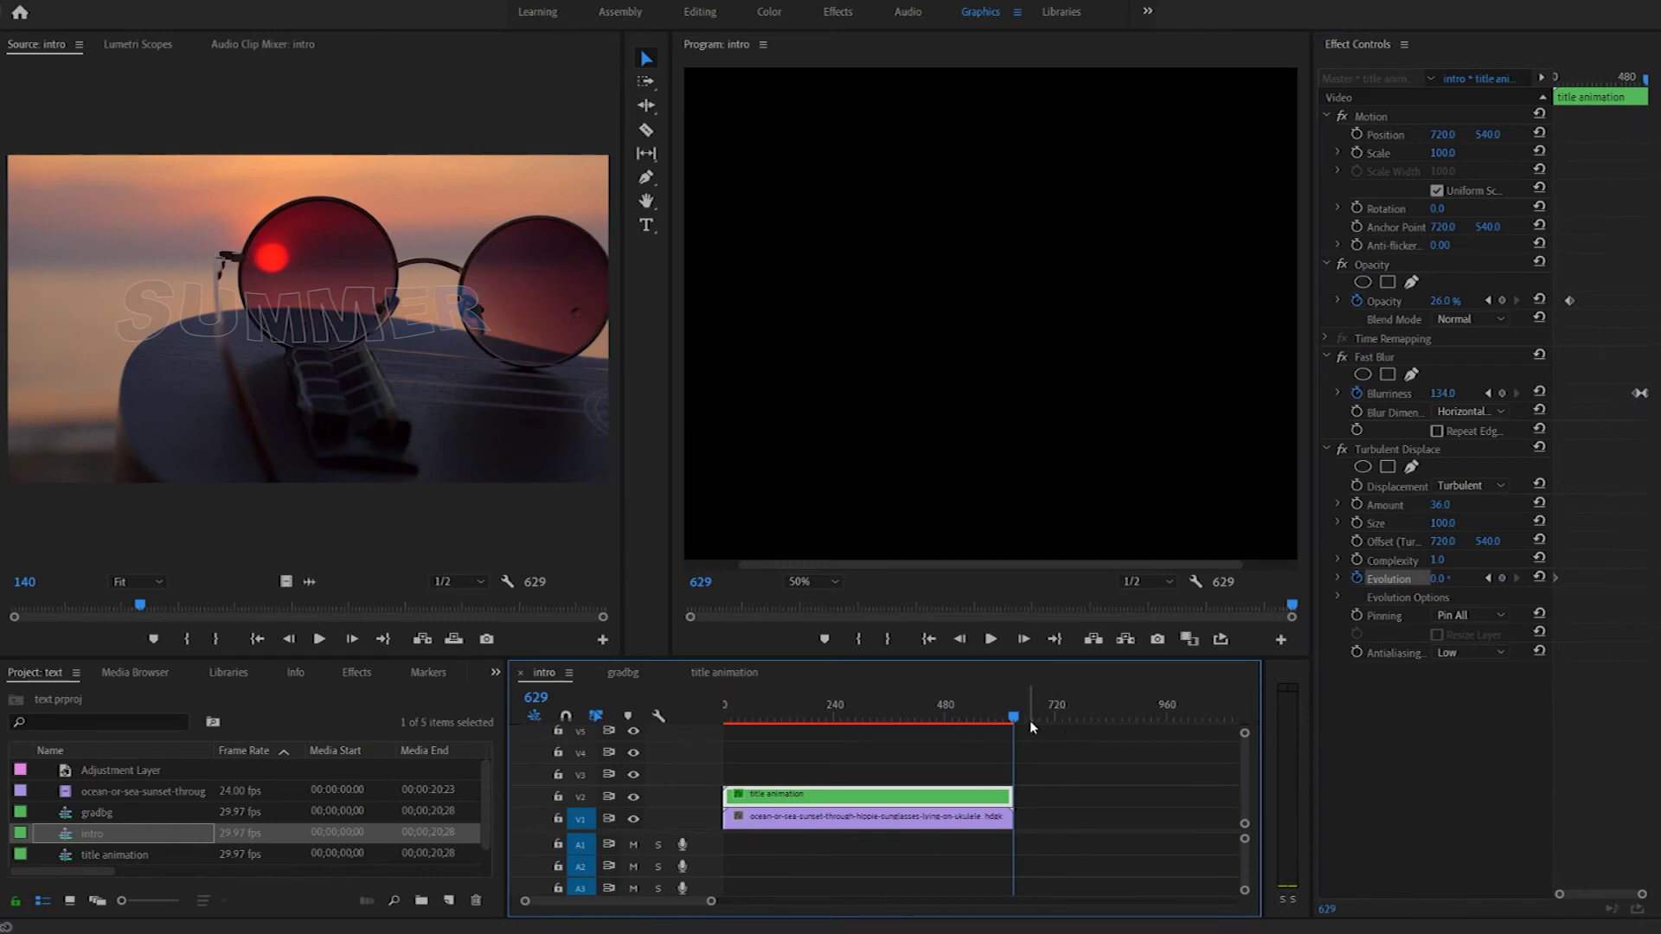
key(Left)
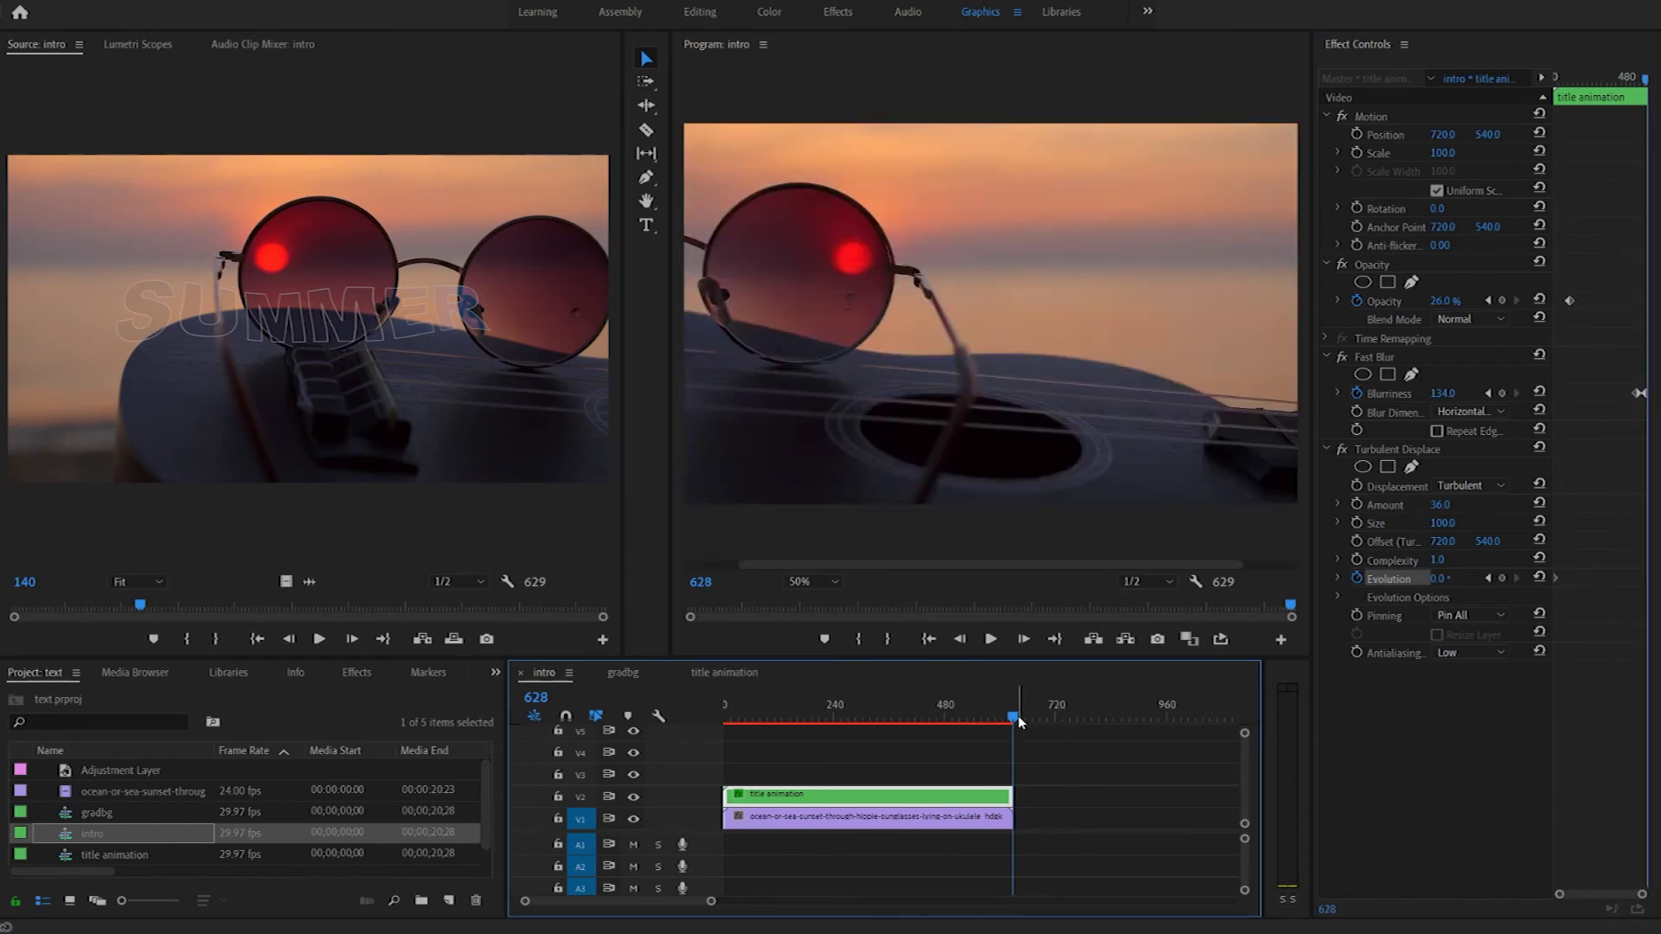
click(1434, 579)
drag(1457, 579, 1416, 578)
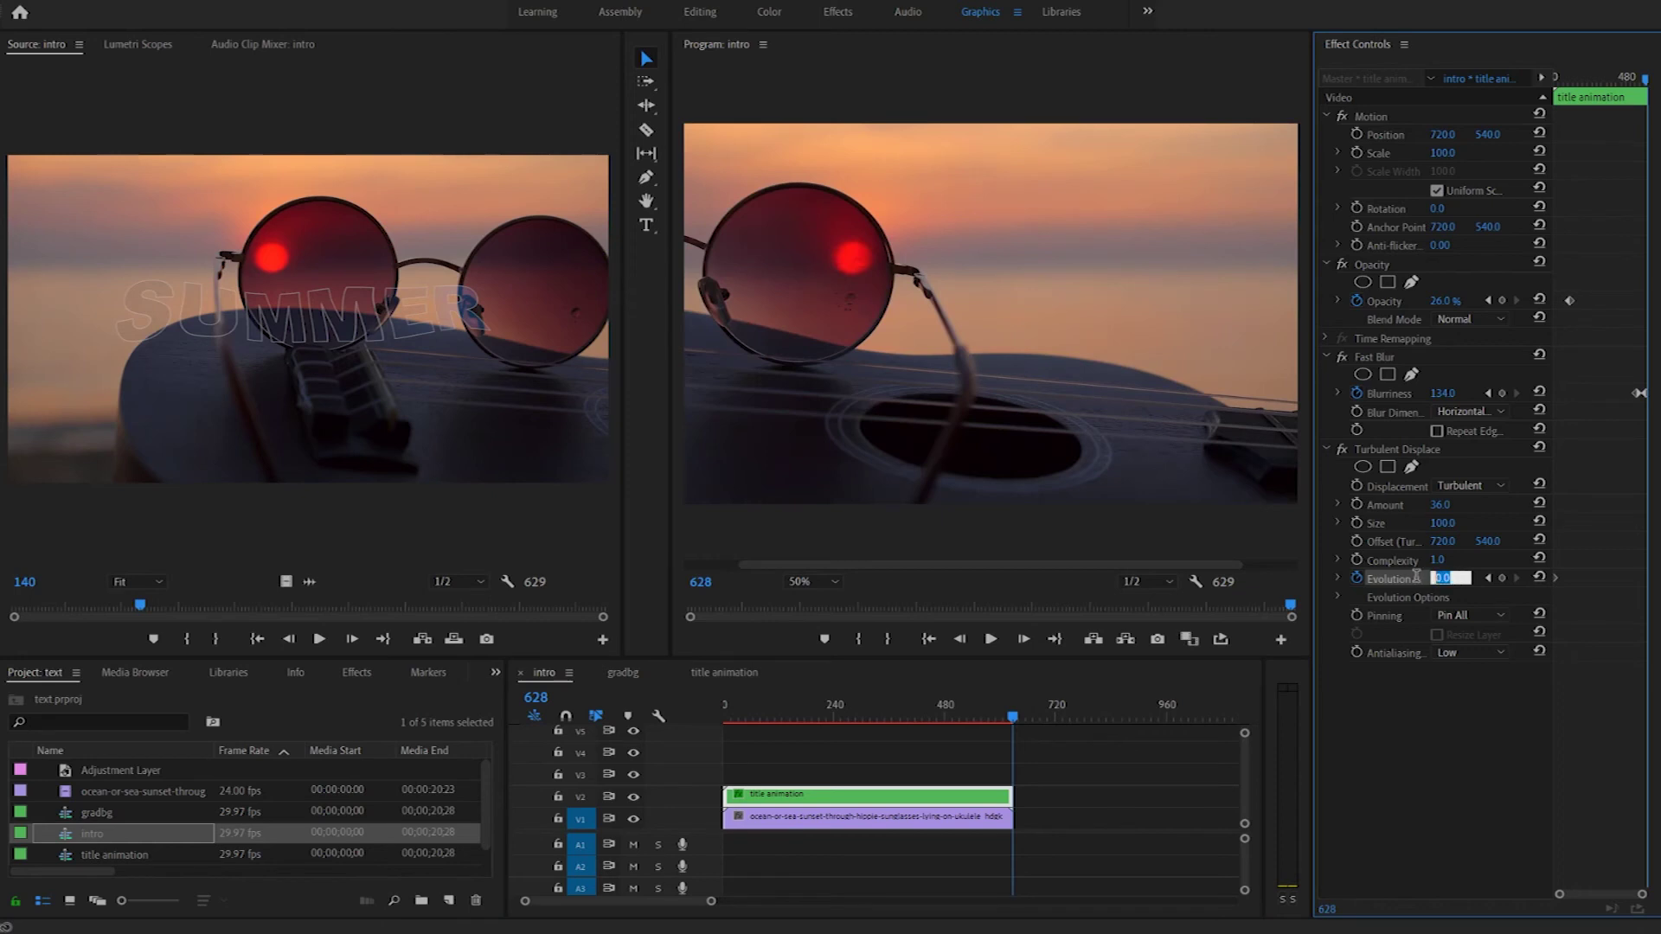
text(151)
key(Return)
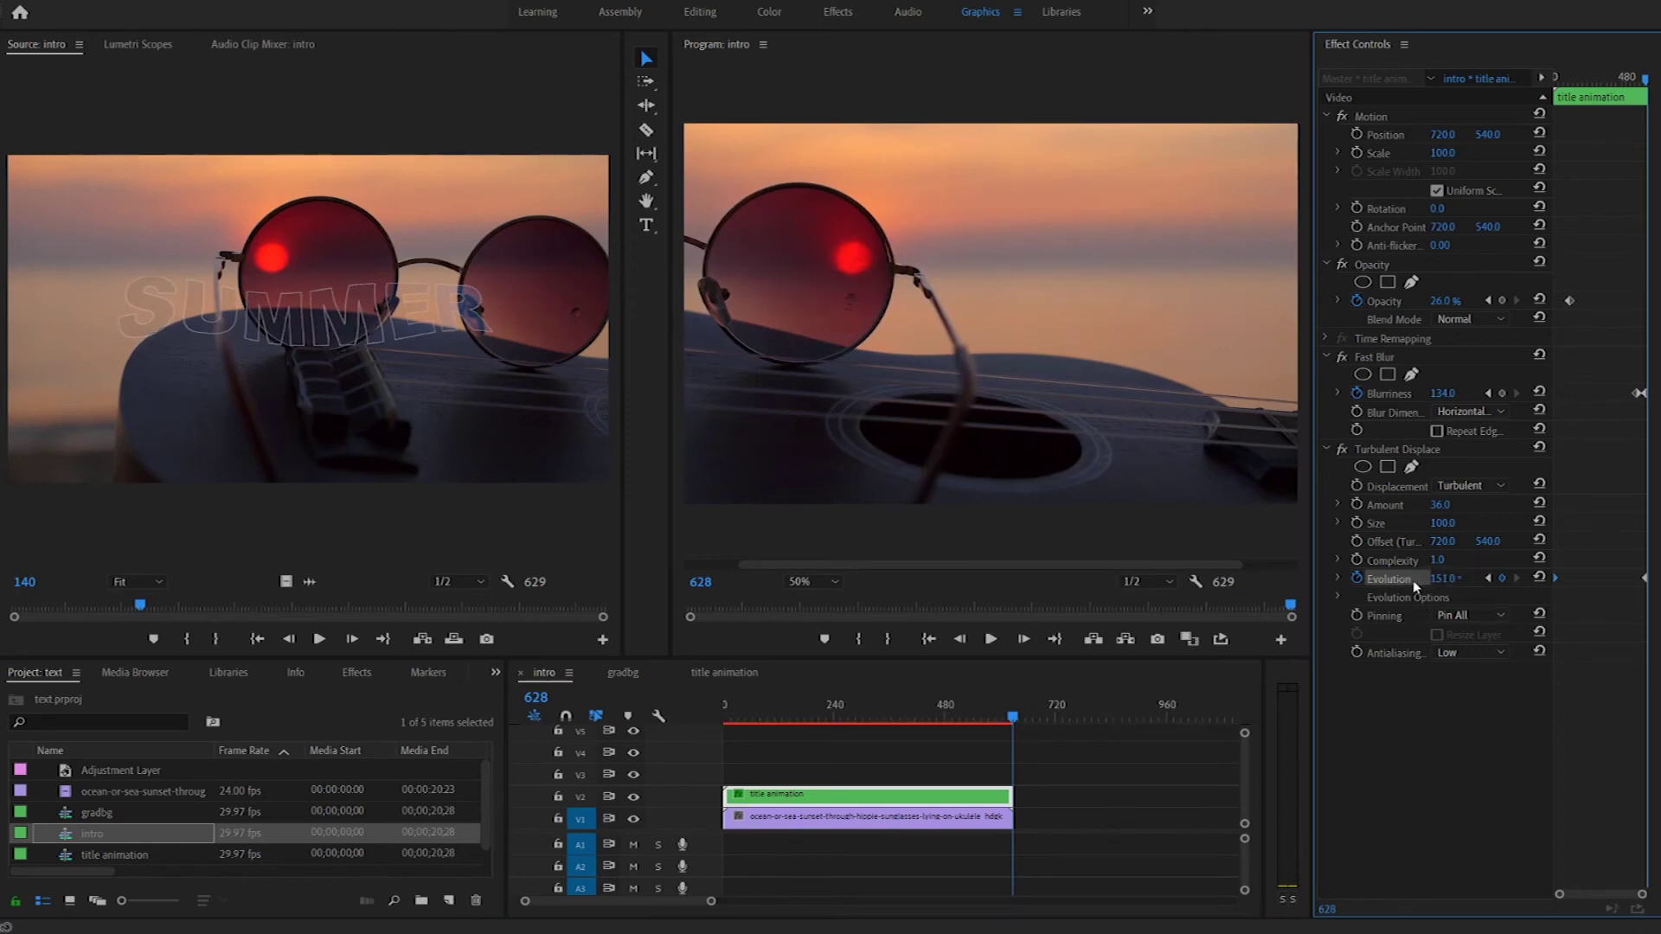
- Change the last-frame Evolution to exactly one revolution (1x0.0°) and play the sequence
drag(1439, 585, 1327, 582)
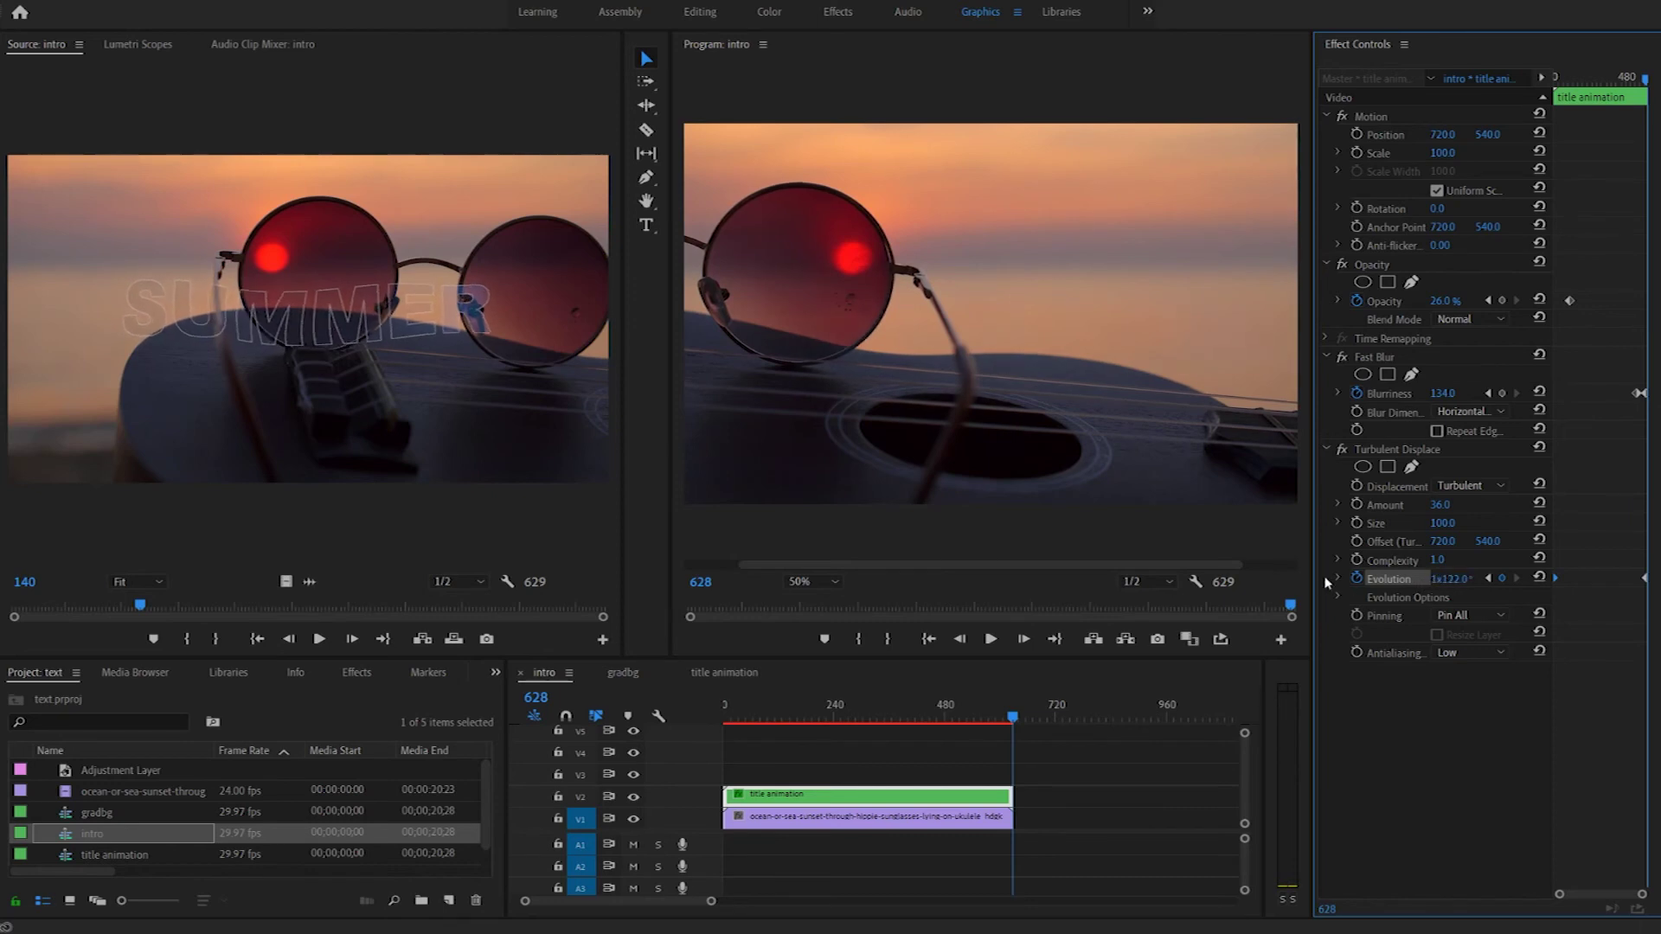
click(1451, 578)
click(1443, 578)
drag(1435, 578, 1479, 577)
text(1x0)
key(Return)
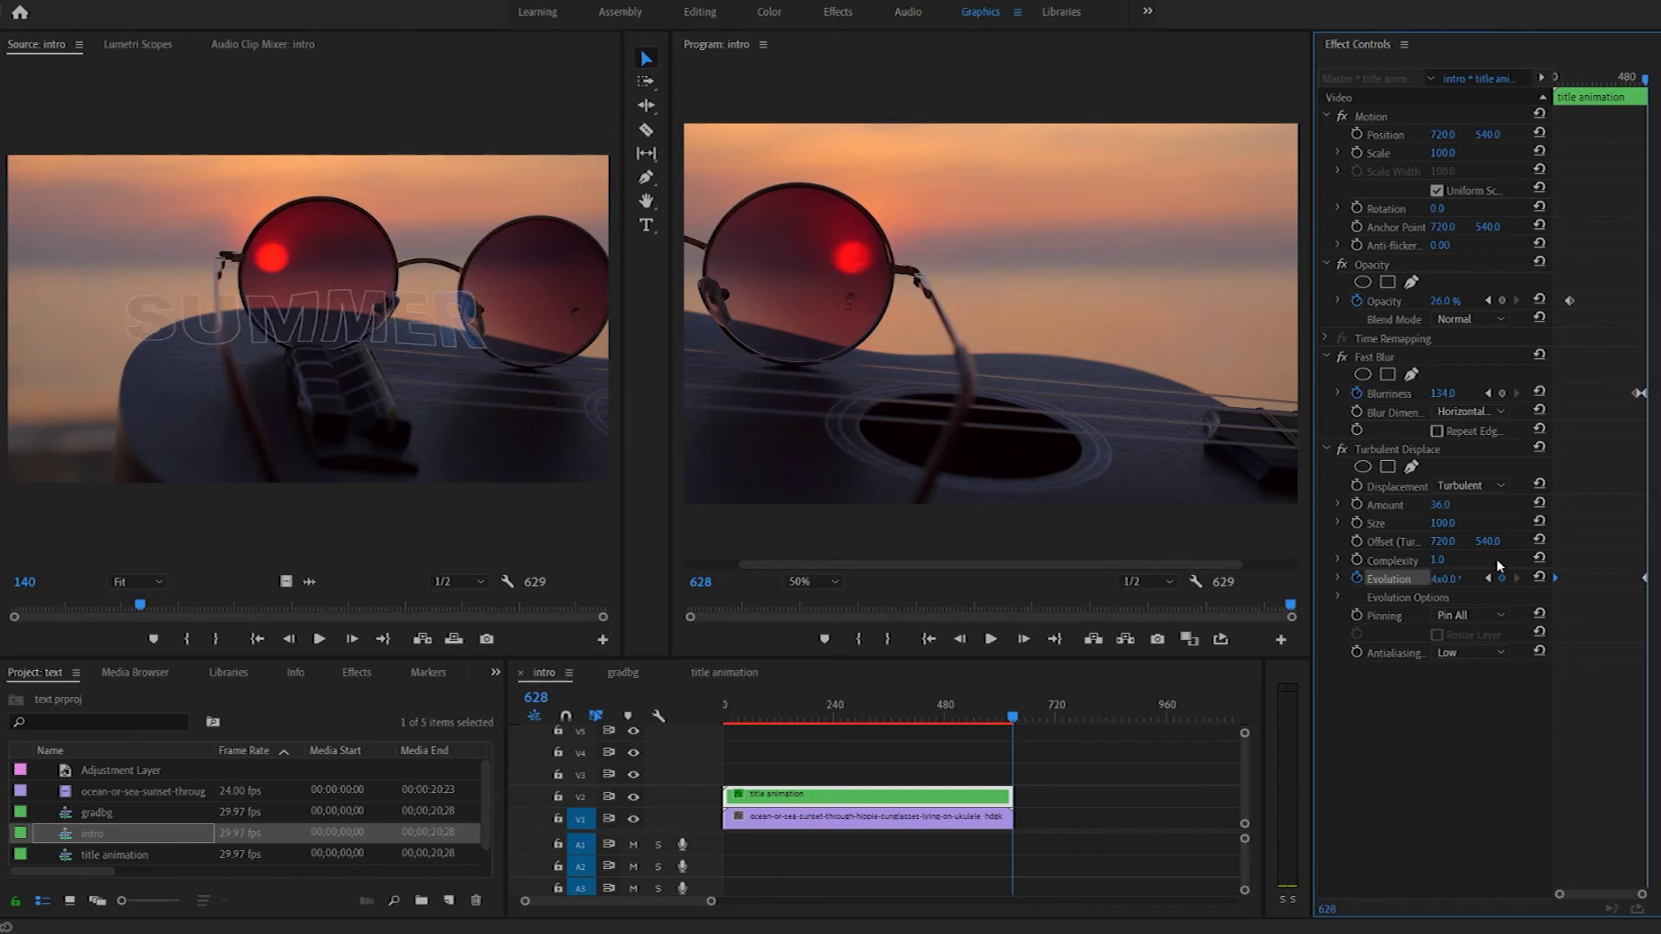
click(999, 766)
key(space)
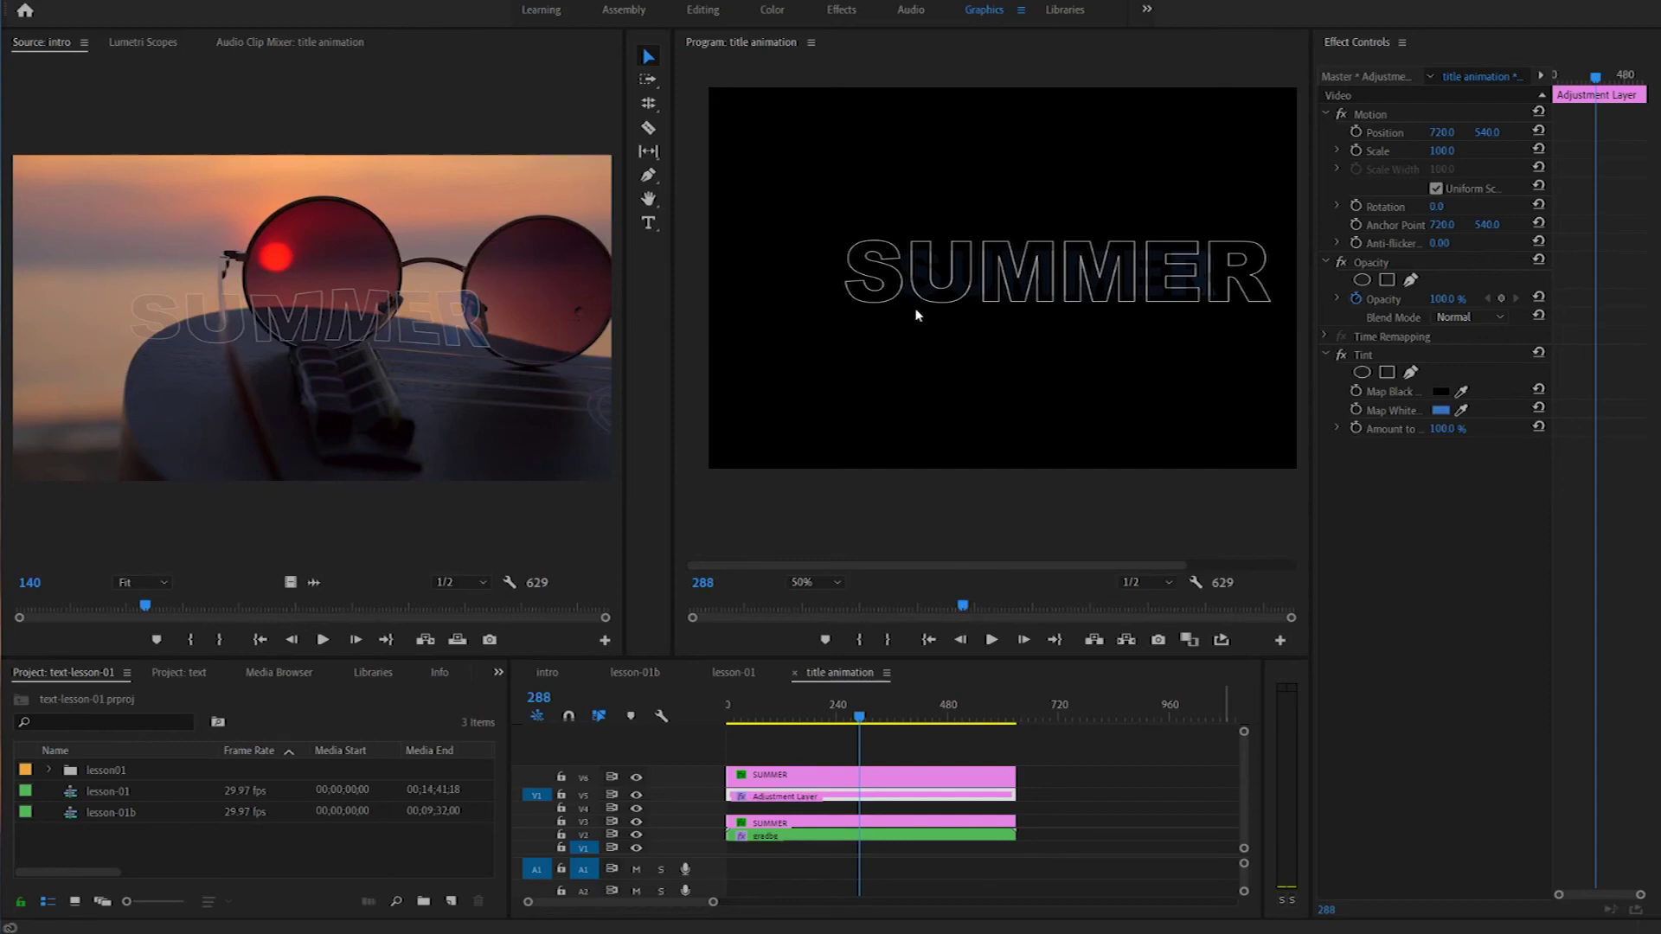
- Set the Adjustment Layer's Tint Map White to the sun's red, FF2615, with the eyedropper
click(817, 781)
click(818, 796)
click(817, 778)
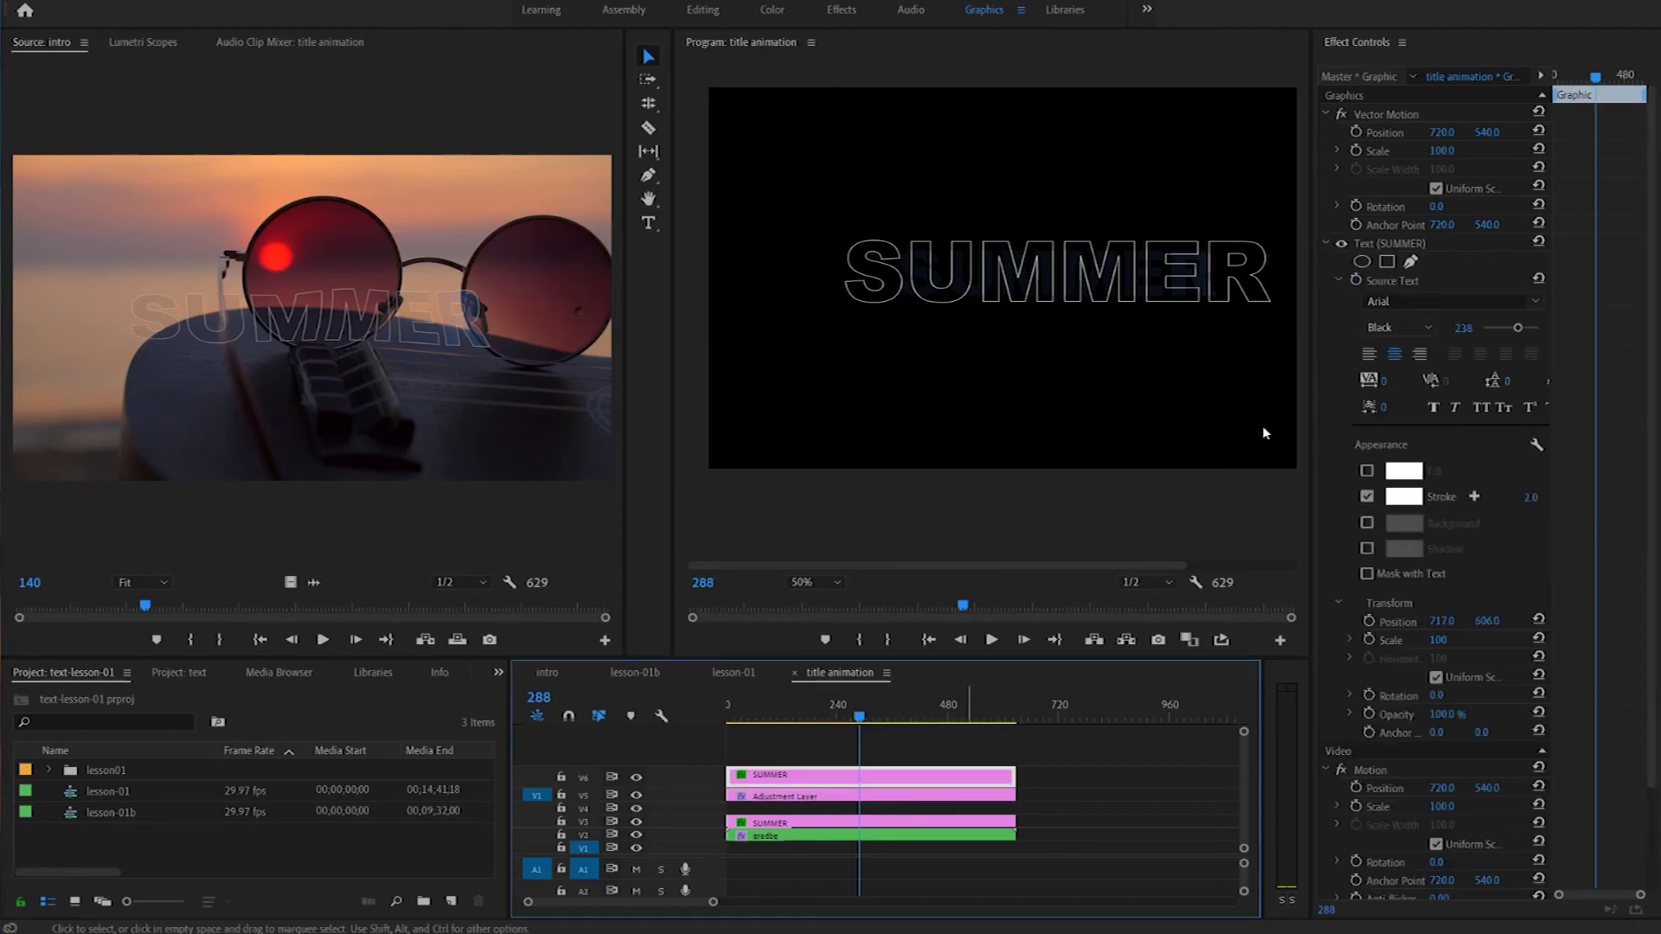
click(792, 795)
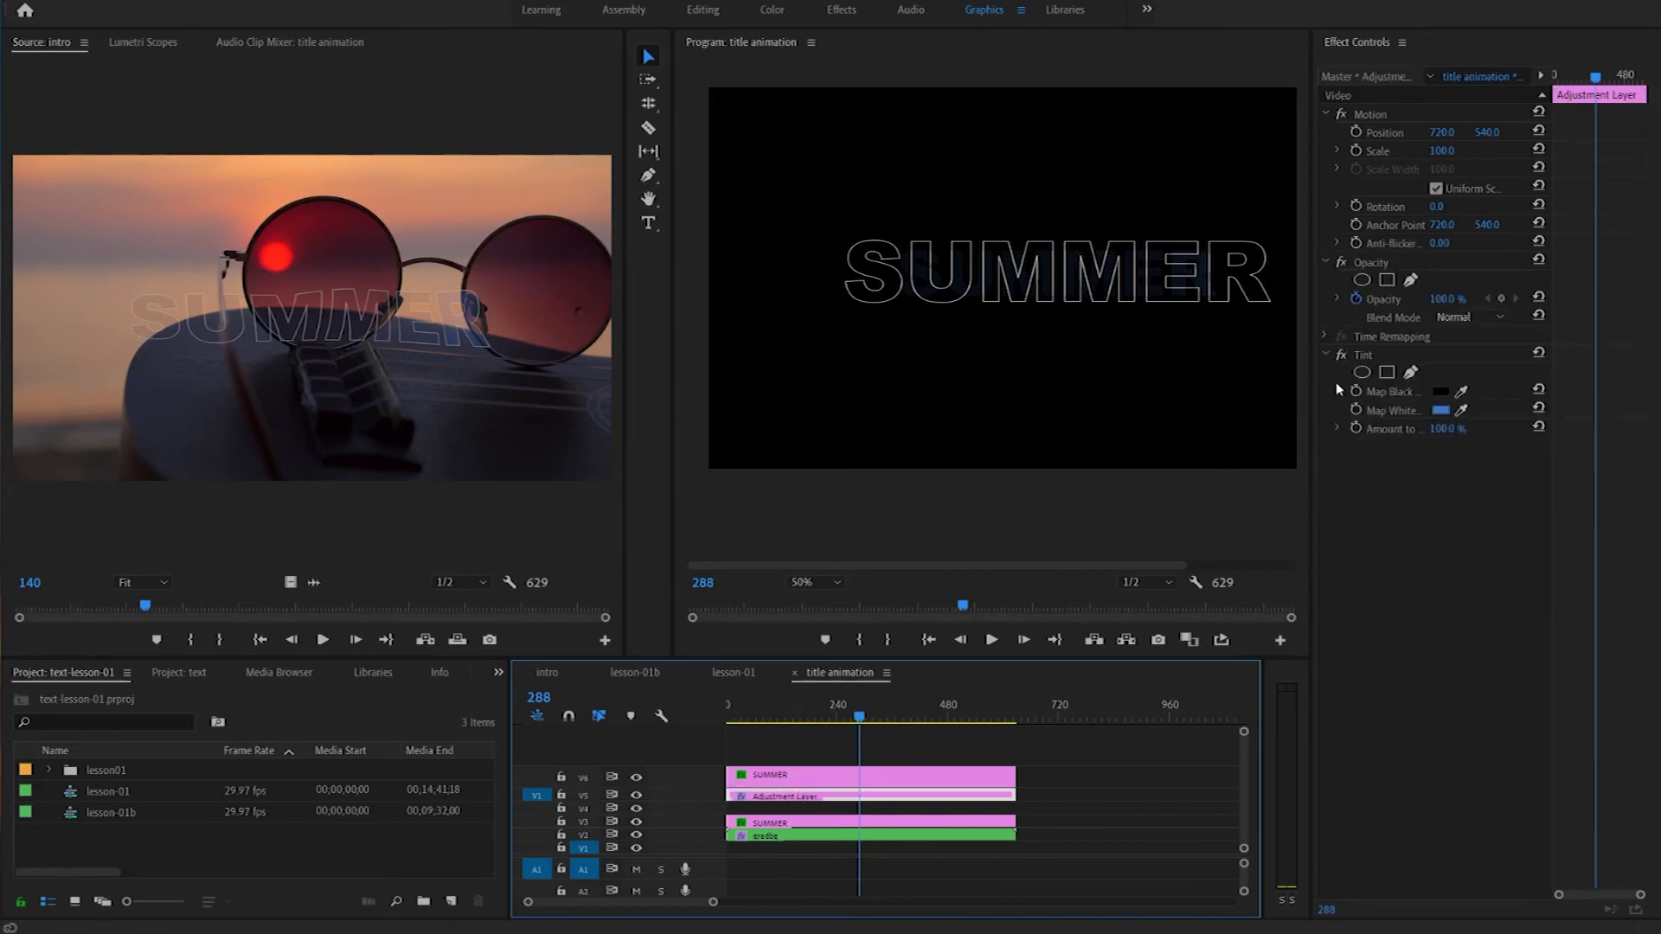
click(1441, 411)
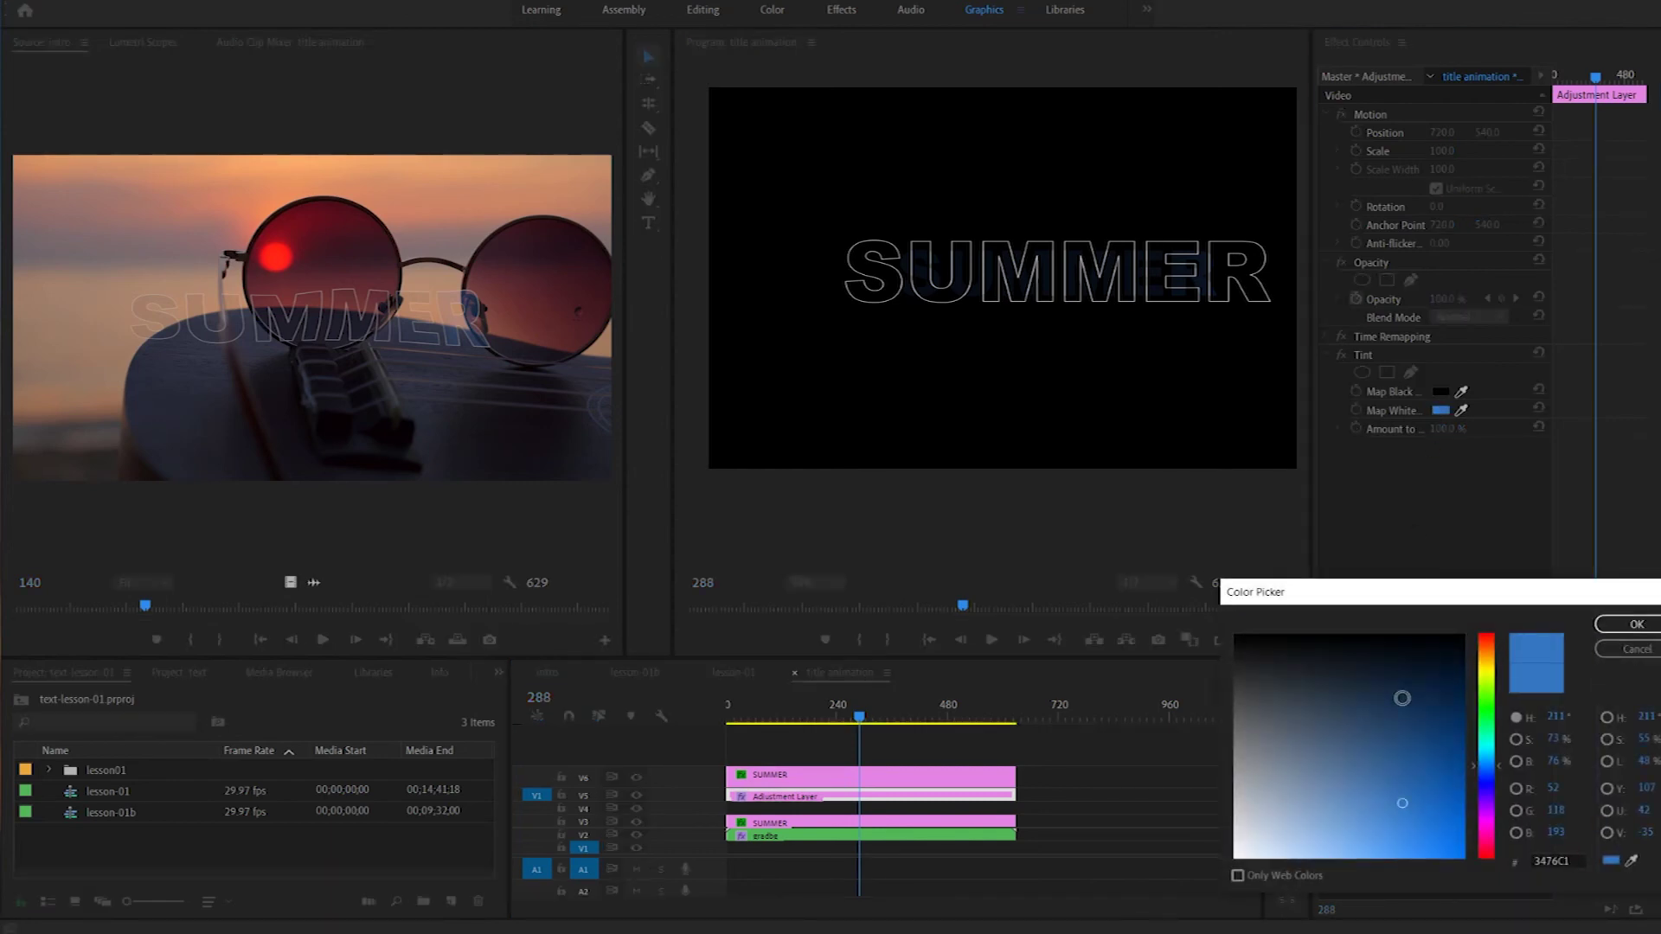
click(1632, 867)
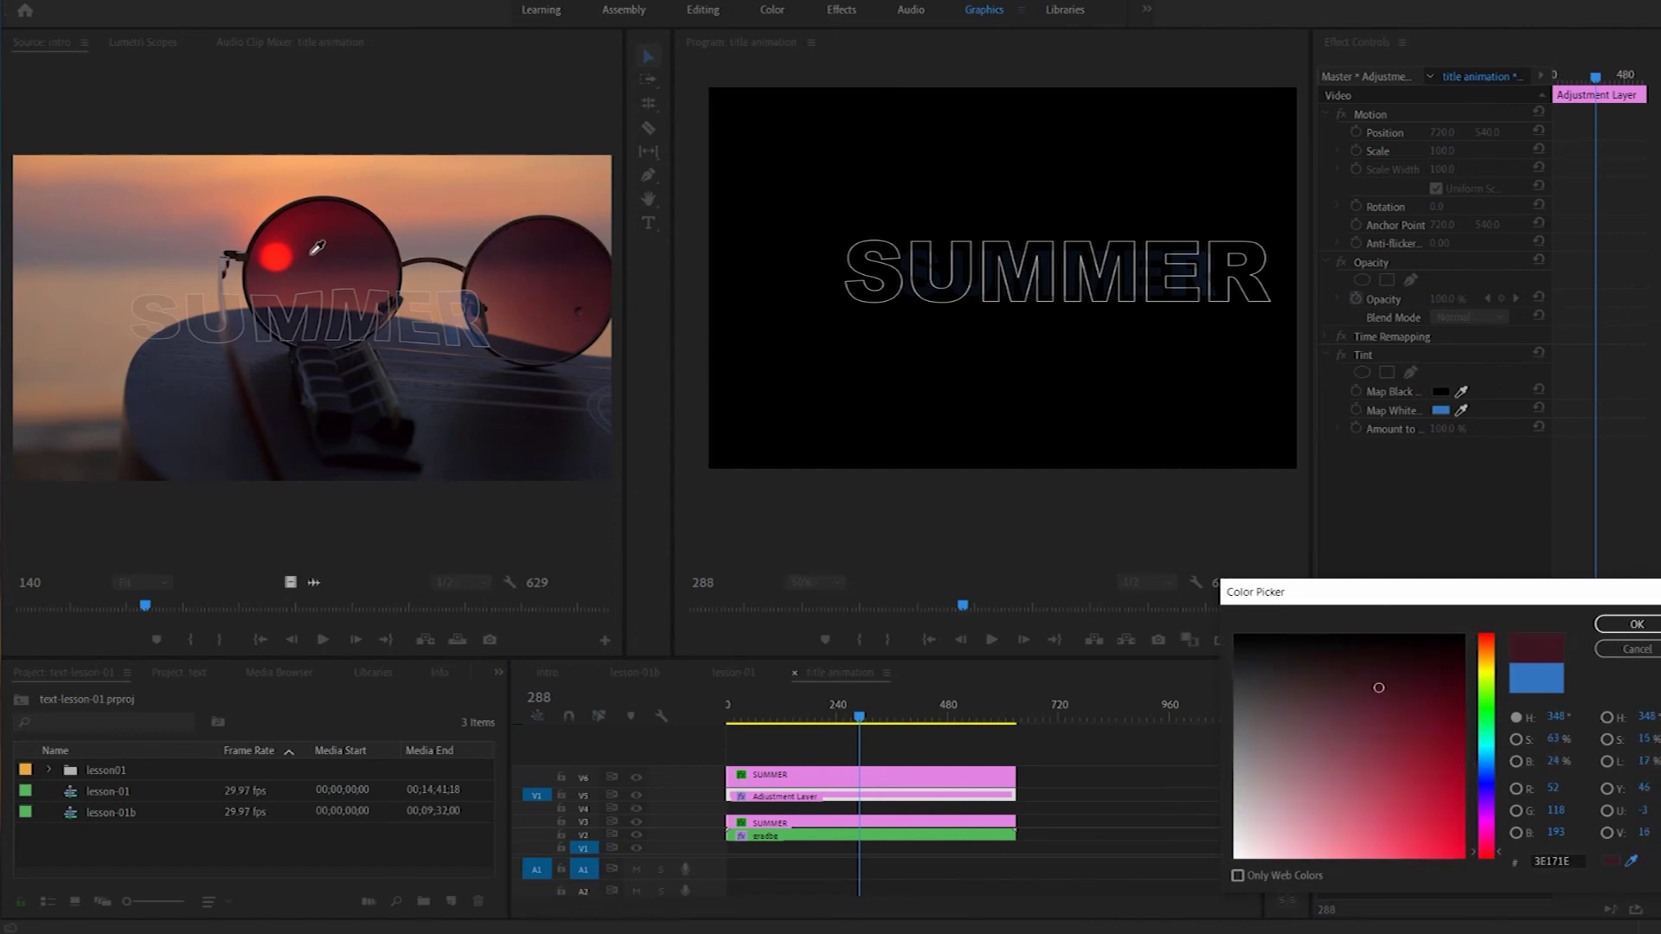
click(278, 258)
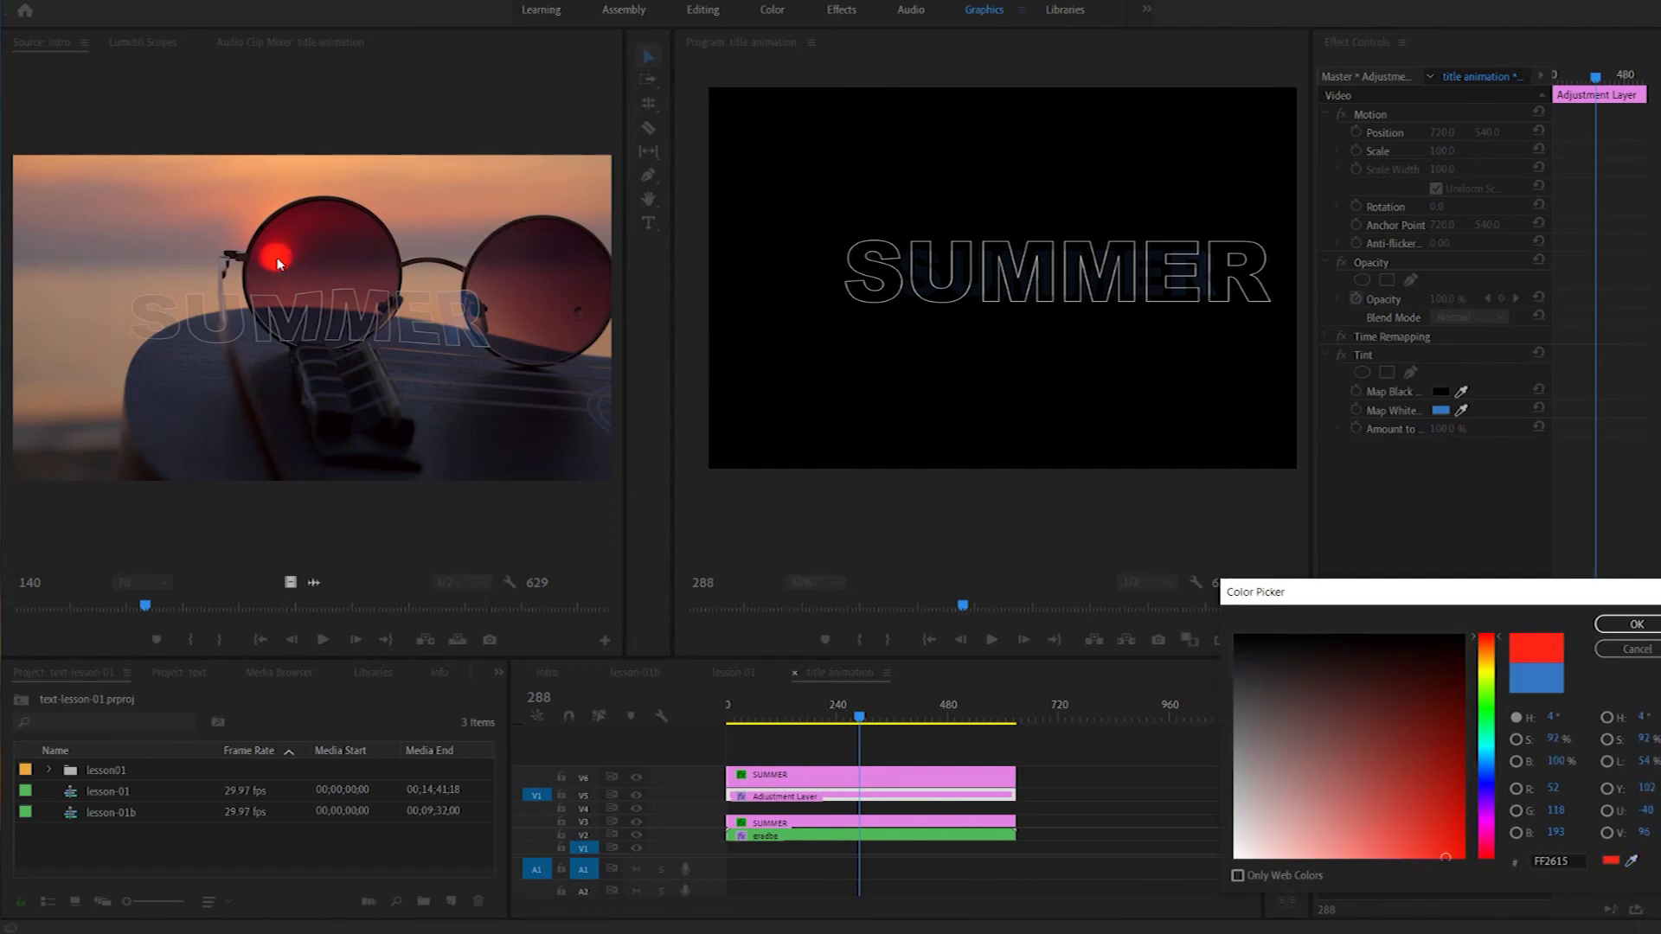
click(1635, 625)
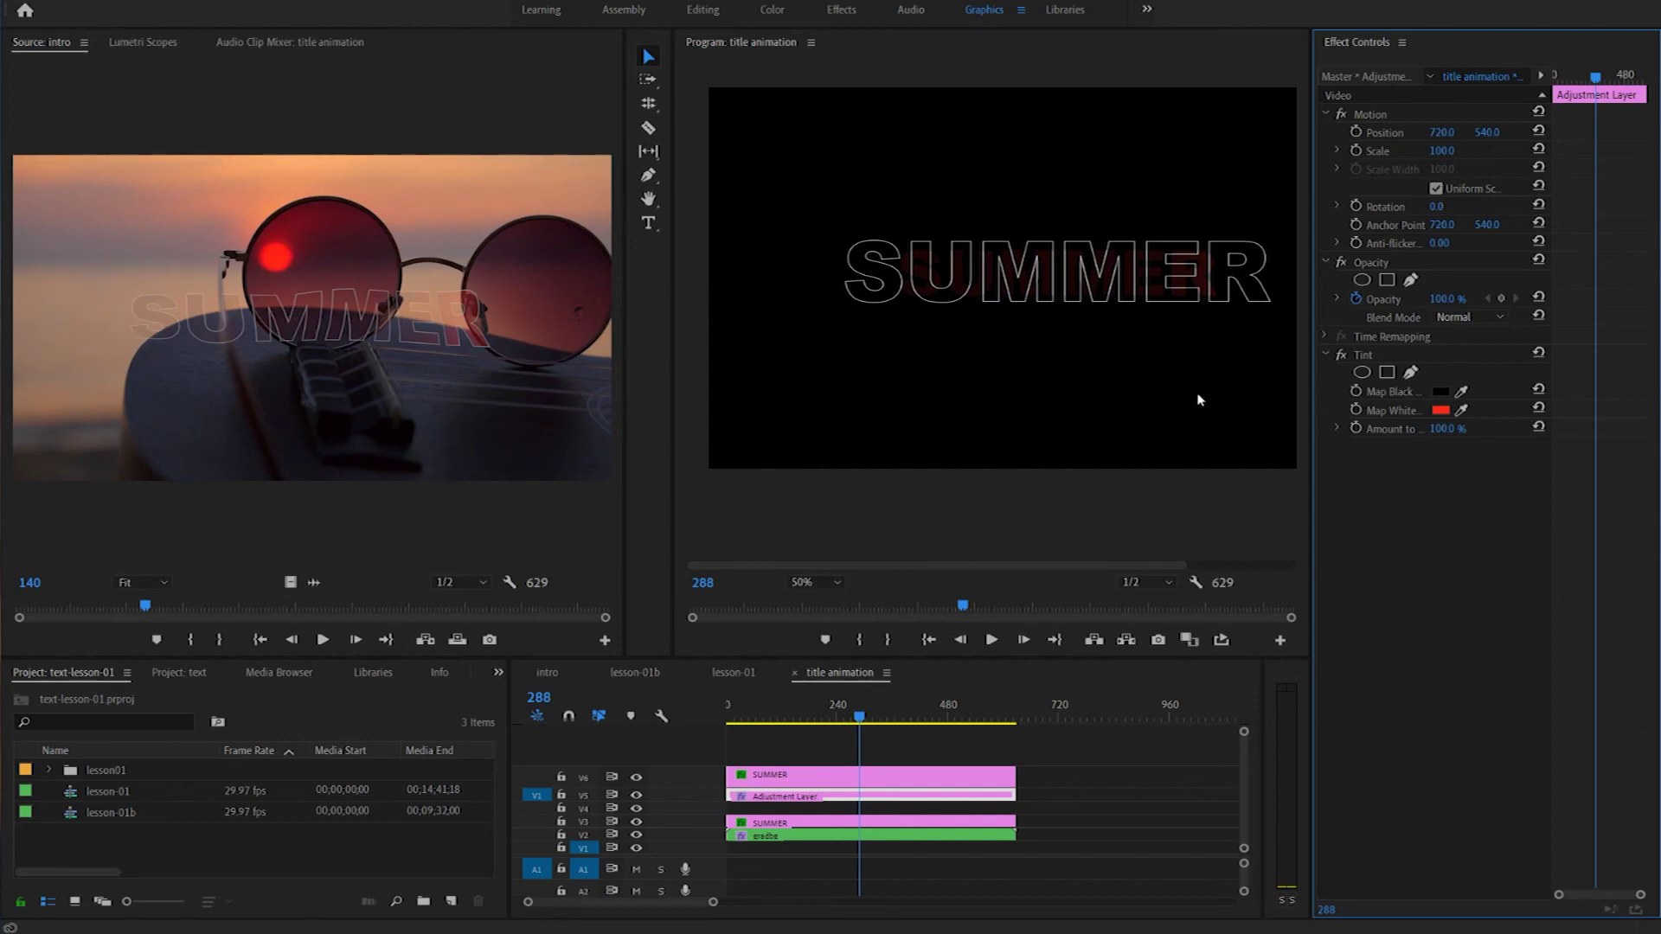
click(779, 784)
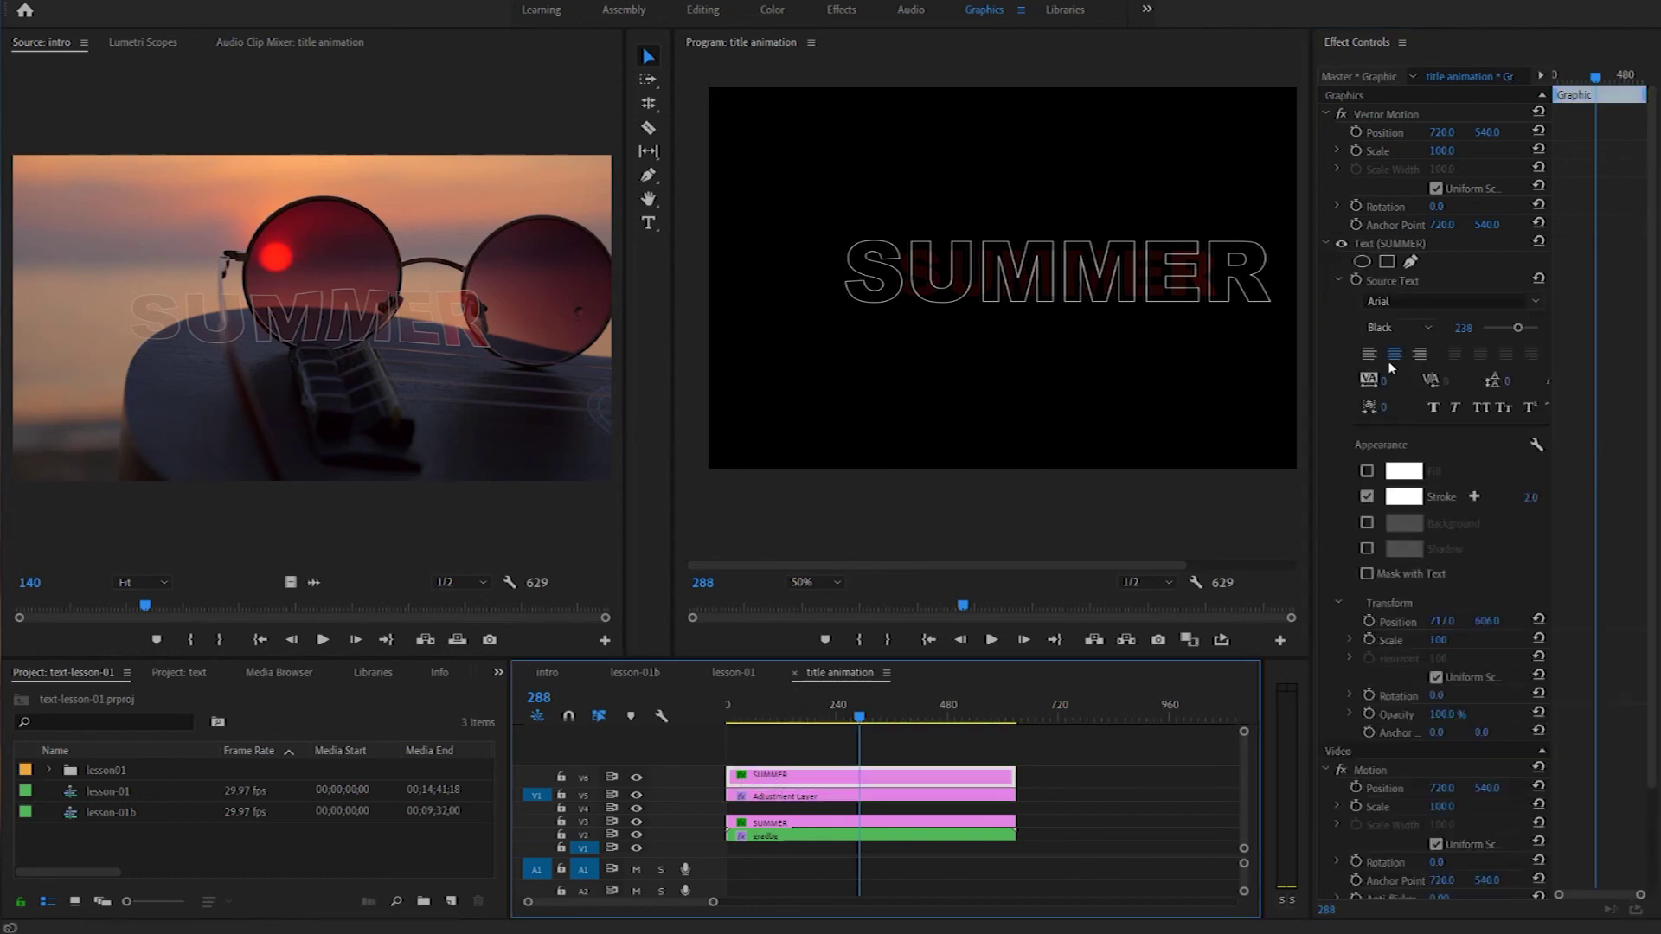
- Eyedropper the sun's red (FE2514) as the SUMMER title's stroke colour and preview it
click(1339, 100)
click(1403, 497)
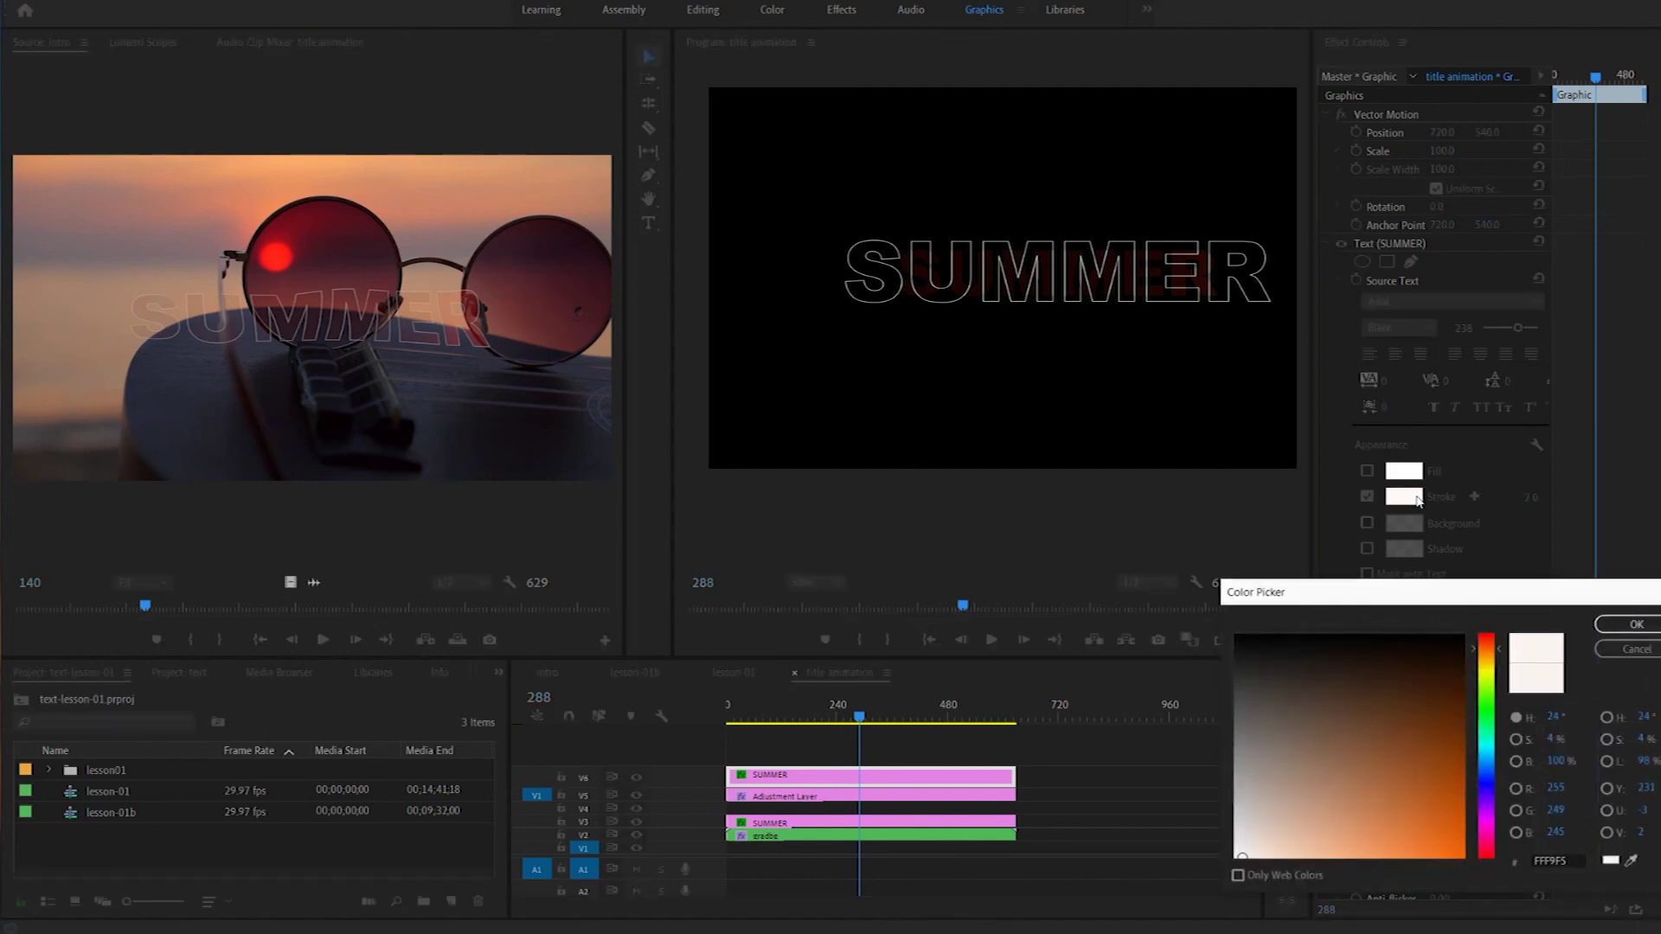
click(1632, 863)
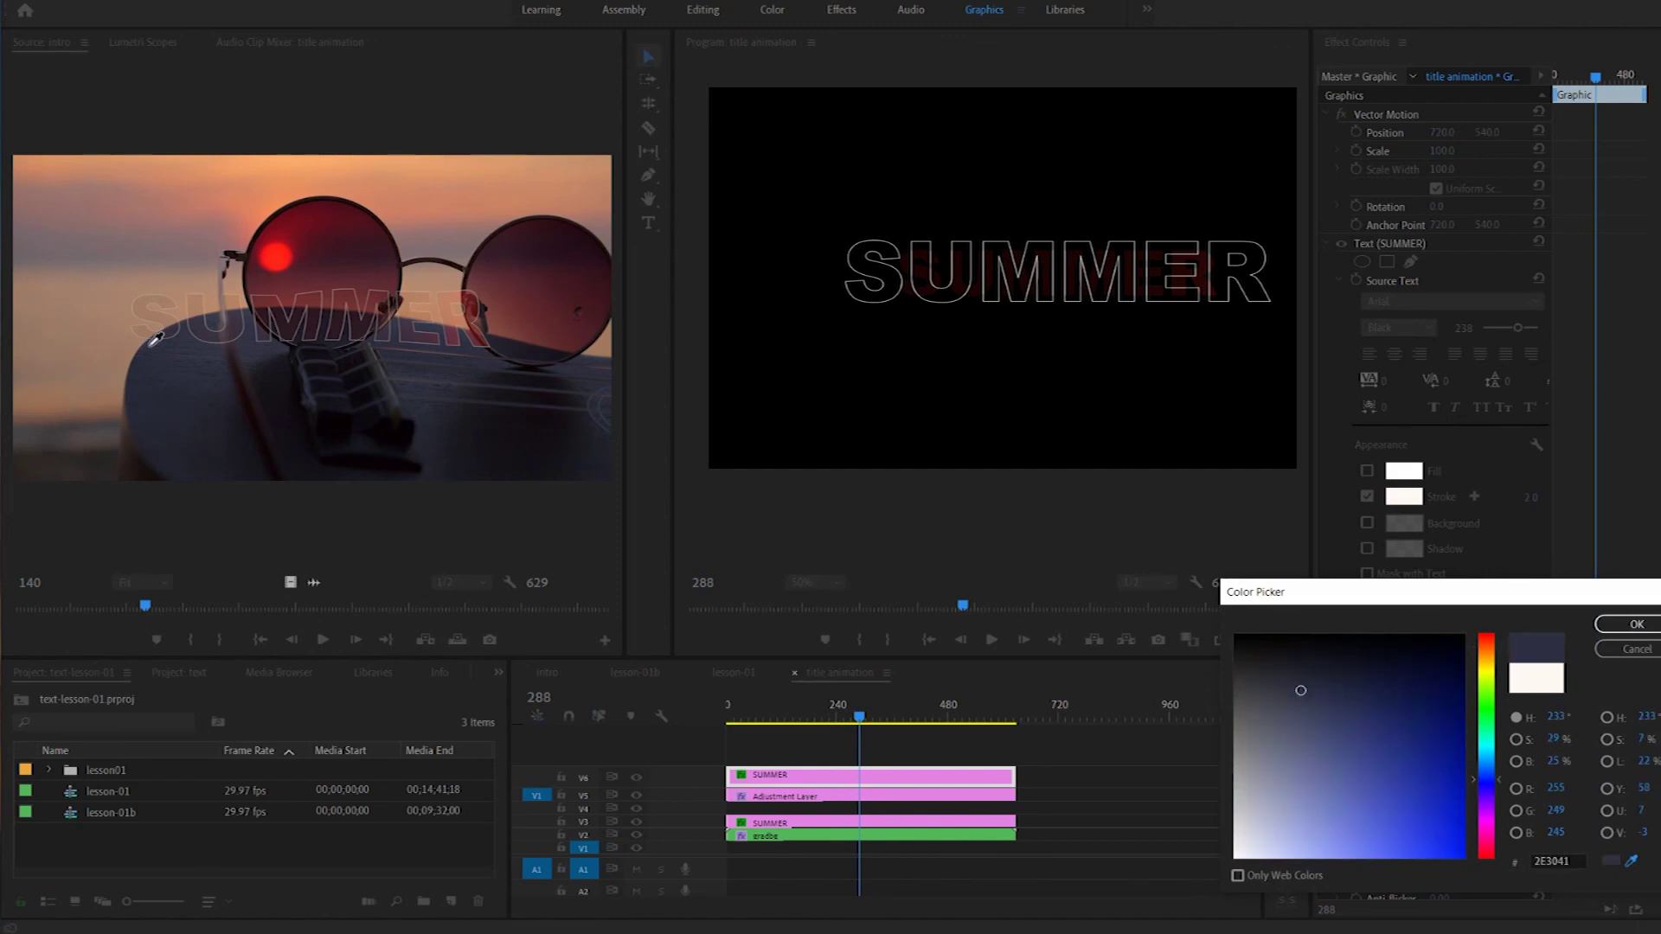
click(286, 252)
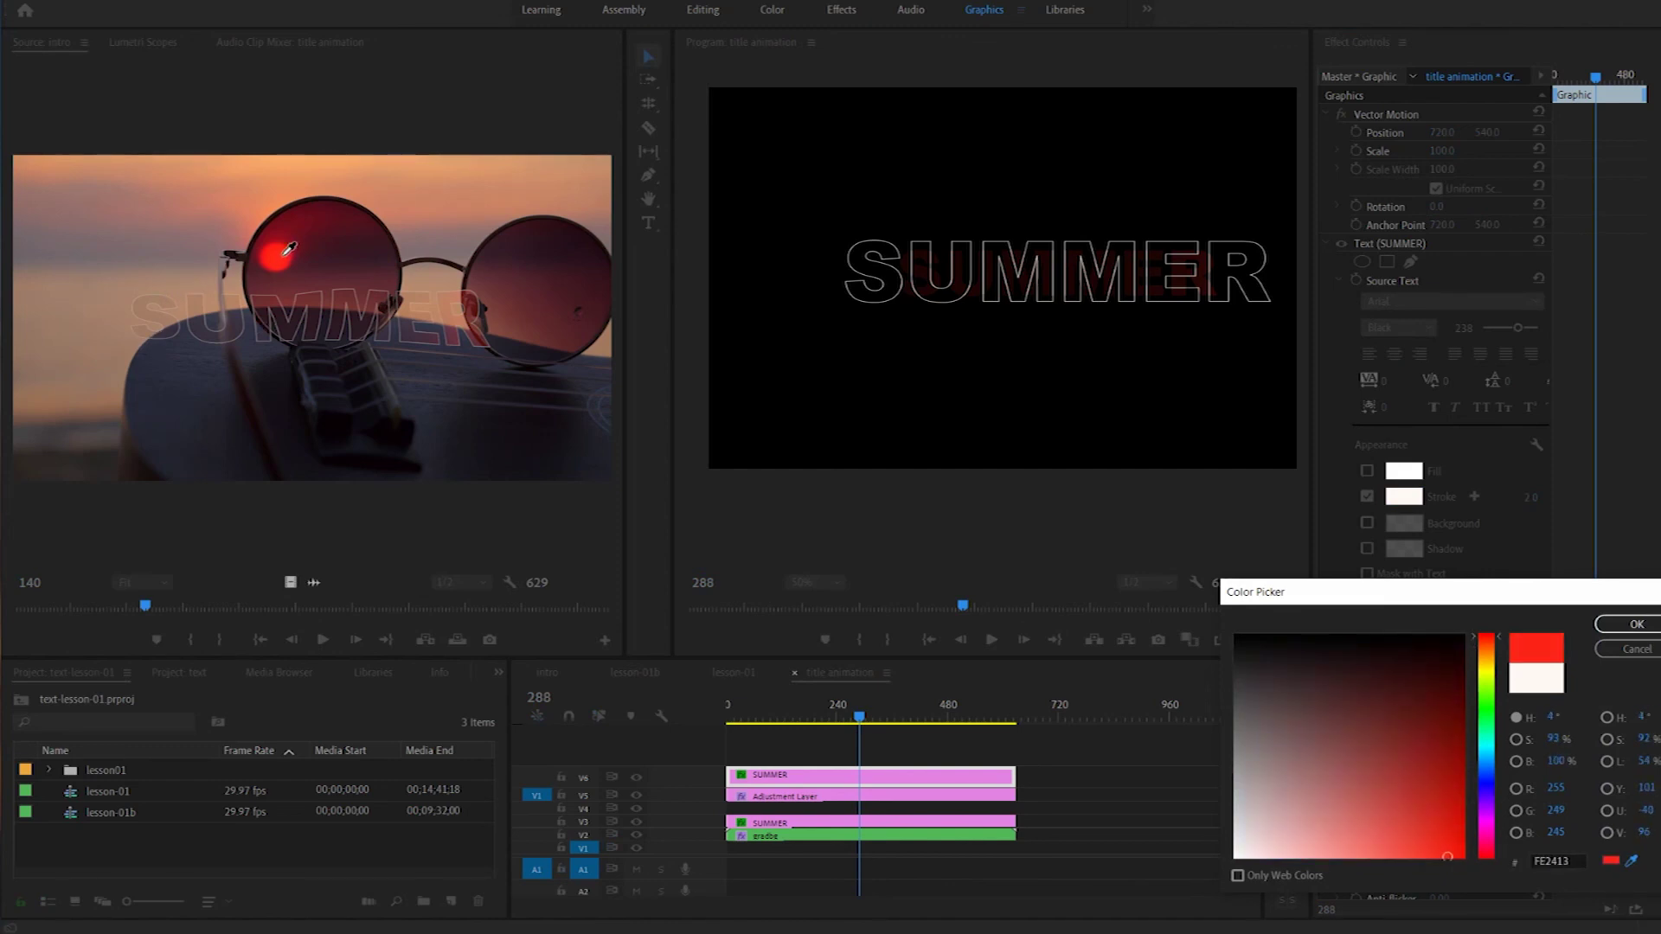
click(283, 258)
click(1637, 625)
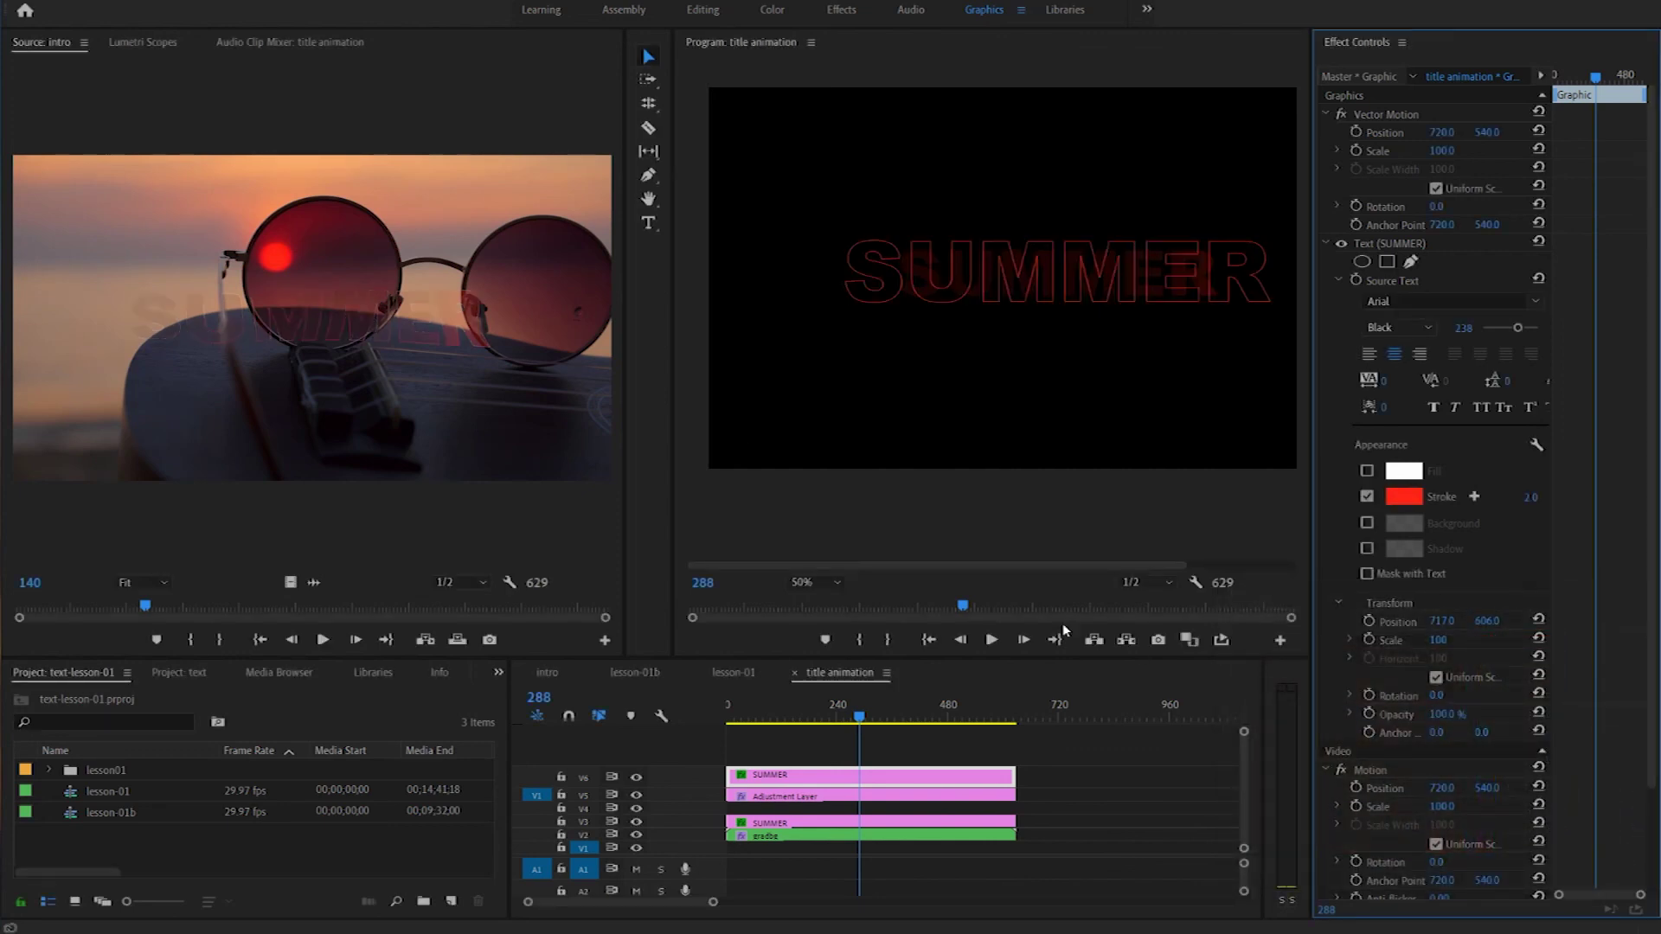
drag(859, 716, 783, 718)
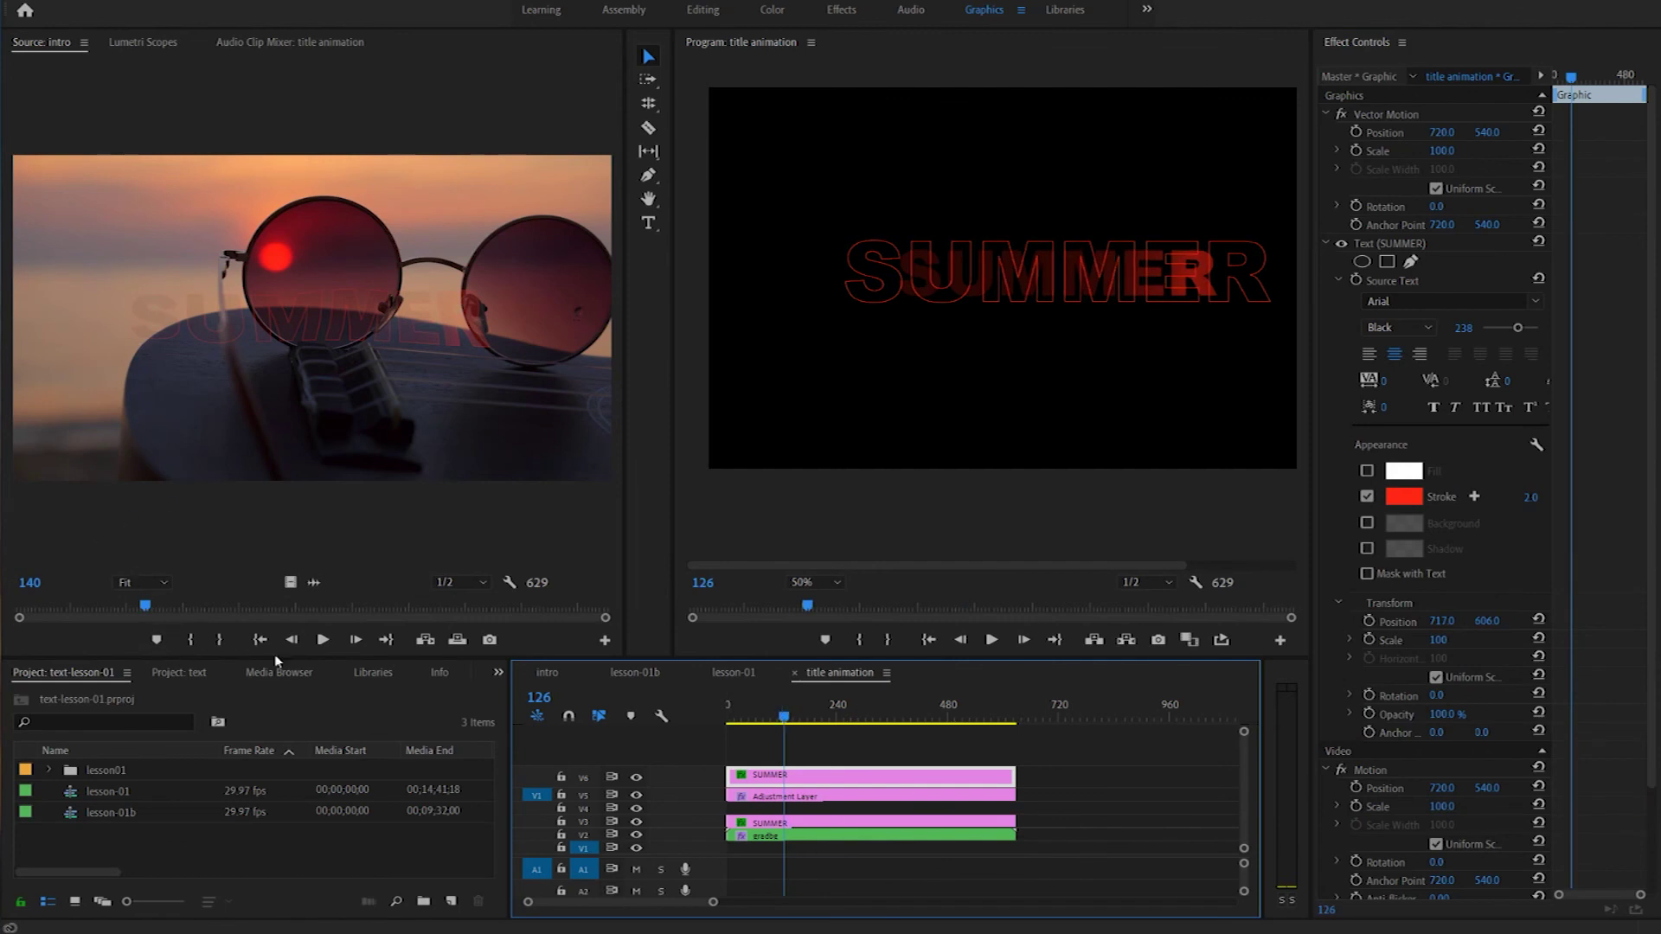
click(324, 639)
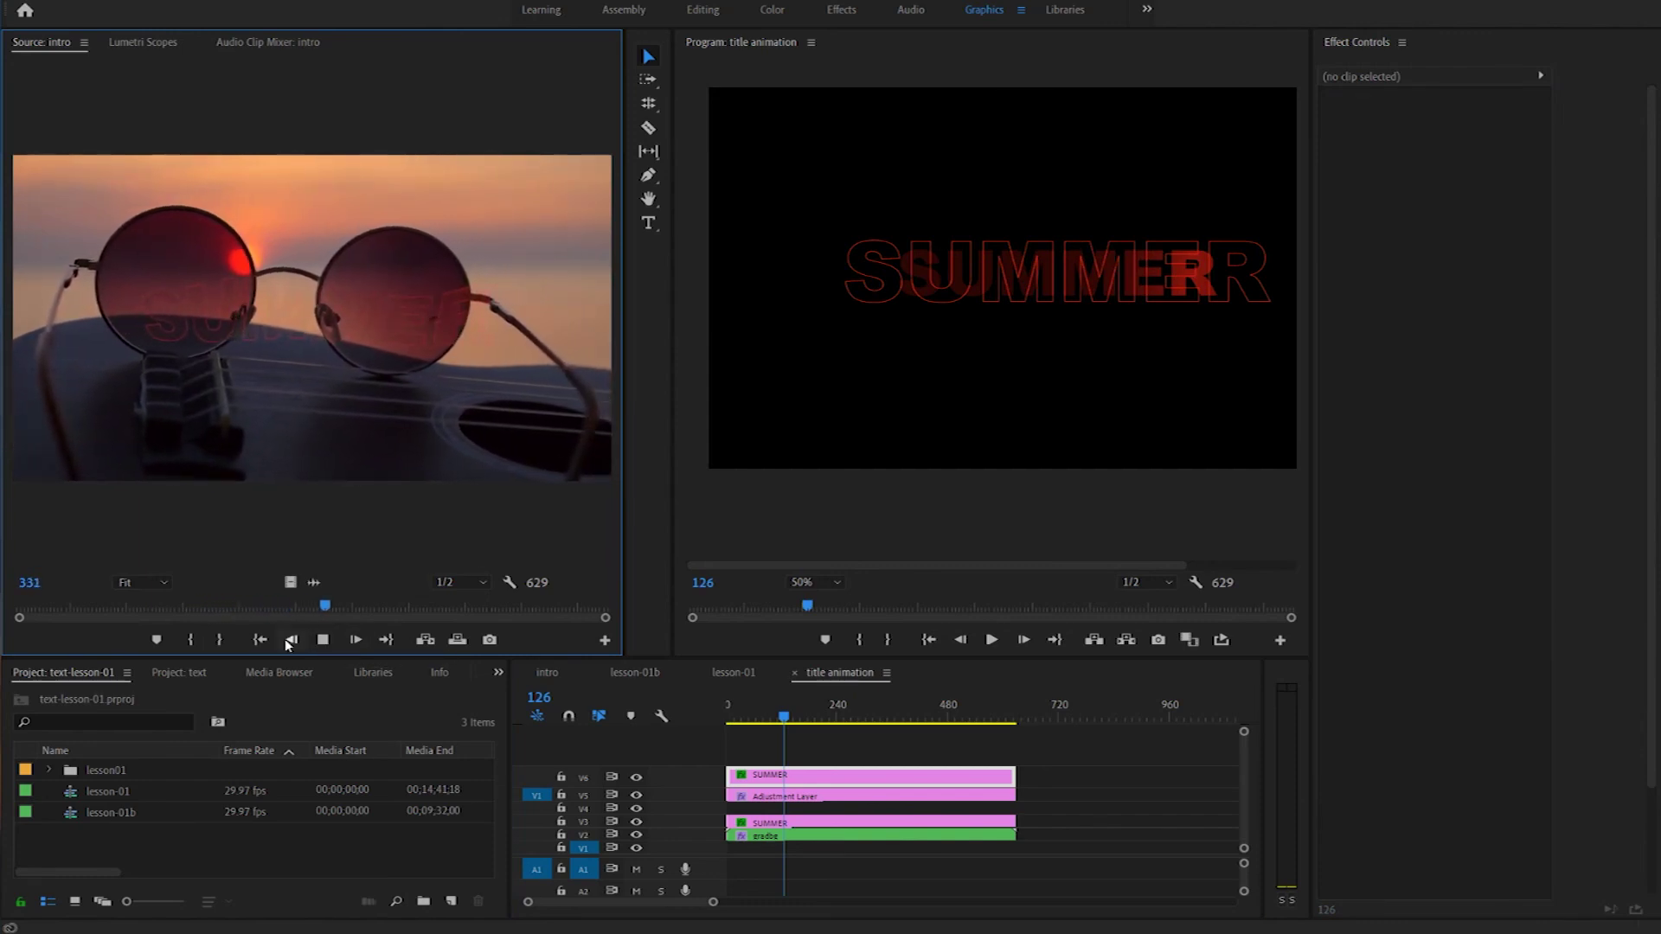
- Stop playback and change the SUMMER stroke colour to near-white FBFBFB
key(space)
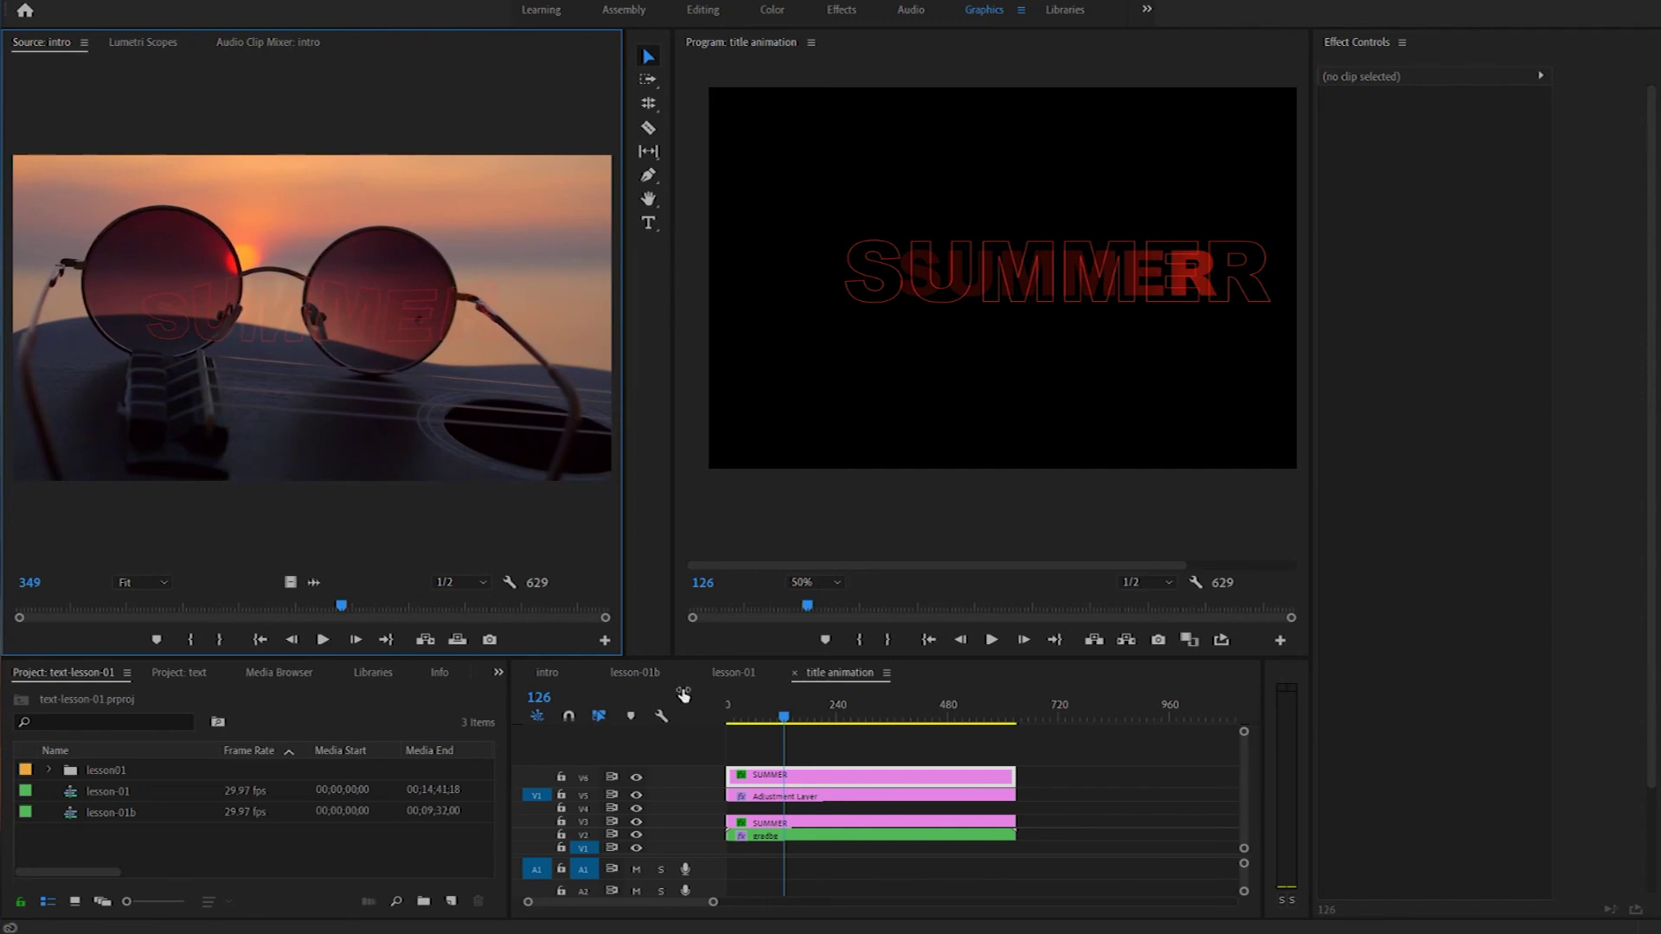
click(794, 778)
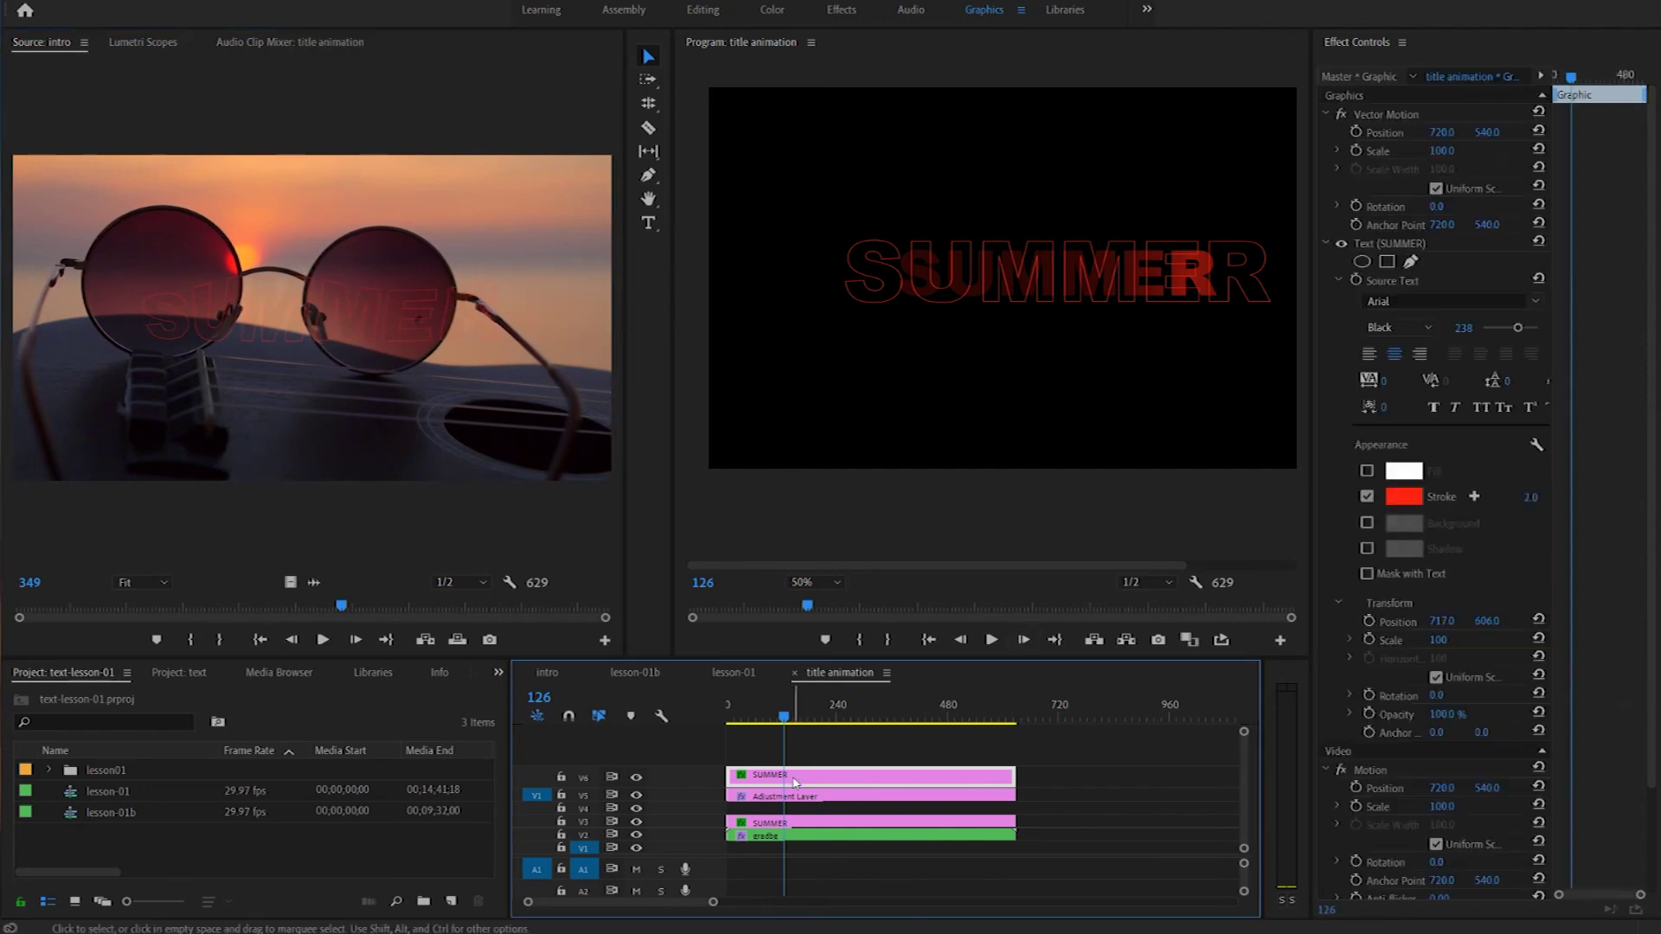
click(1417, 498)
drag(1350, 792, 1203, 854)
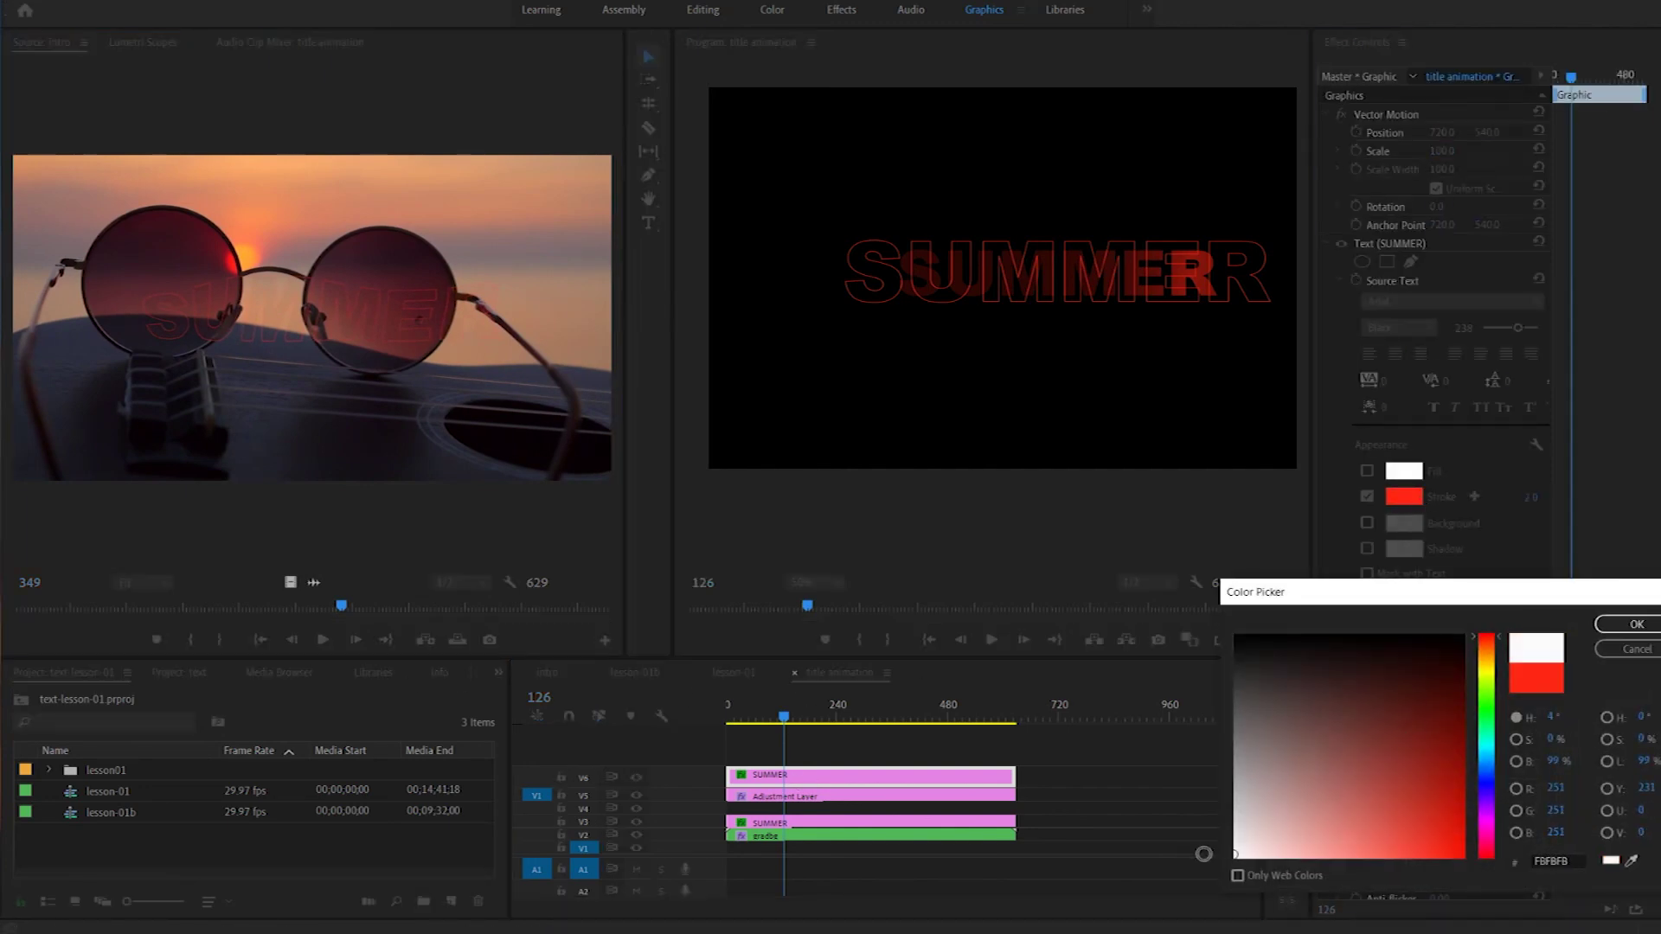
click(1637, 623)
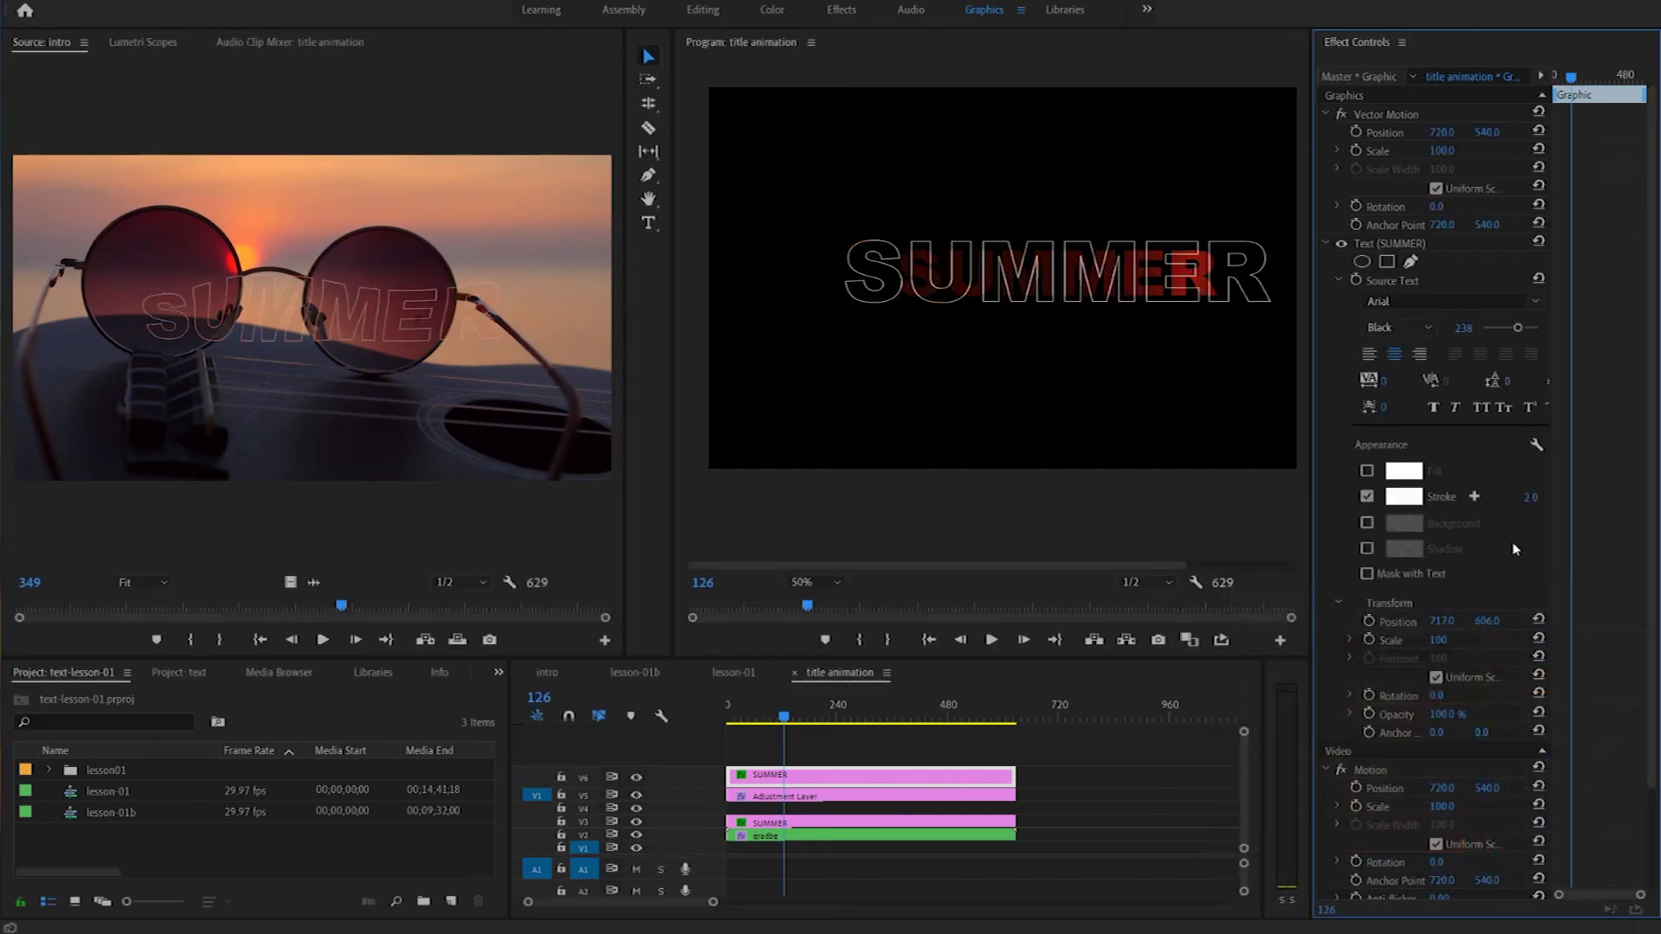